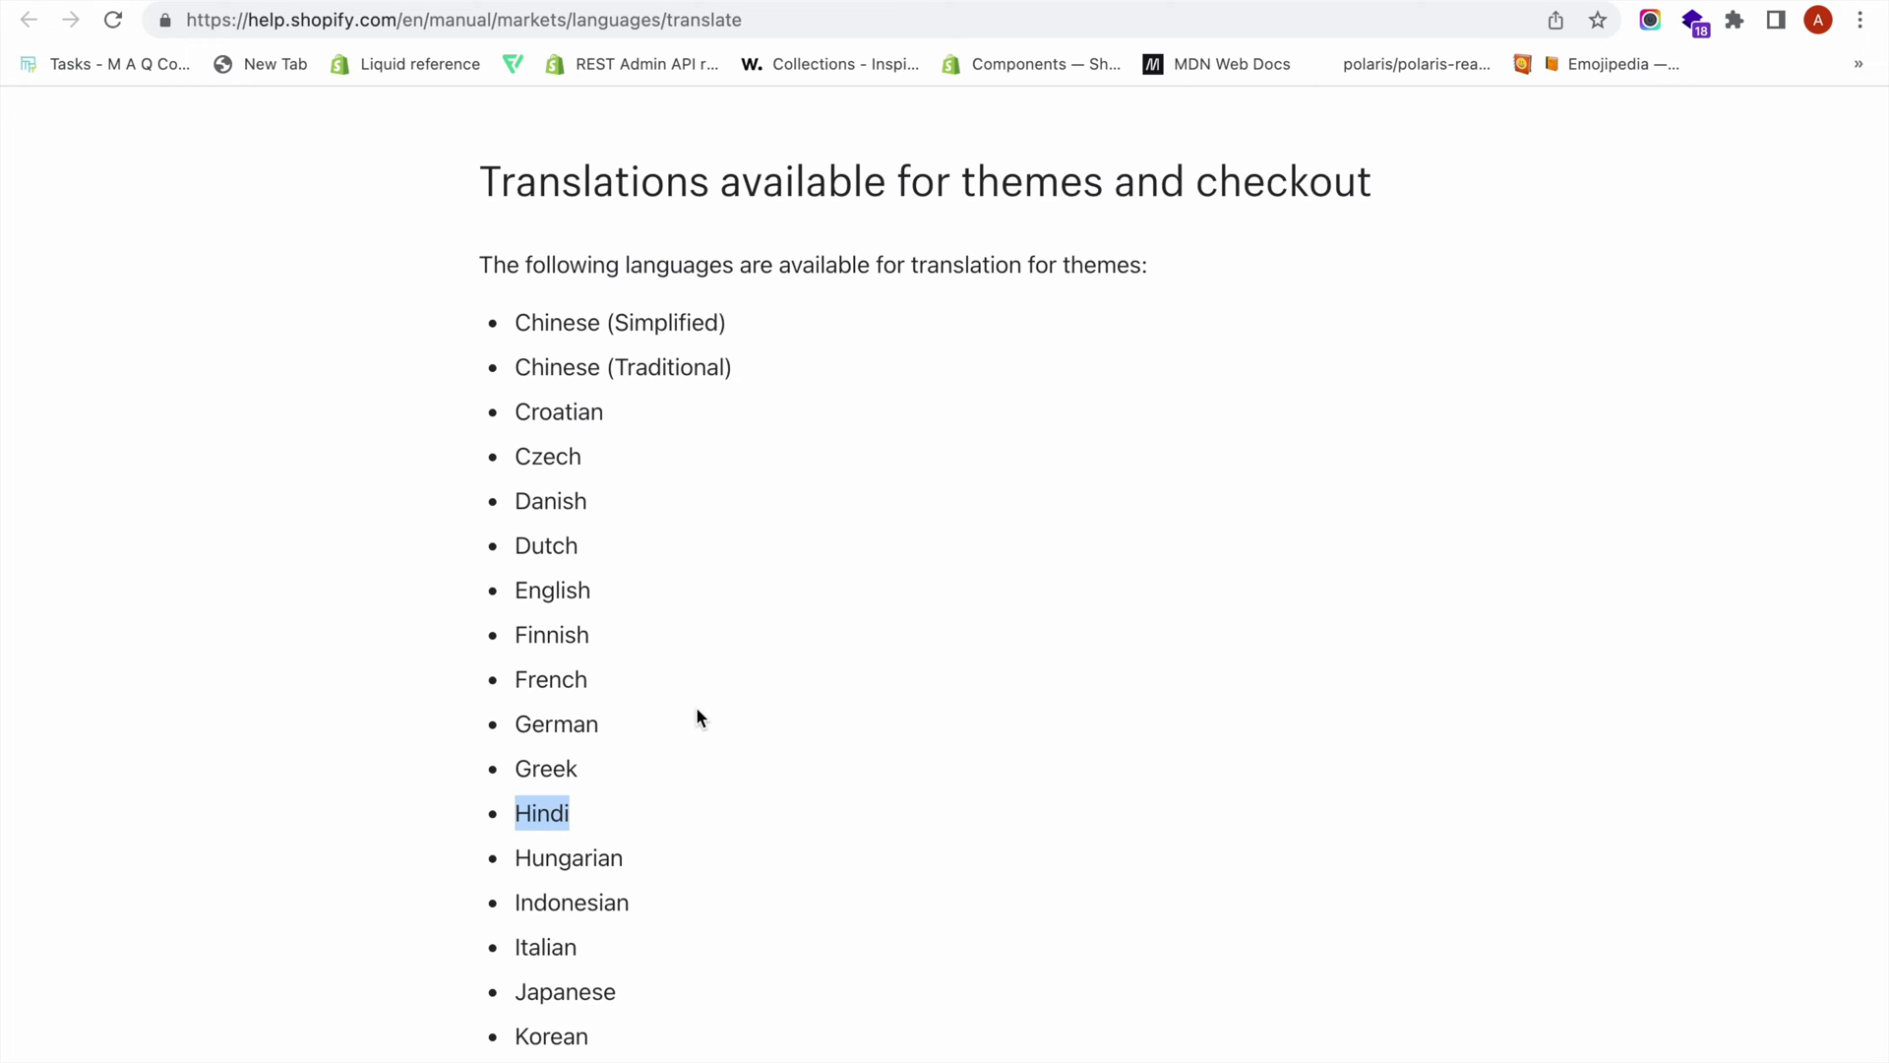
- Examine the help page's list of languages available for theme translation
scroll(697, 708, down, 7)
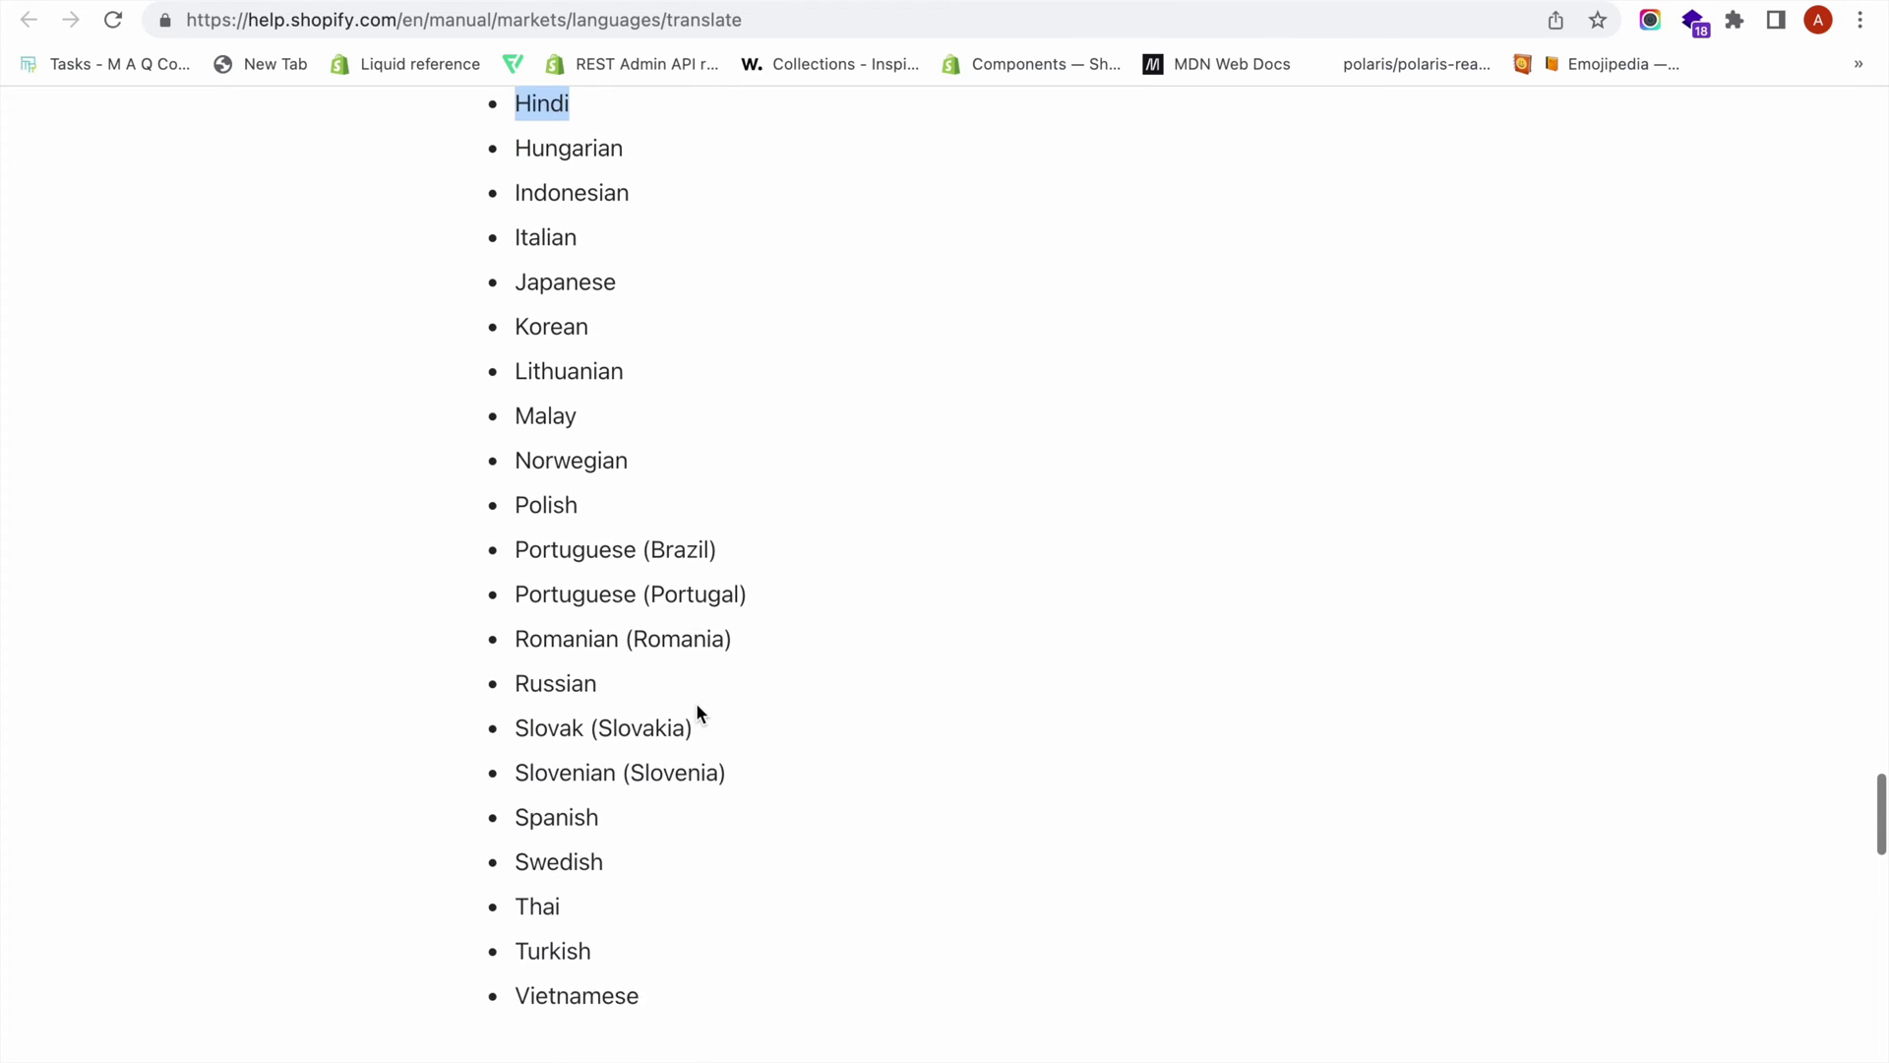
scroll(697, 706, down, 1)
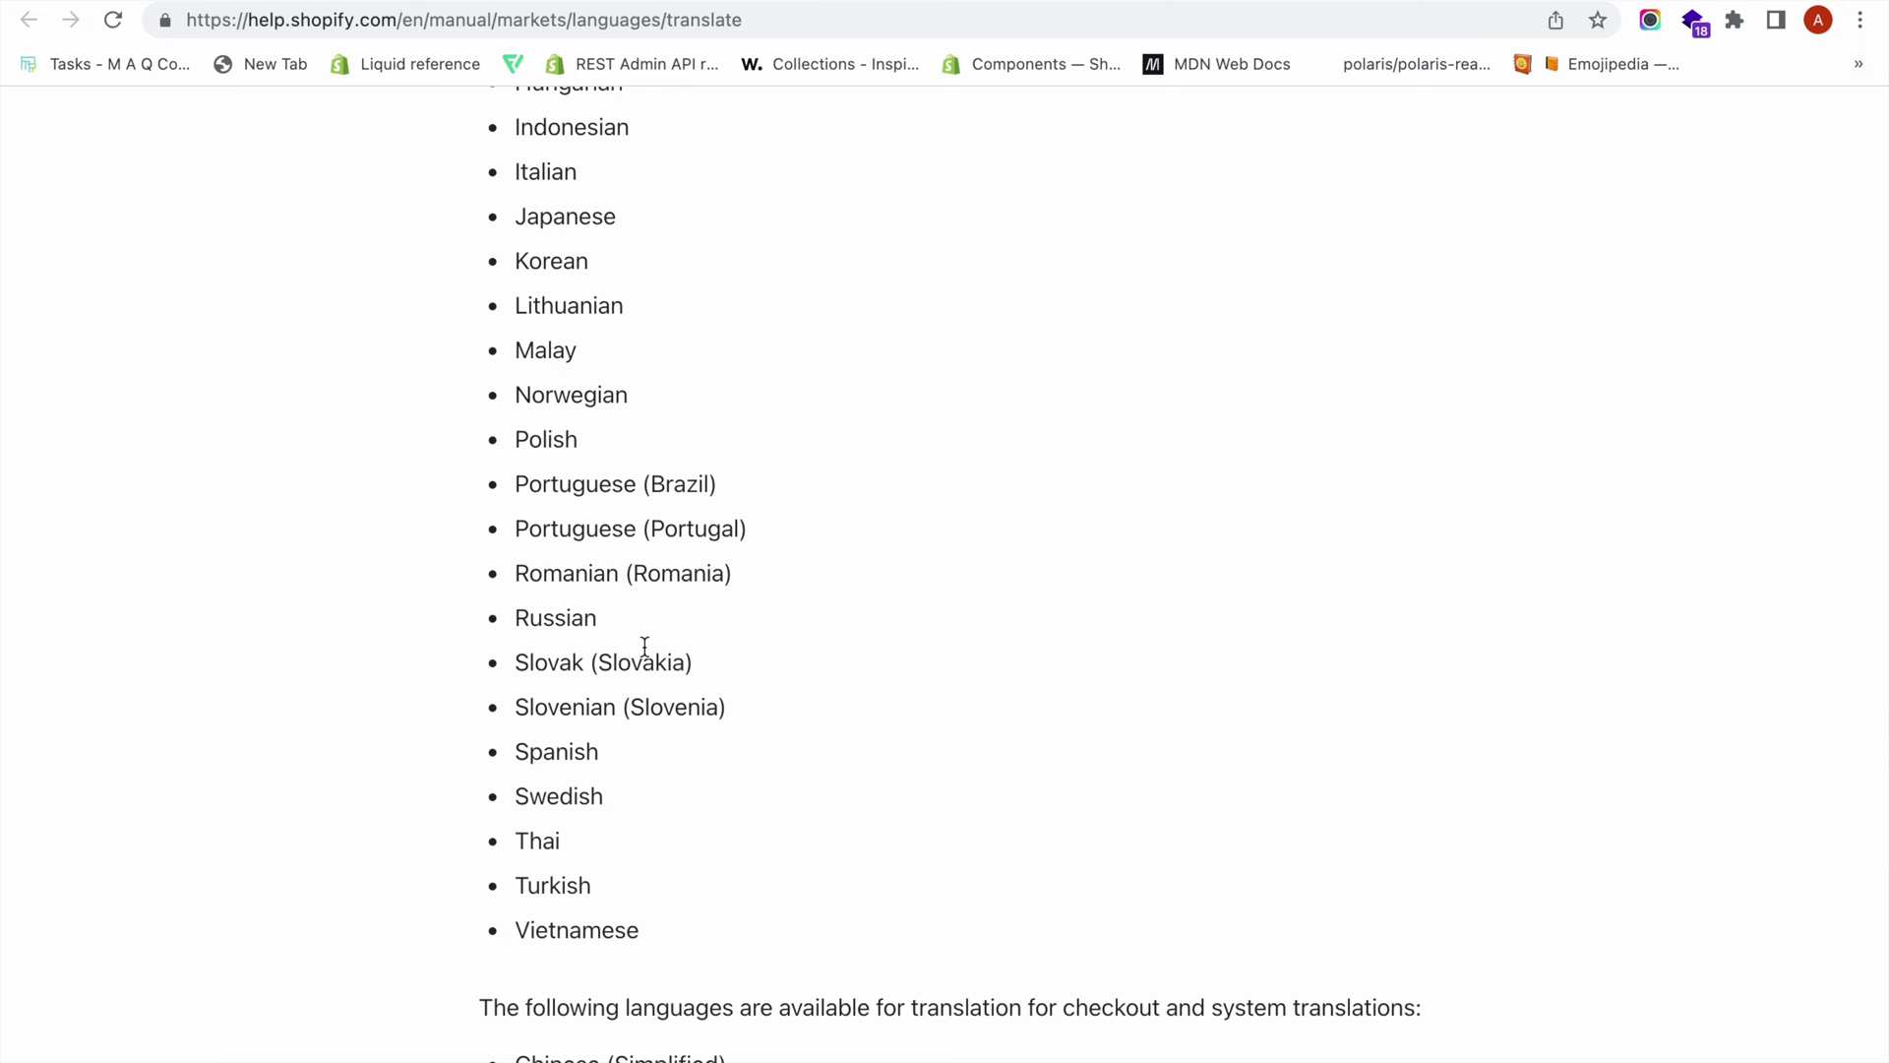
scroll(644, 647, up, 8)
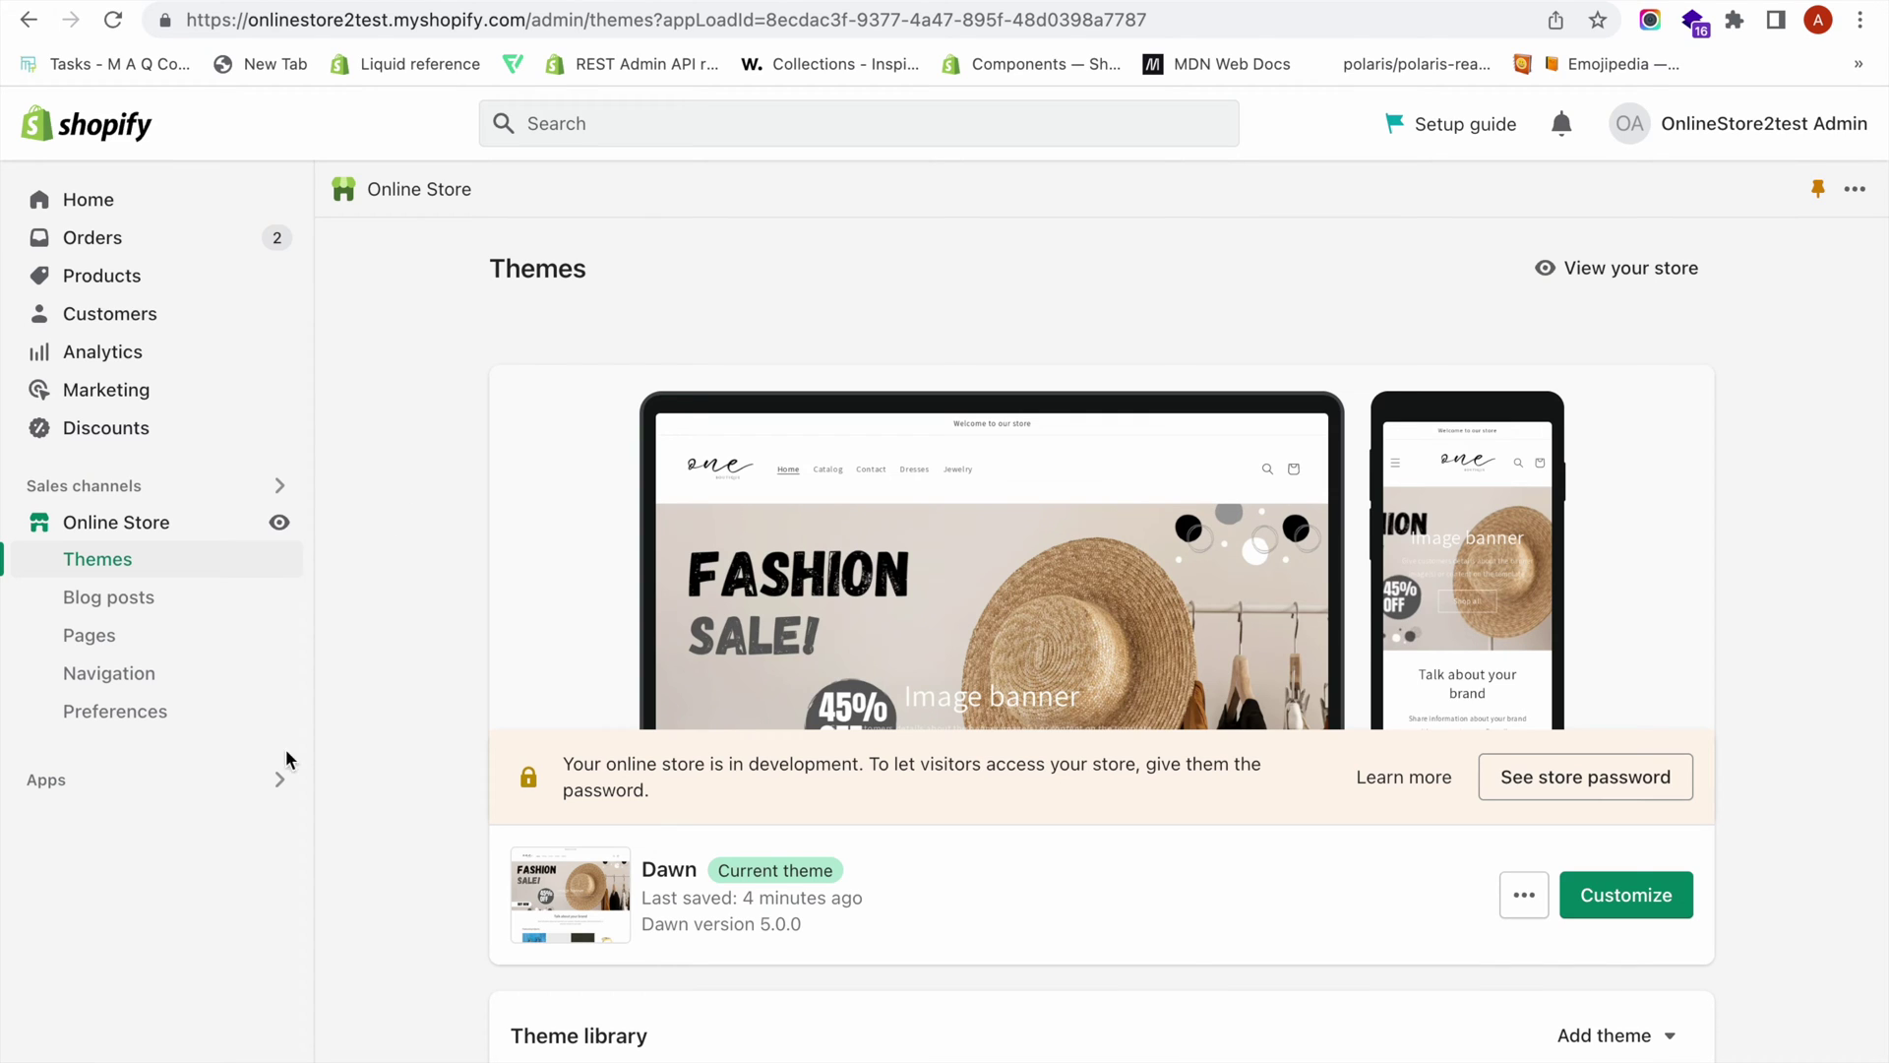
- Search the Shopify App Store for "Translate and Adapt" and open the Shopify Translate & Adapt listing
click(511, 123)
text(Translate and Adapt)
click(761, 203)
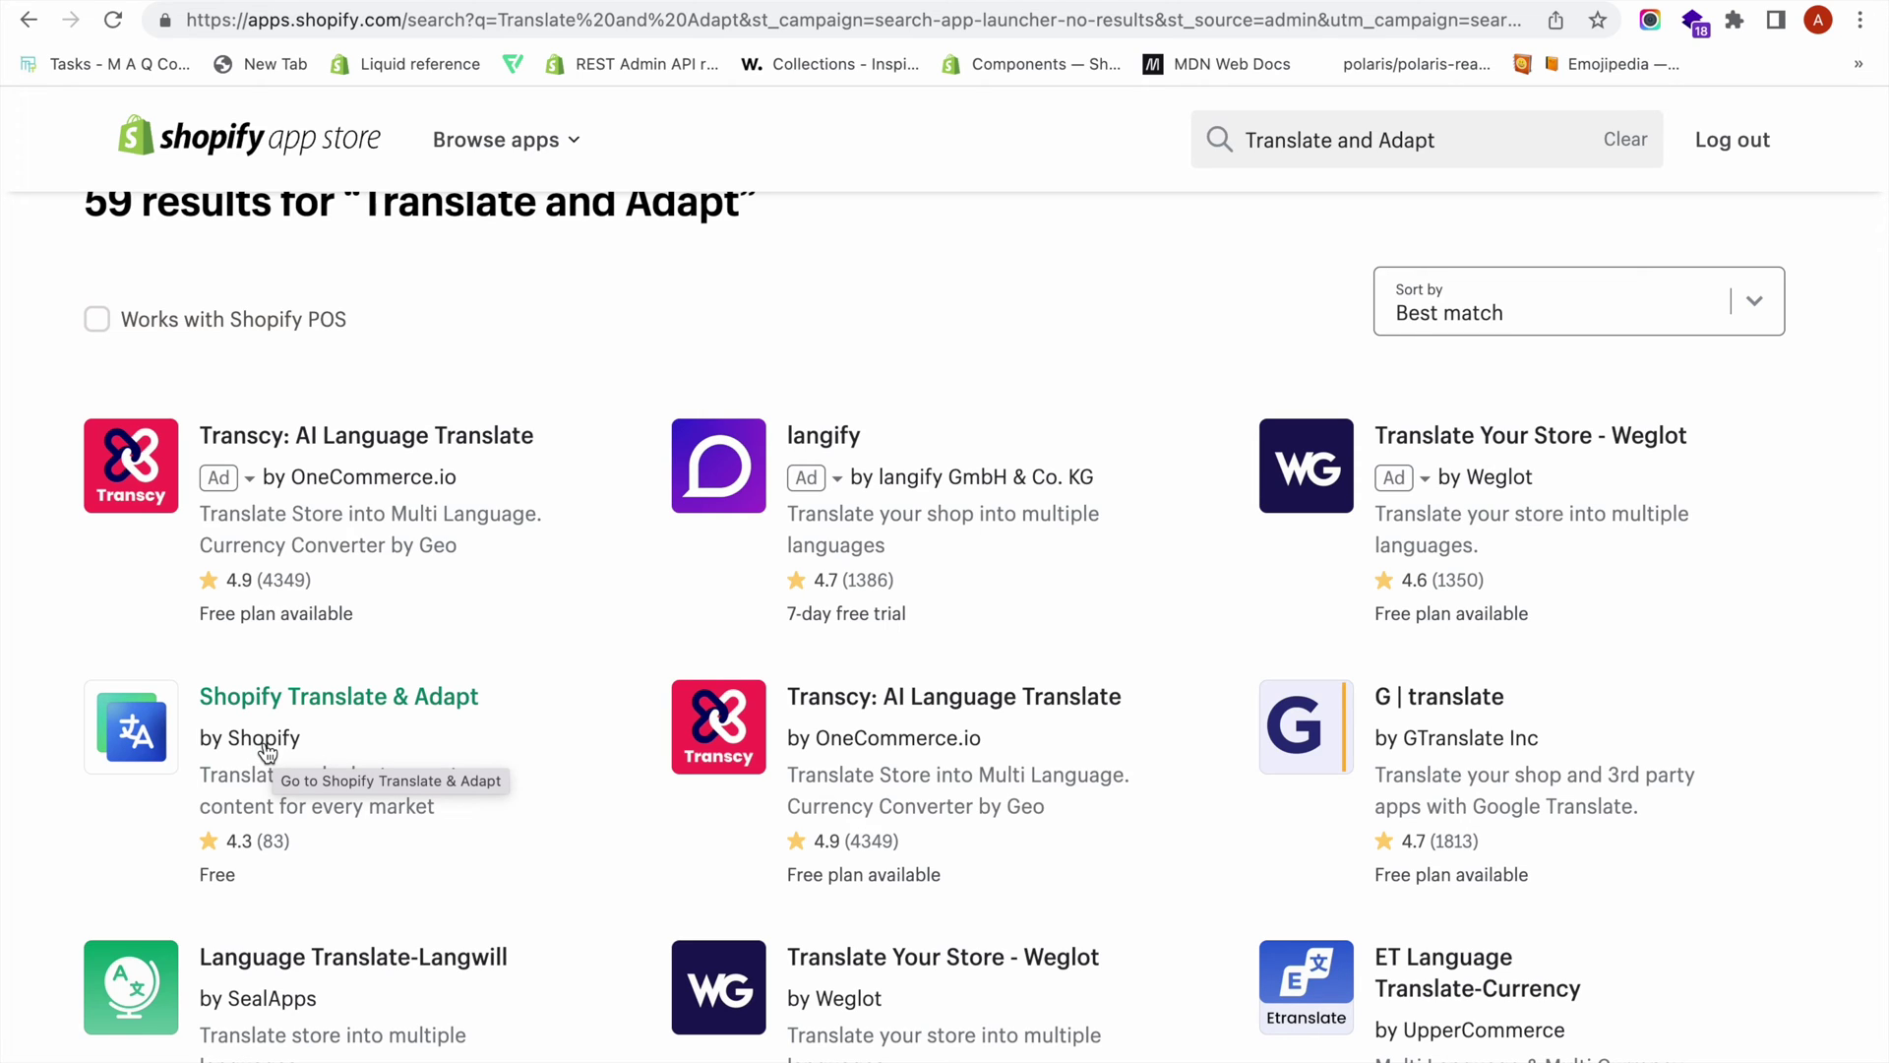
click(253, 707)
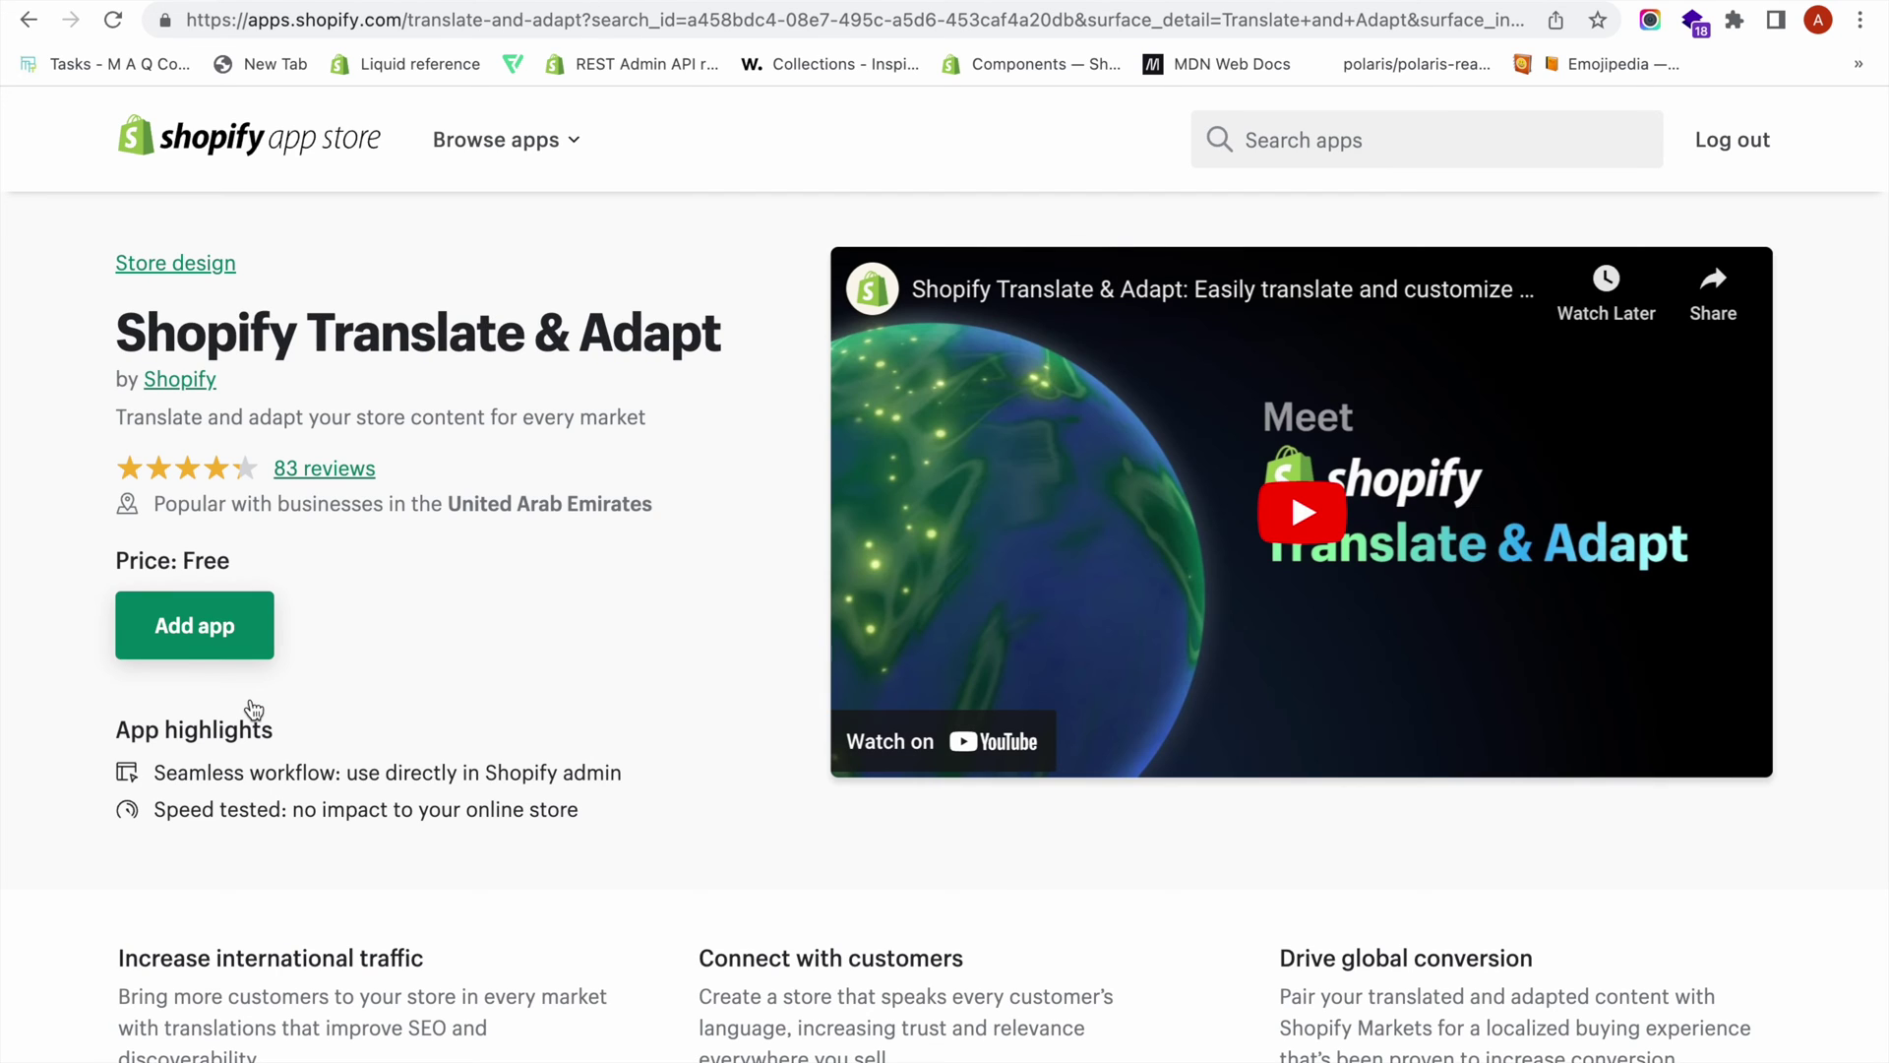
- Add the Translate & Adapt app to the store, approve its installation and dismiss the setup guide
click(219, 634)
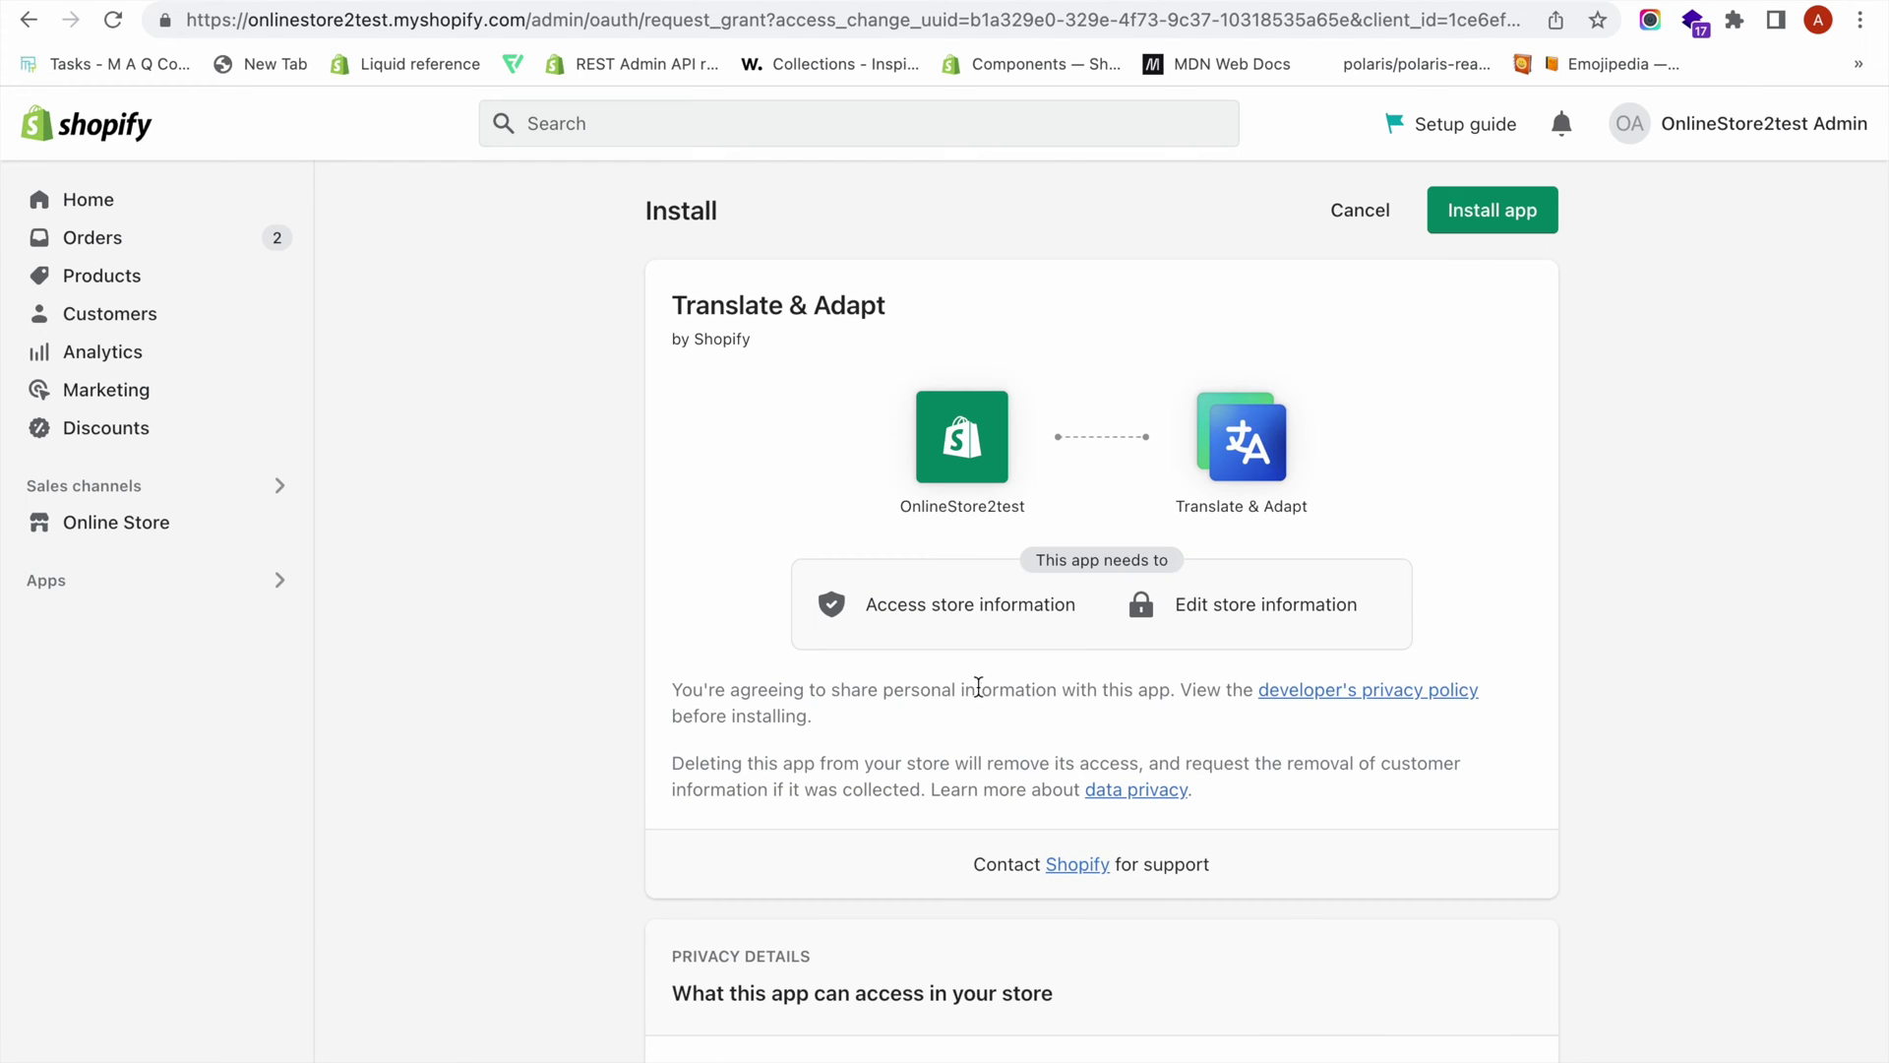
click(1517, 205)
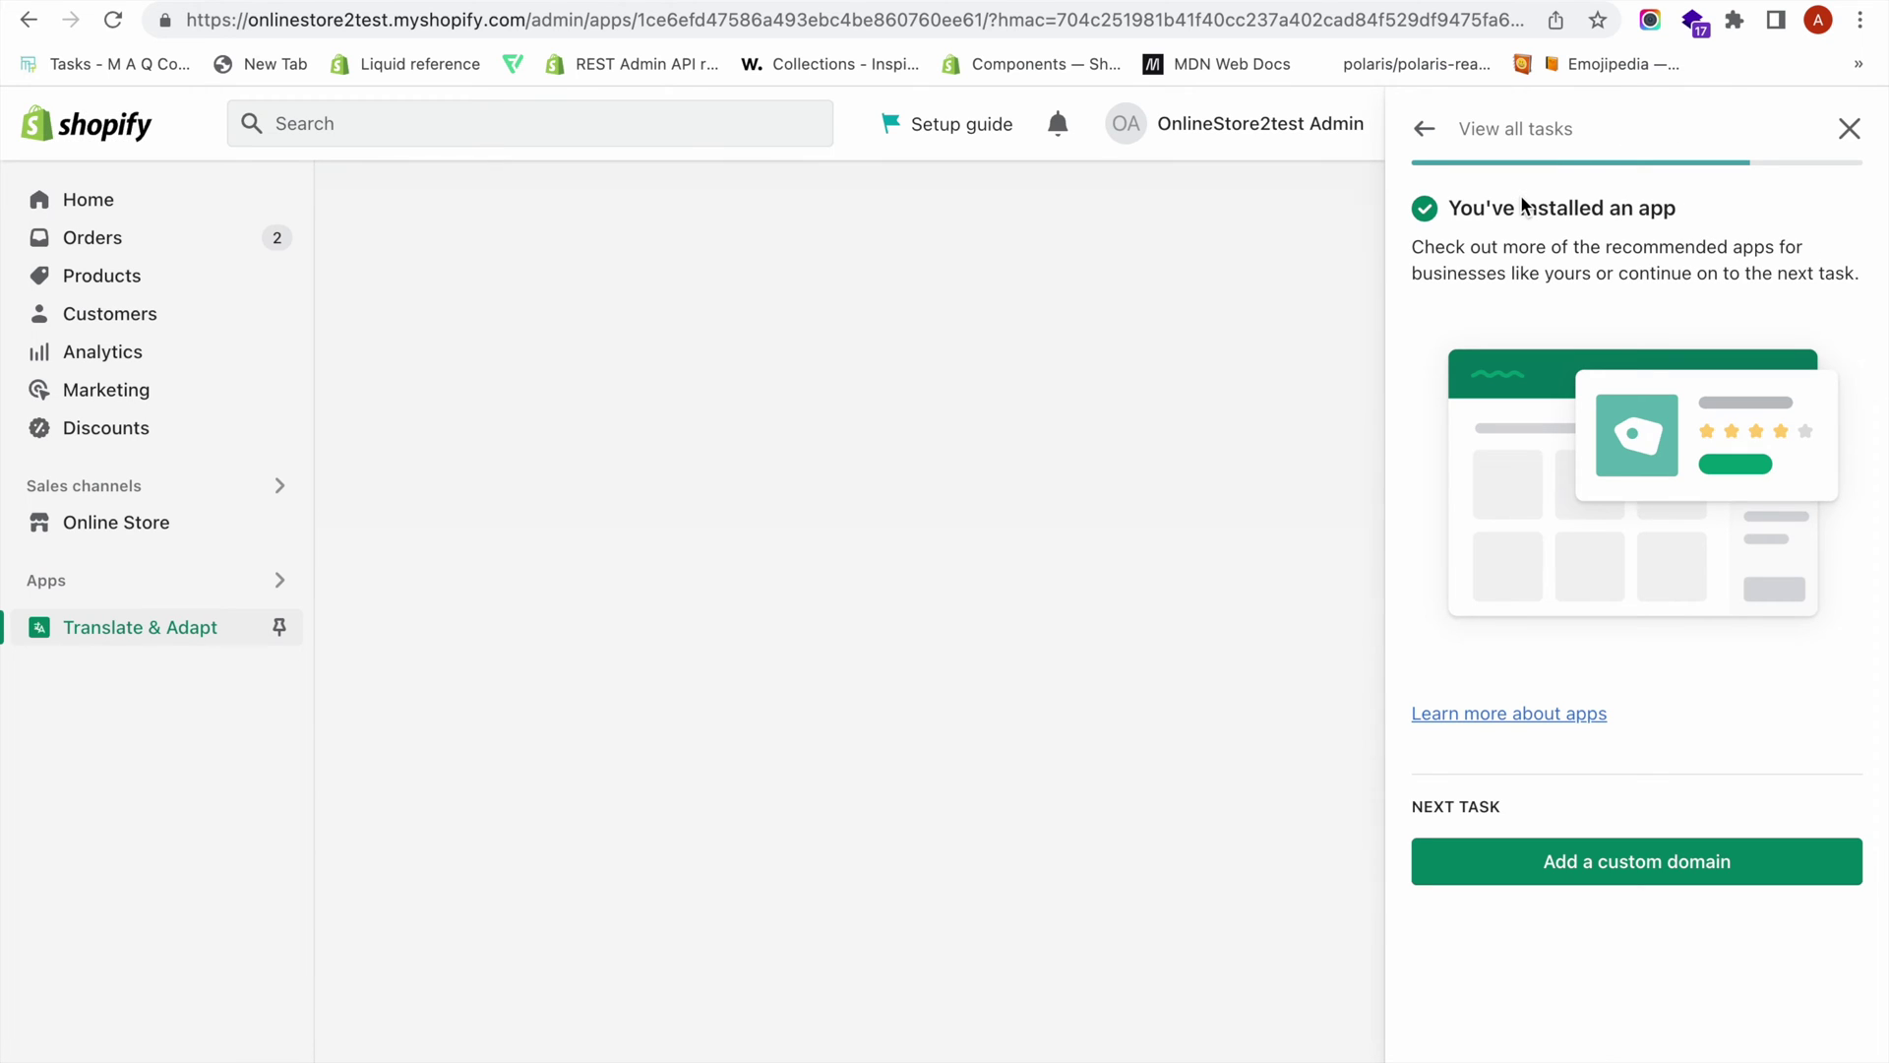
click(1849, 129)
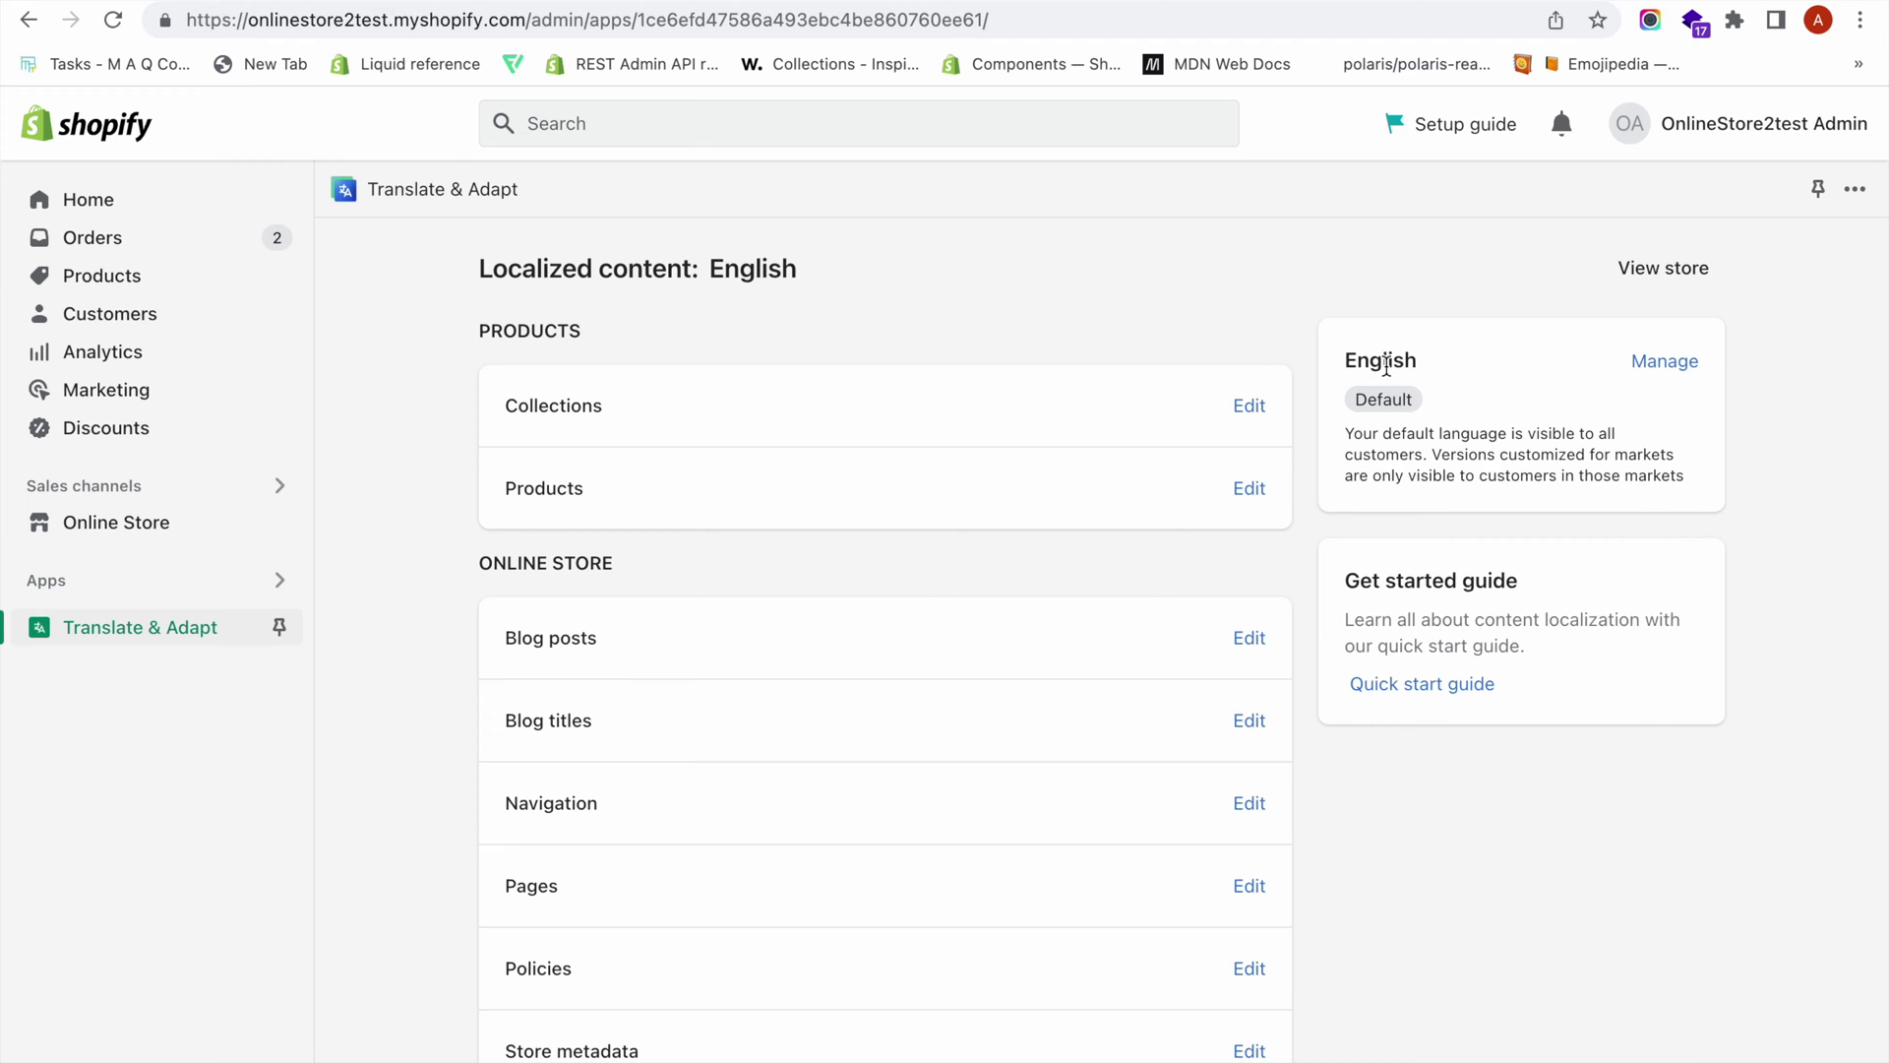
- Open the store language management from Translate & Adapt and start adding a language
click(1648, 364)
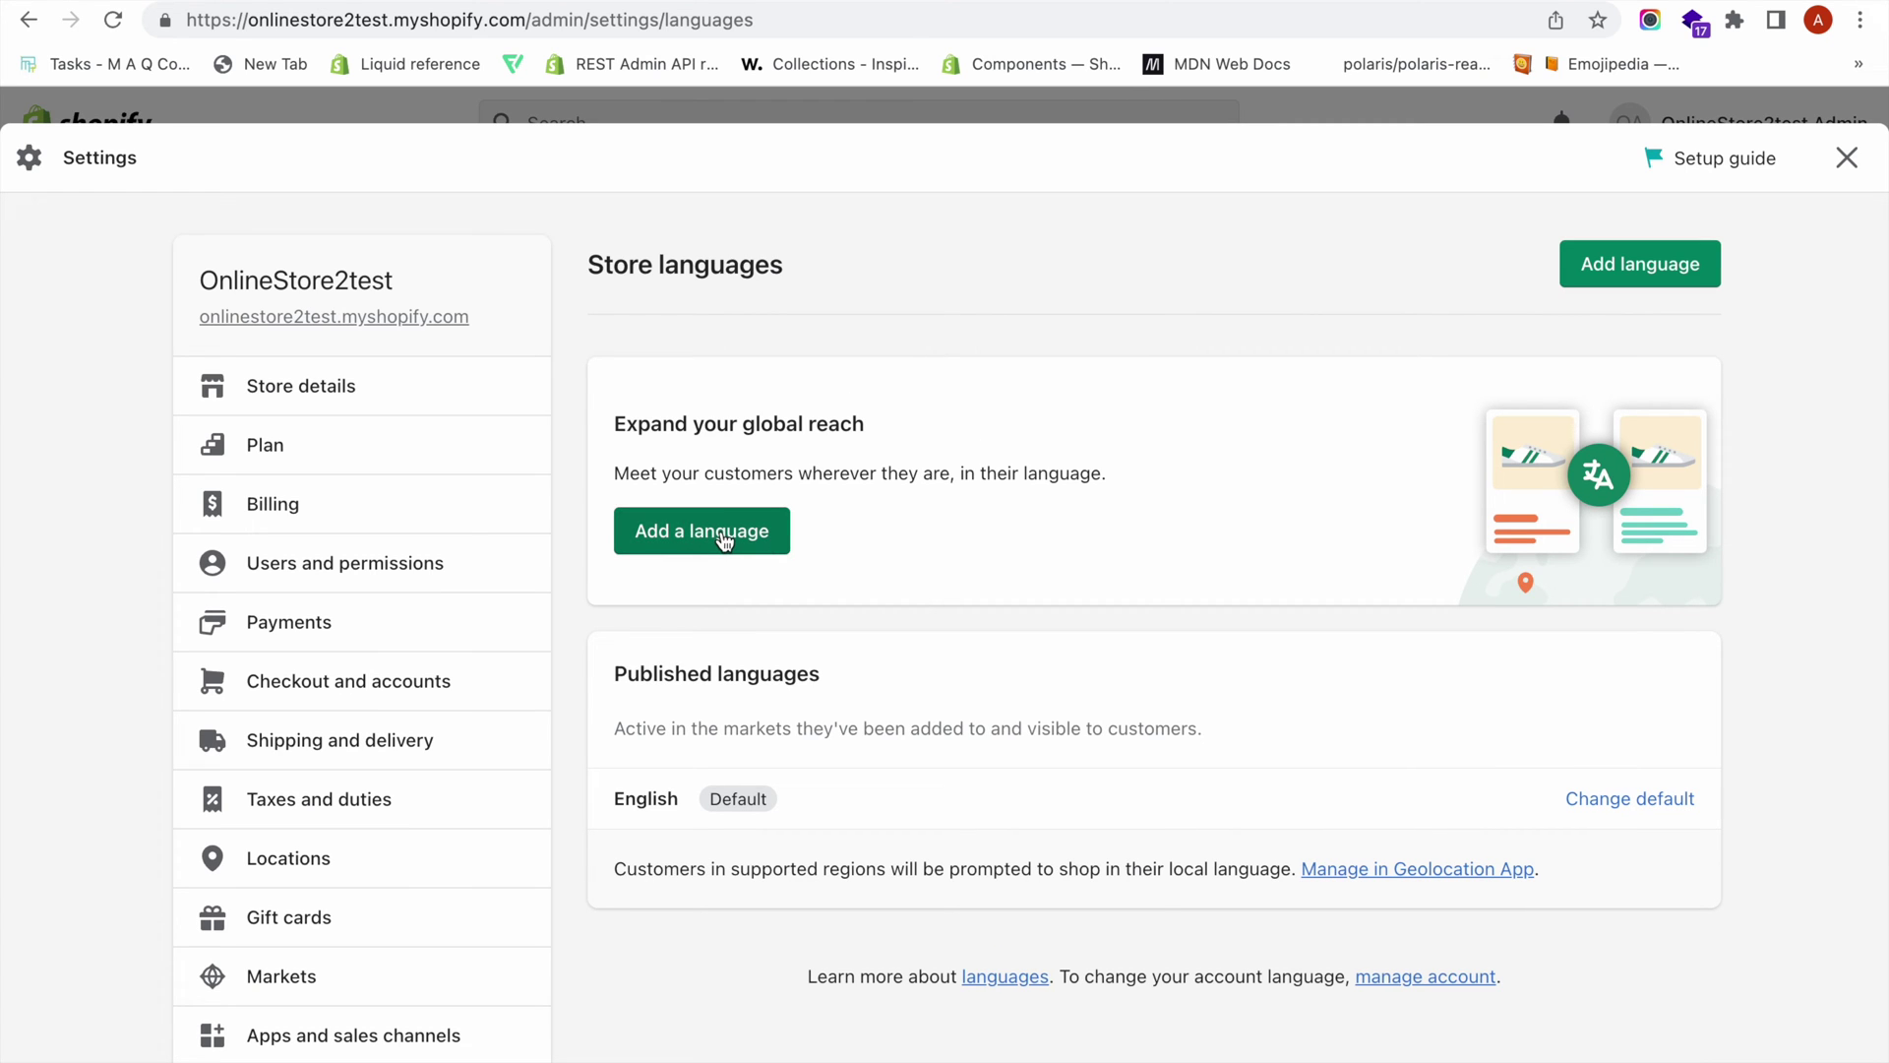
click(724, 537)
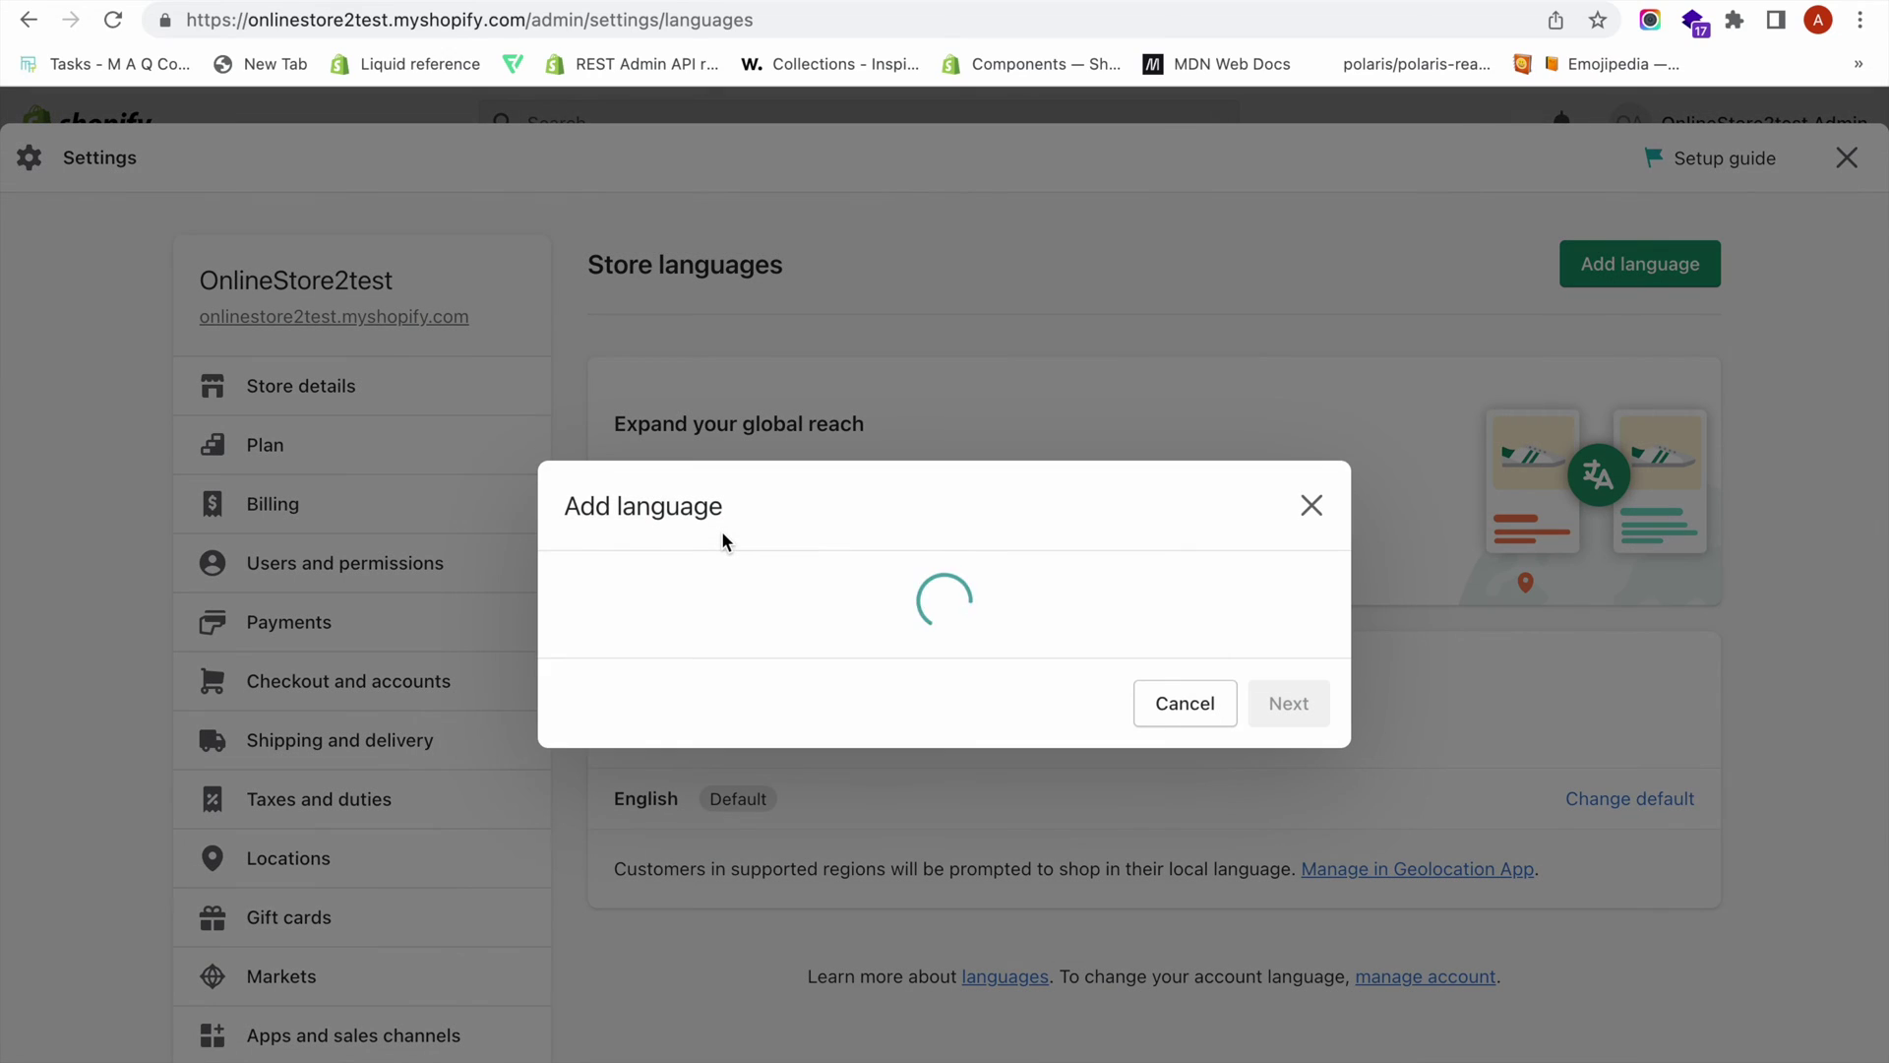
click(761, 629)
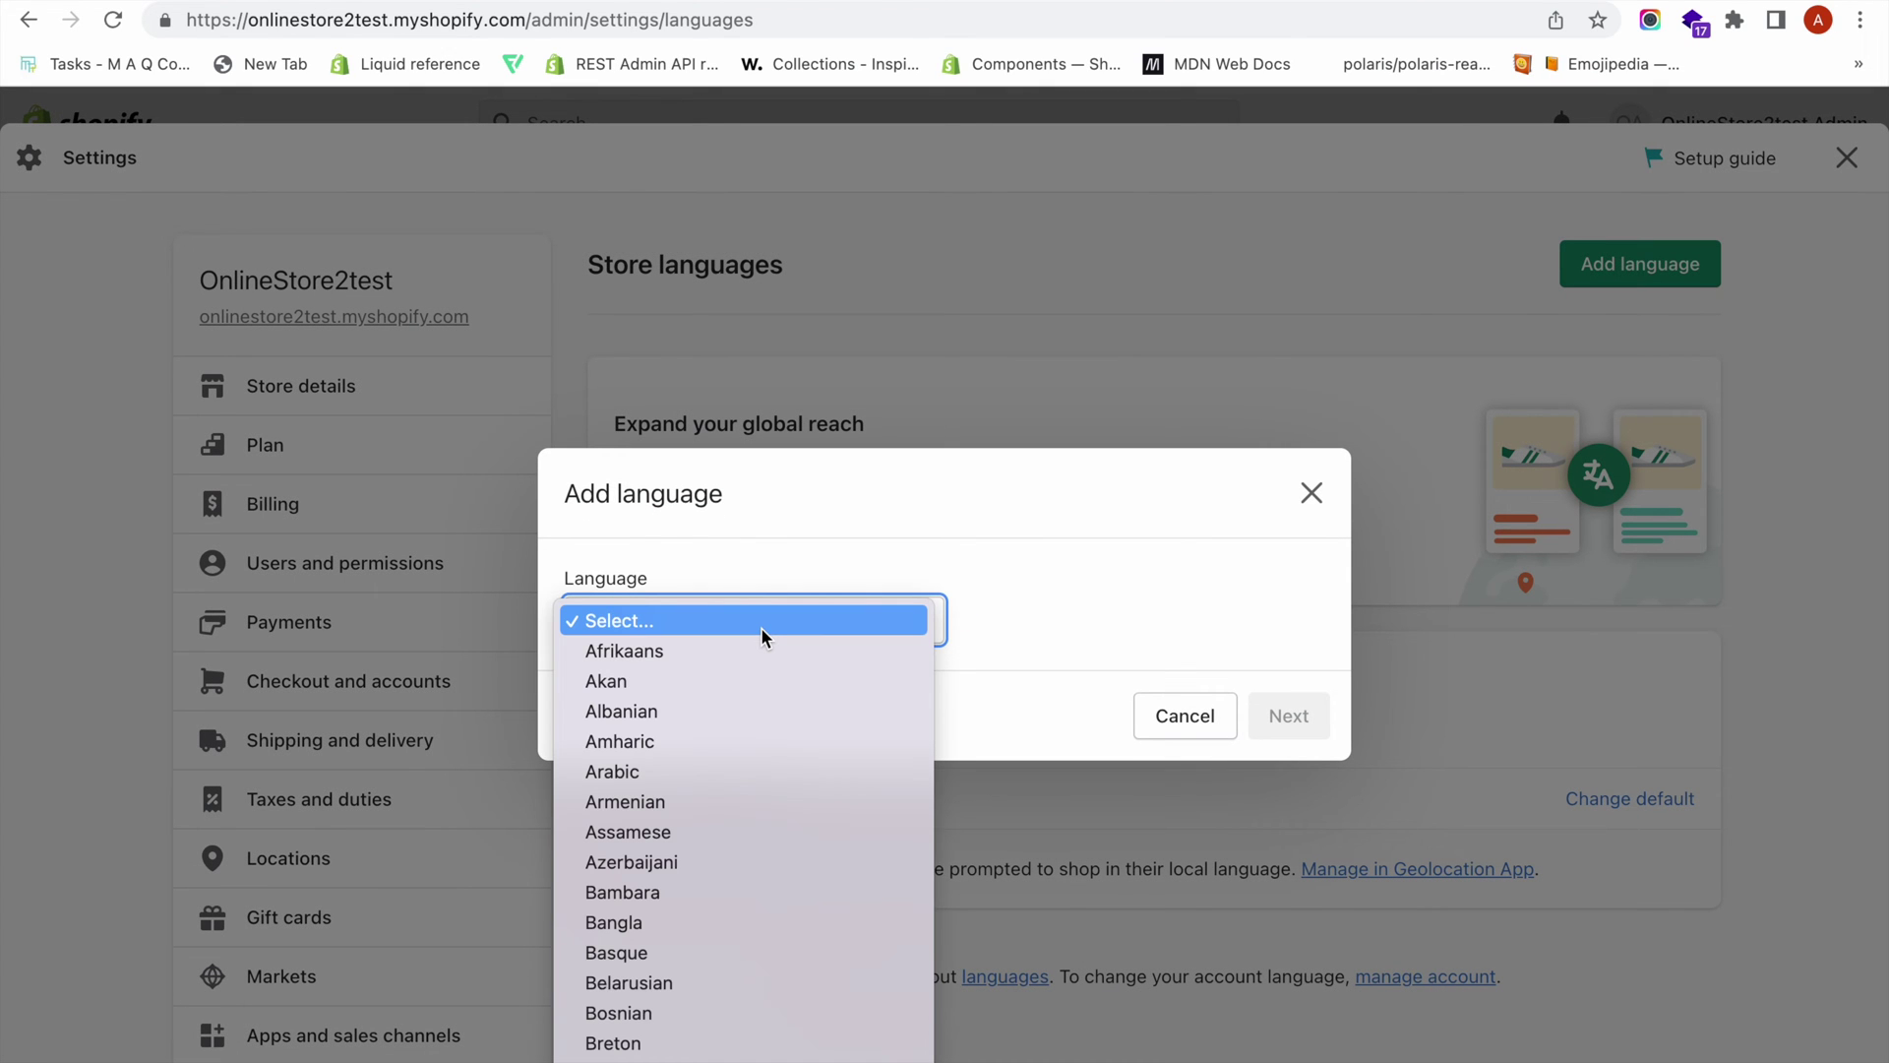
scroll(724, 925, down, 5)
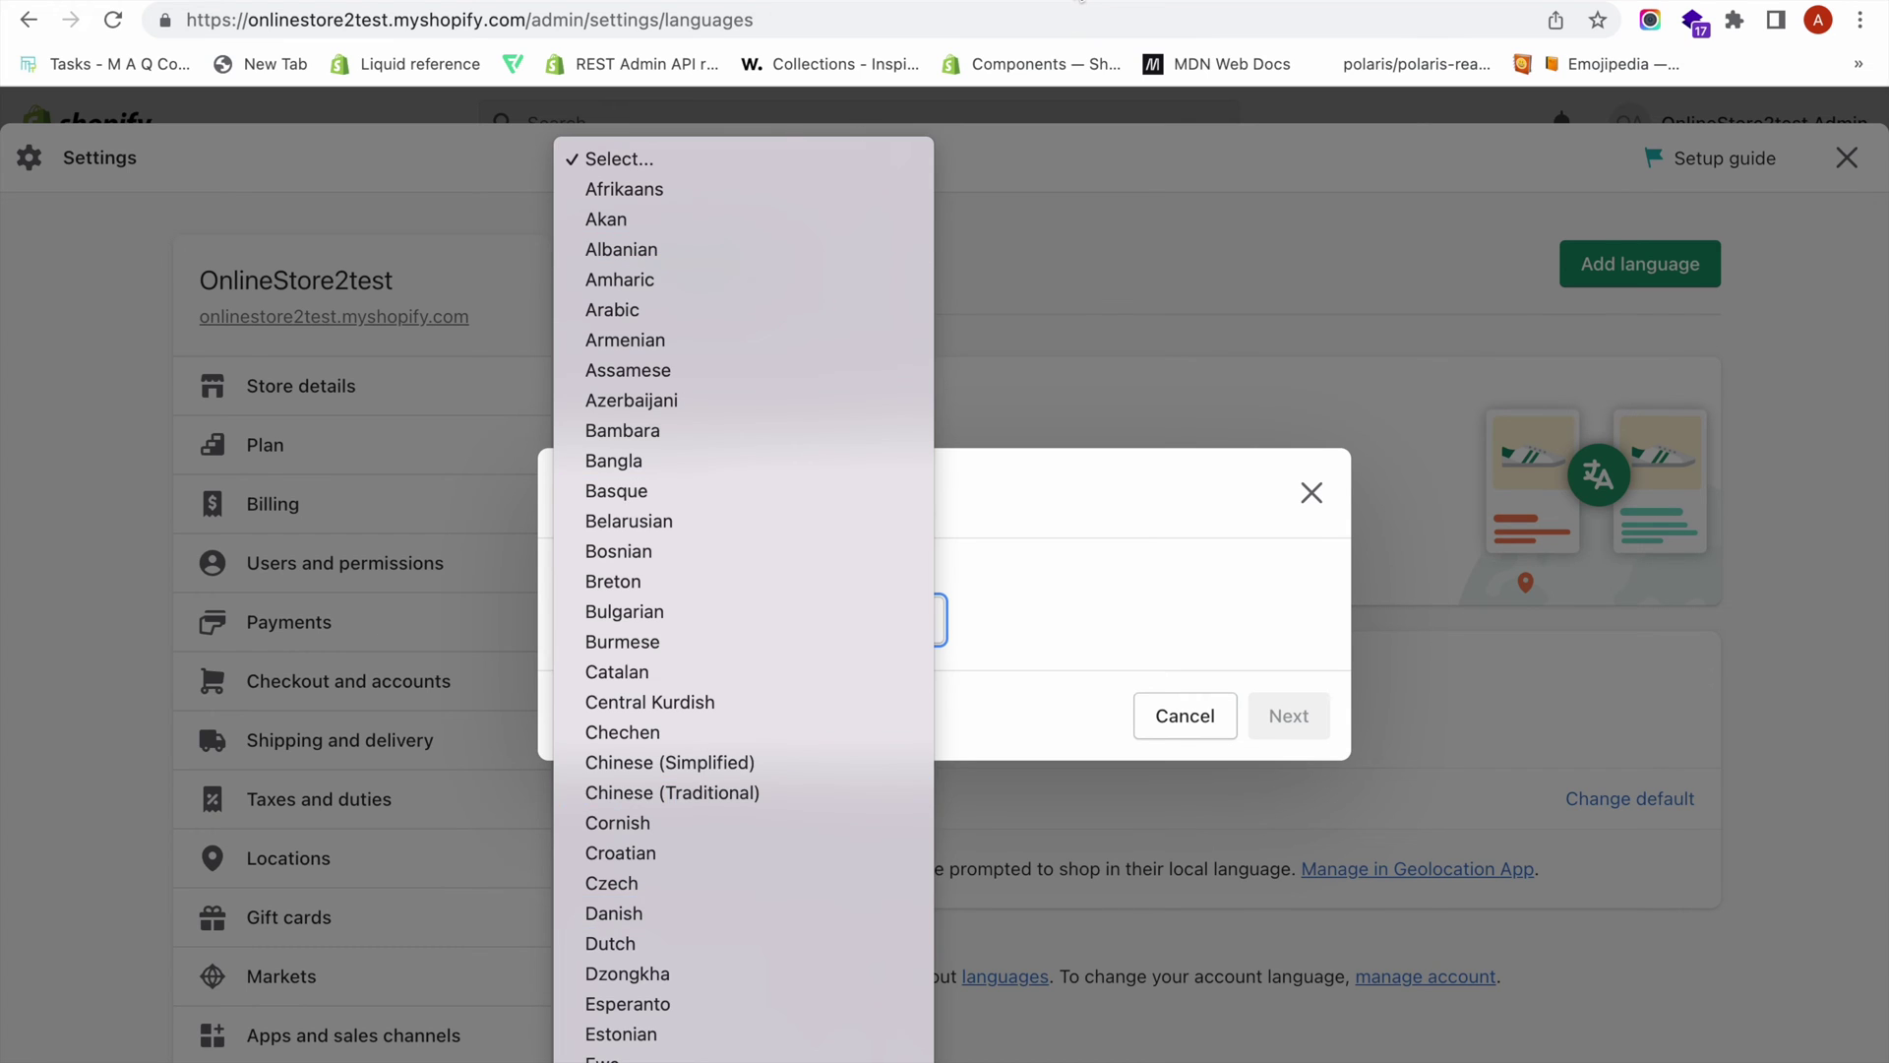
- Check the help page's list of supported theme languages and return to the Add language dialog
click(1081, 21)
key(ctrl+Tab)
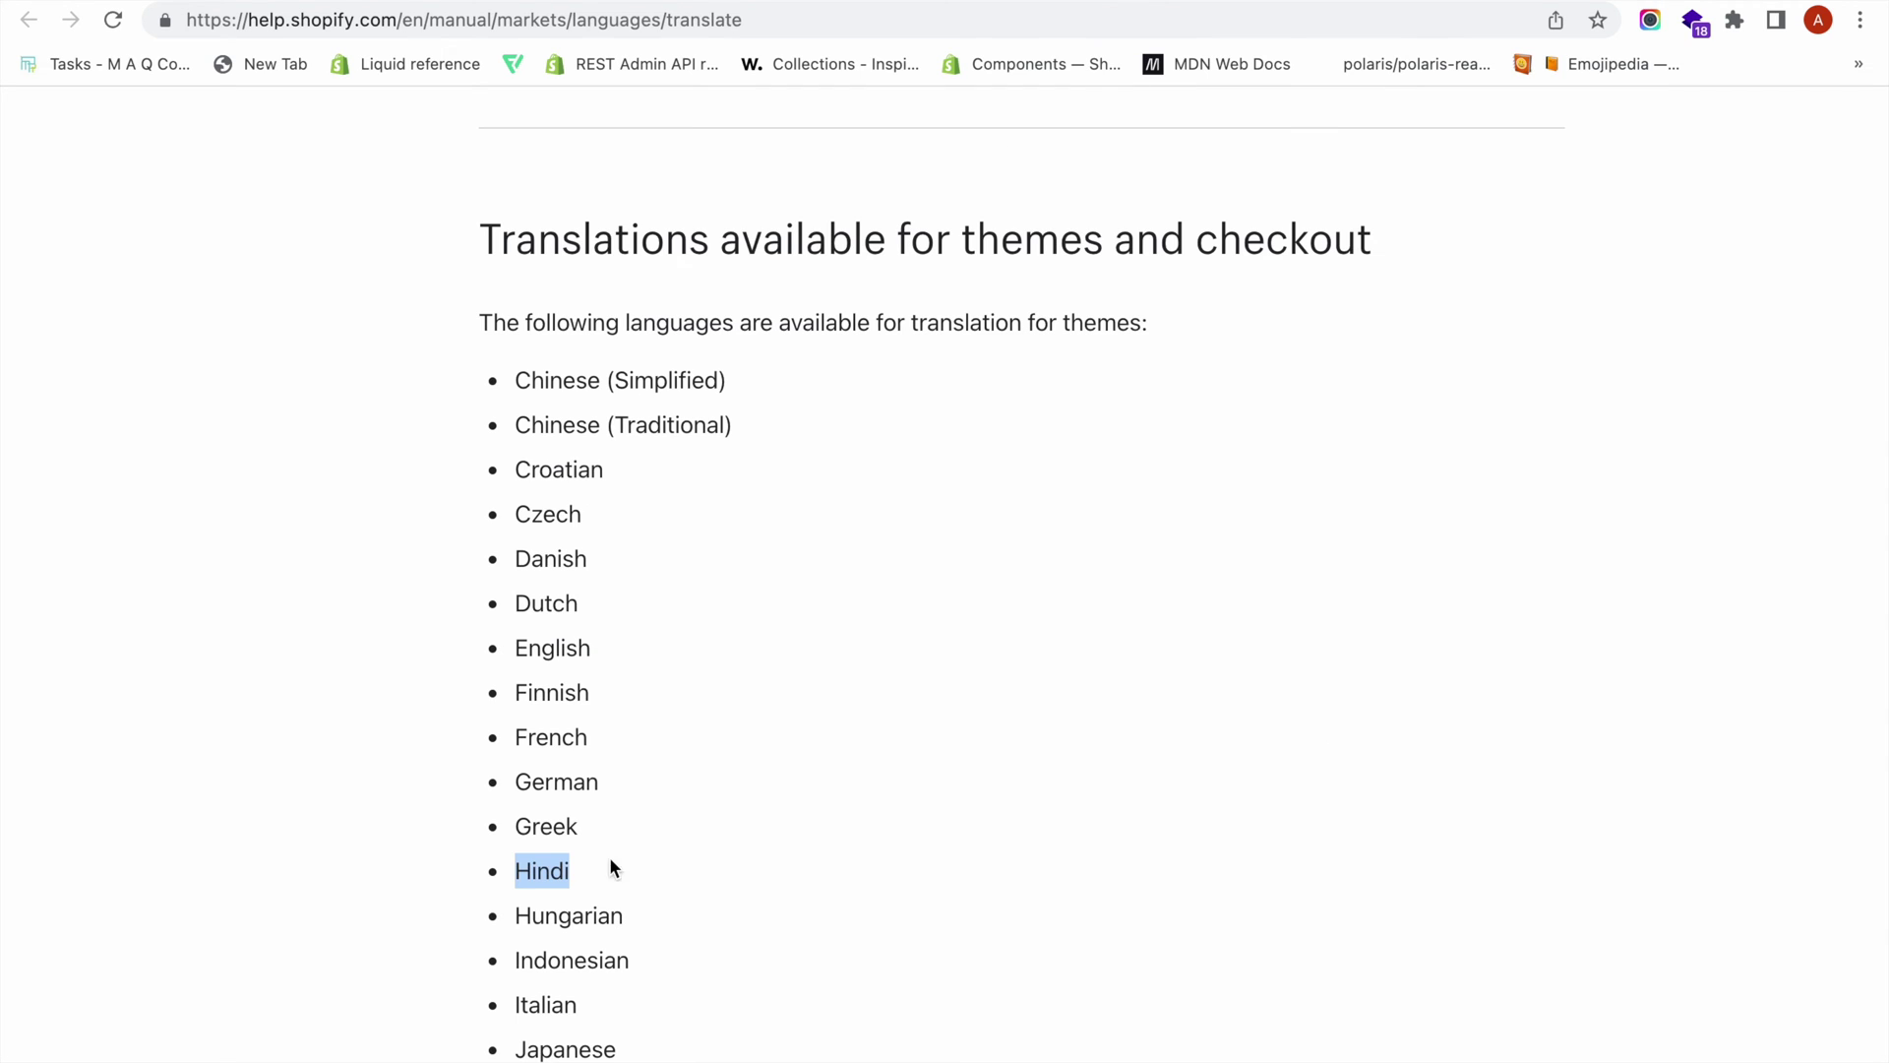
click(1100, 5)
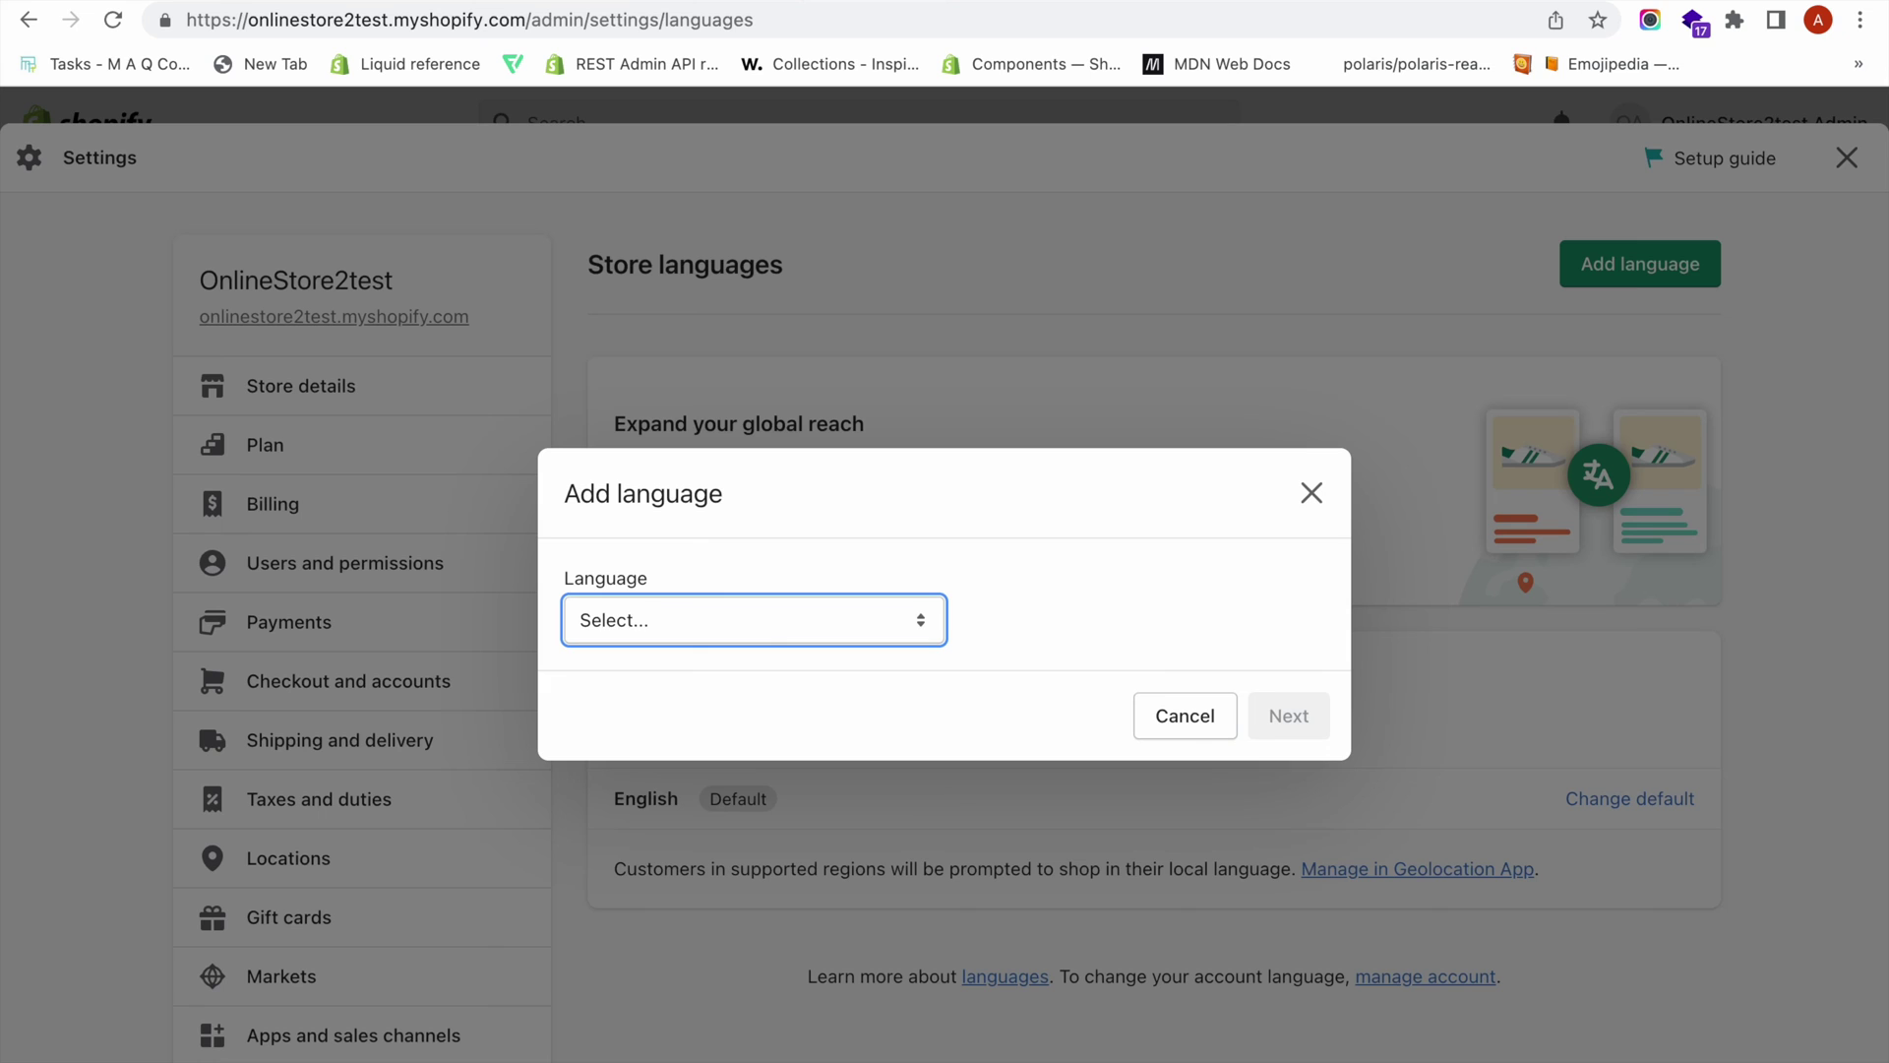
- Choose Hindi as the language to add to the store
click(773, 612)
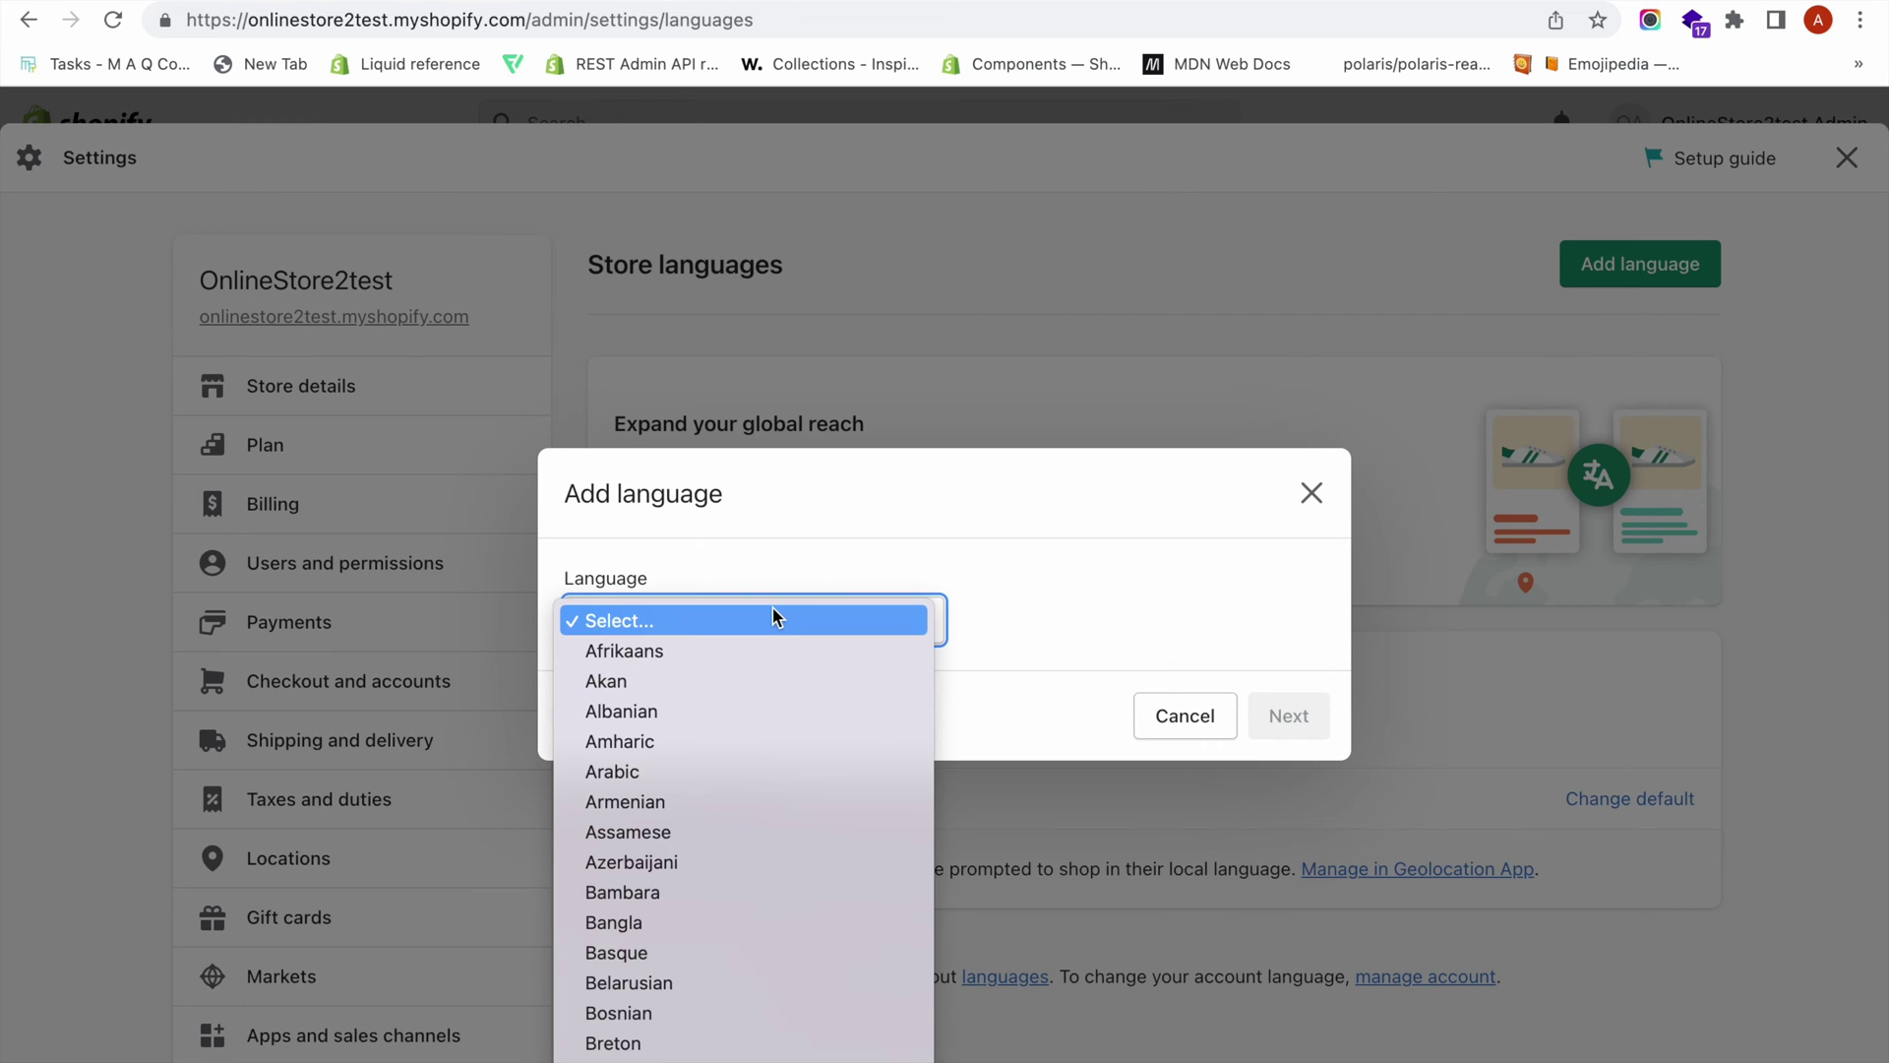
scroll(771, 606, down, 5)
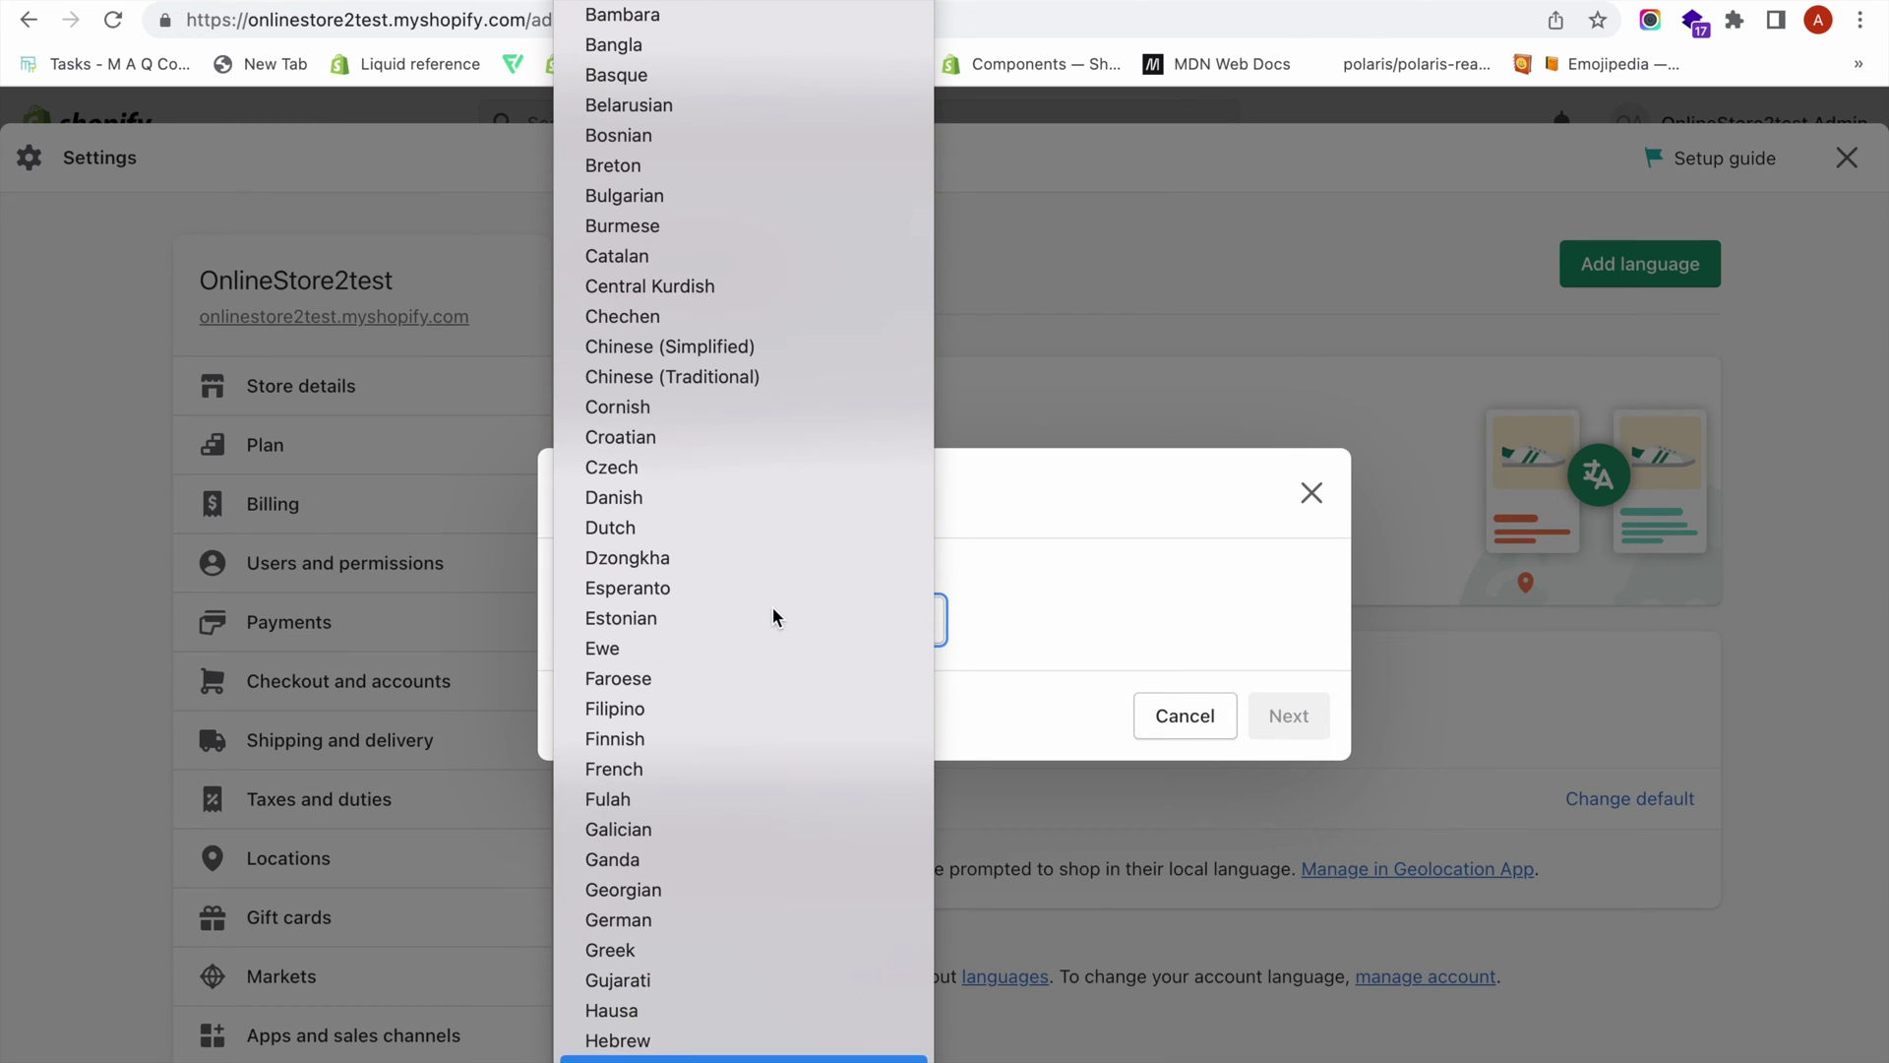
text(hi)
key(Return)
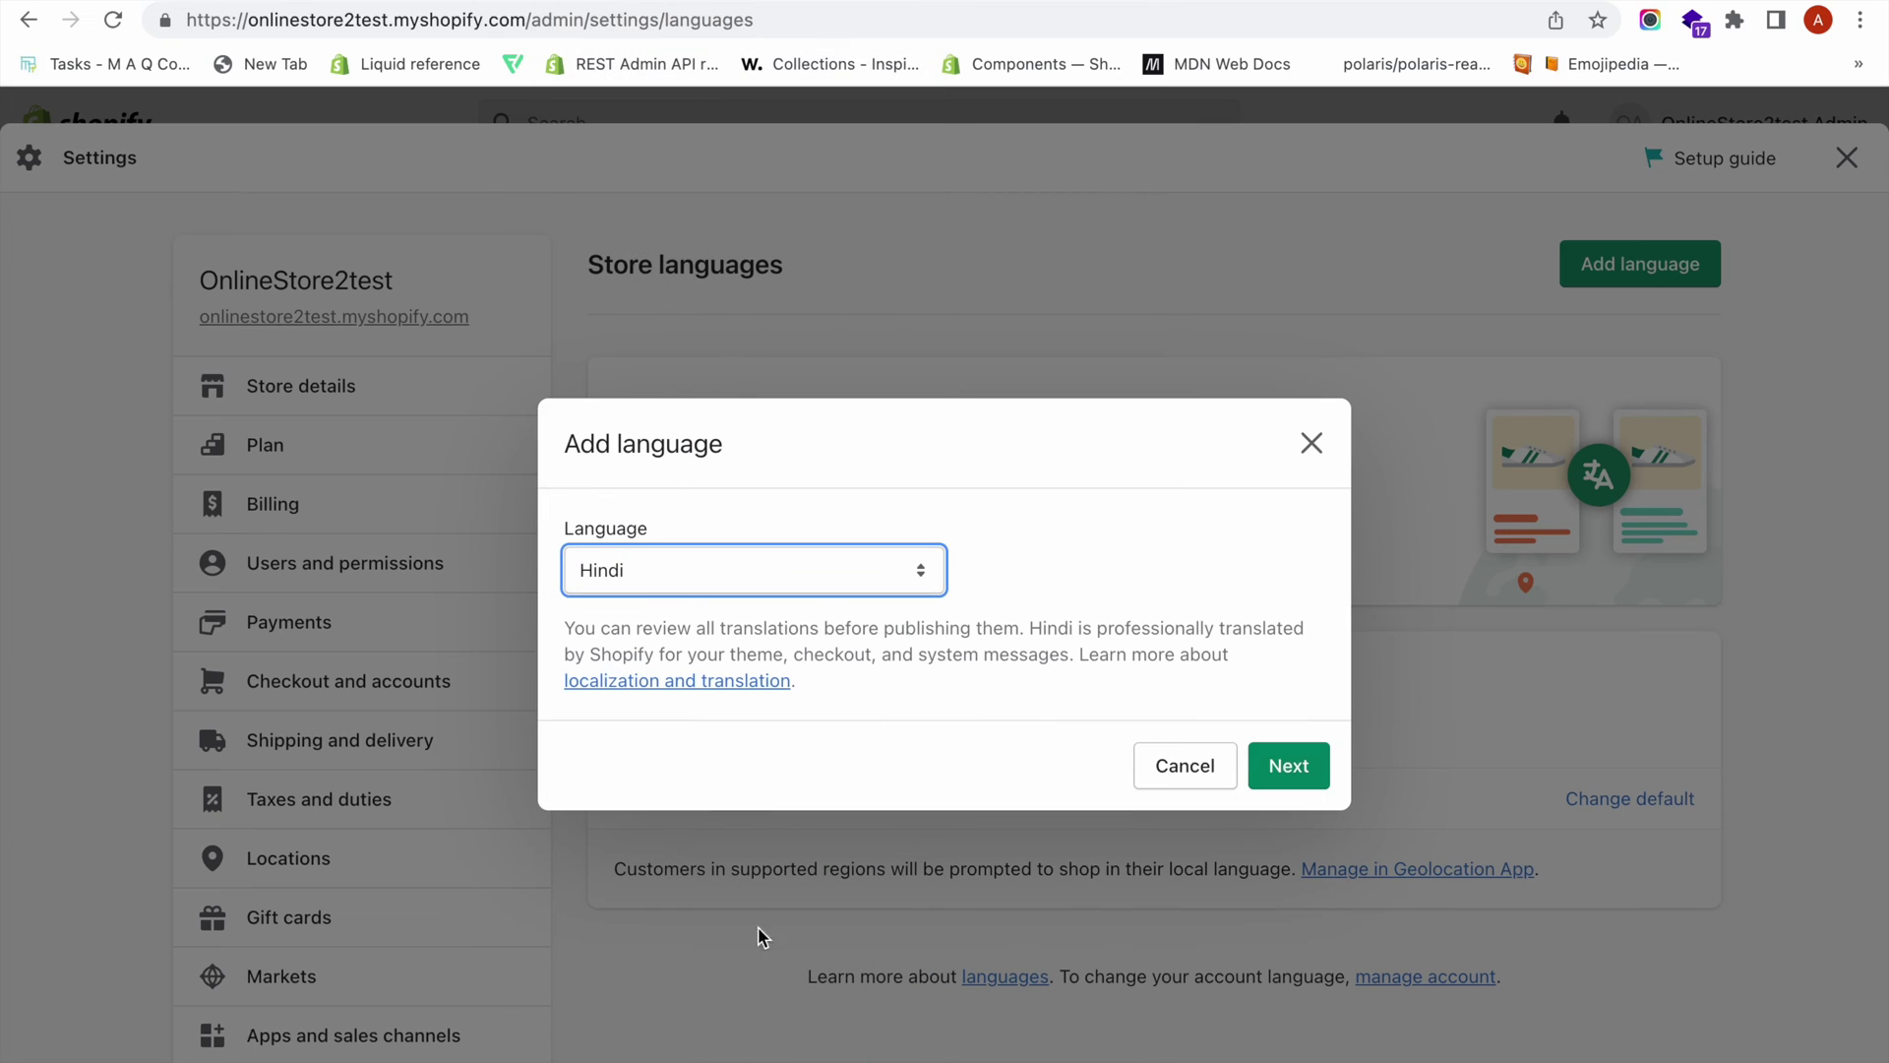
- Assign Hindi to the United Arab Emirates market and finish adding the language
click(1277, 770)
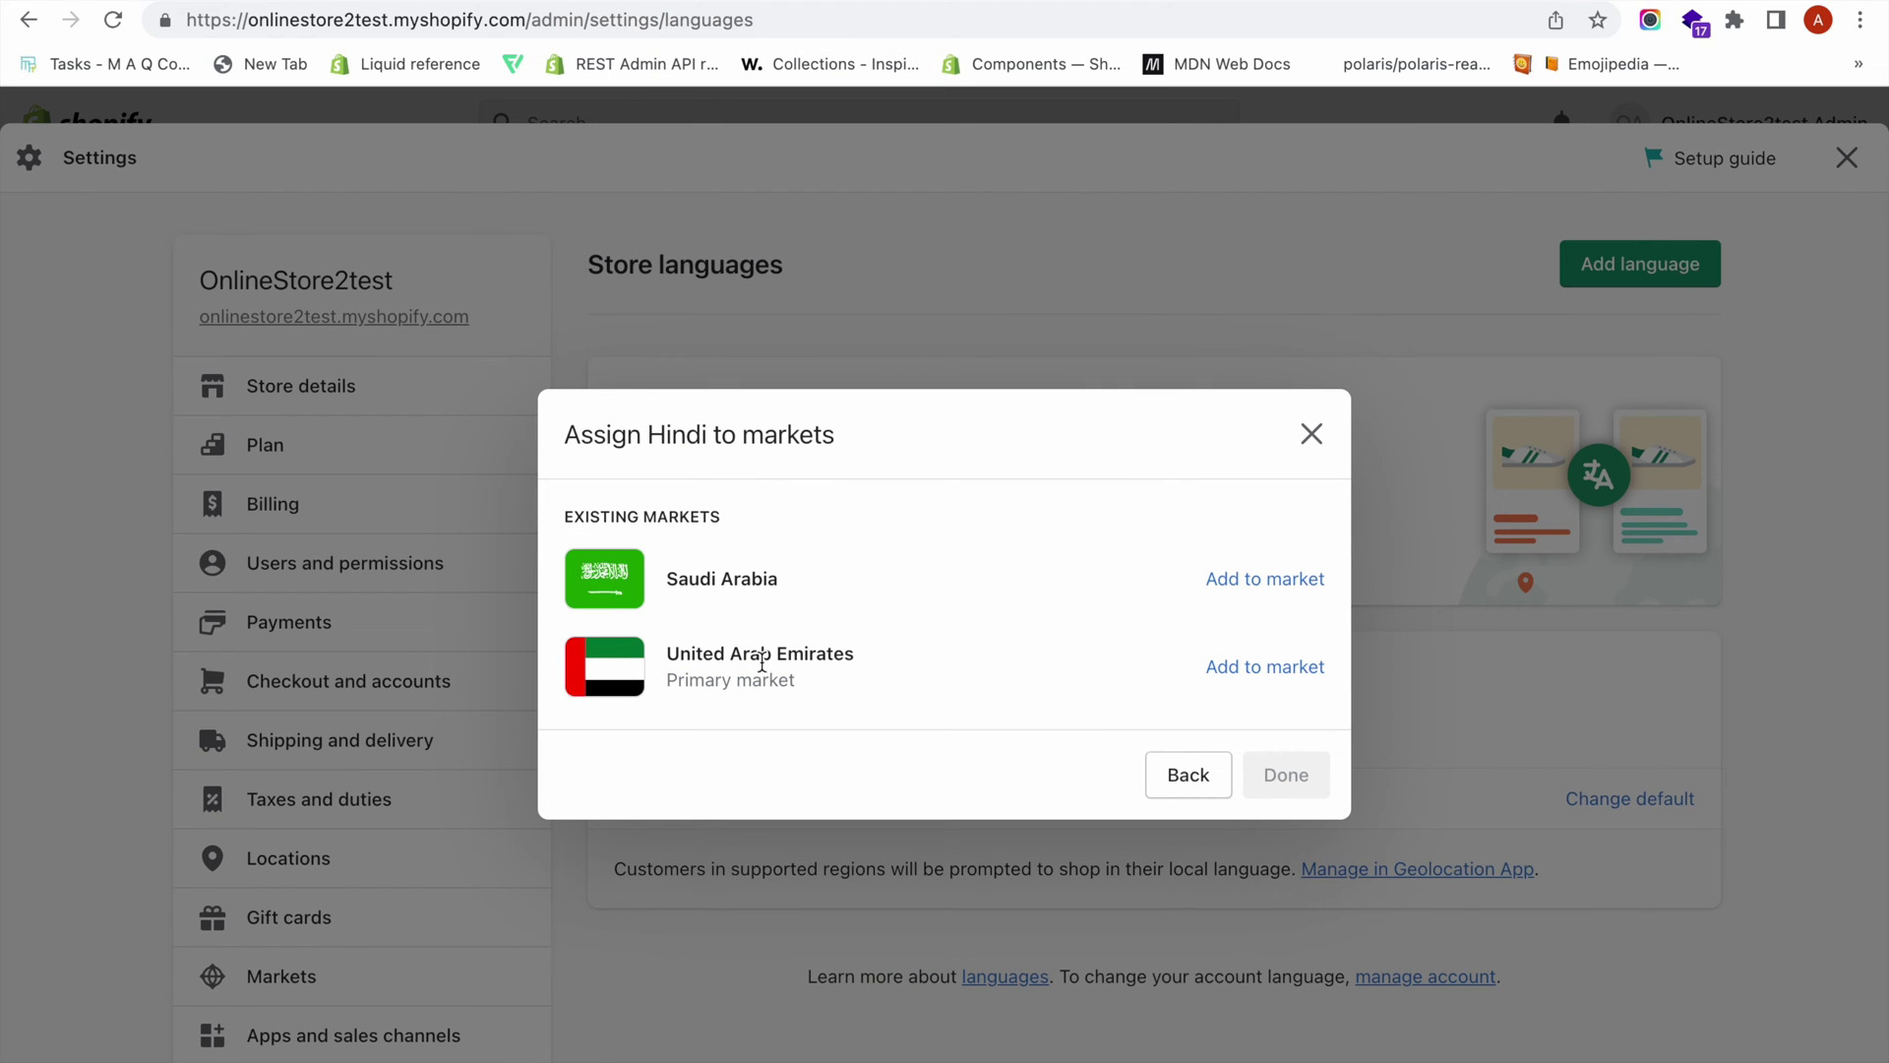
click(1285, 669)
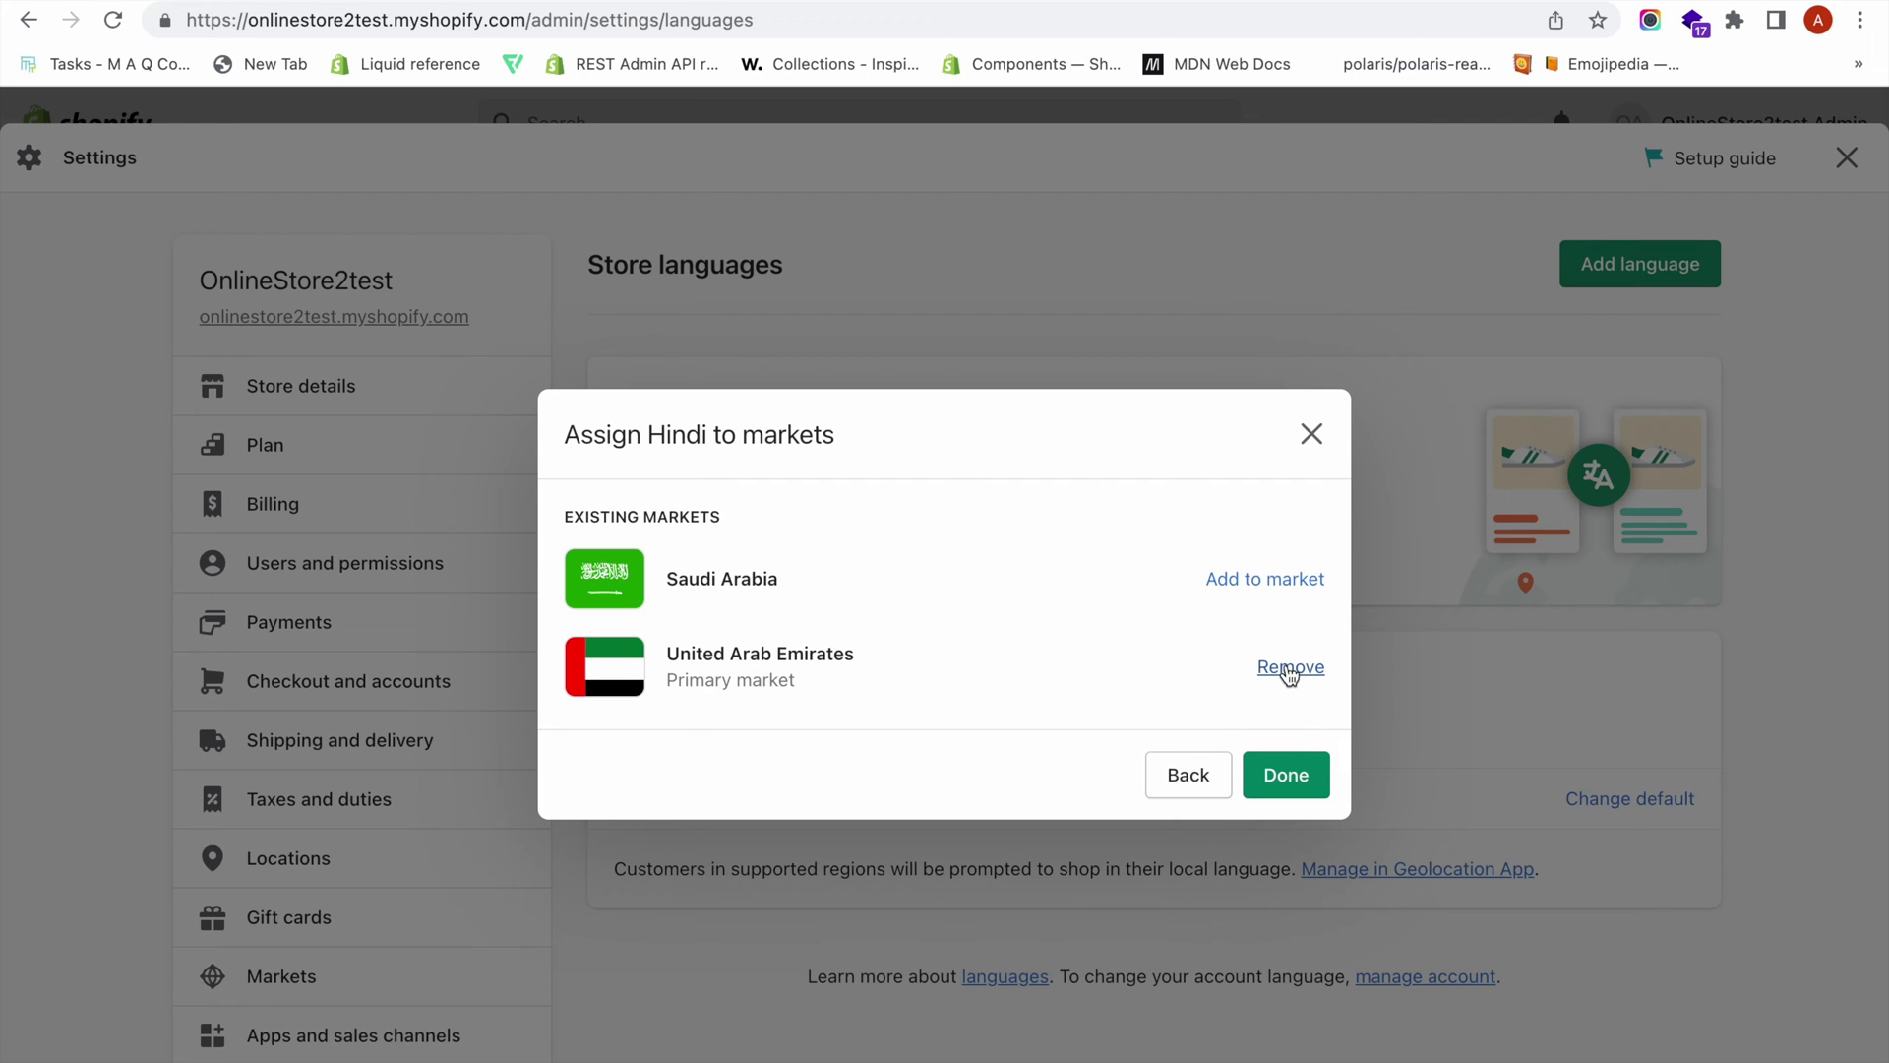
click(1300, 778)
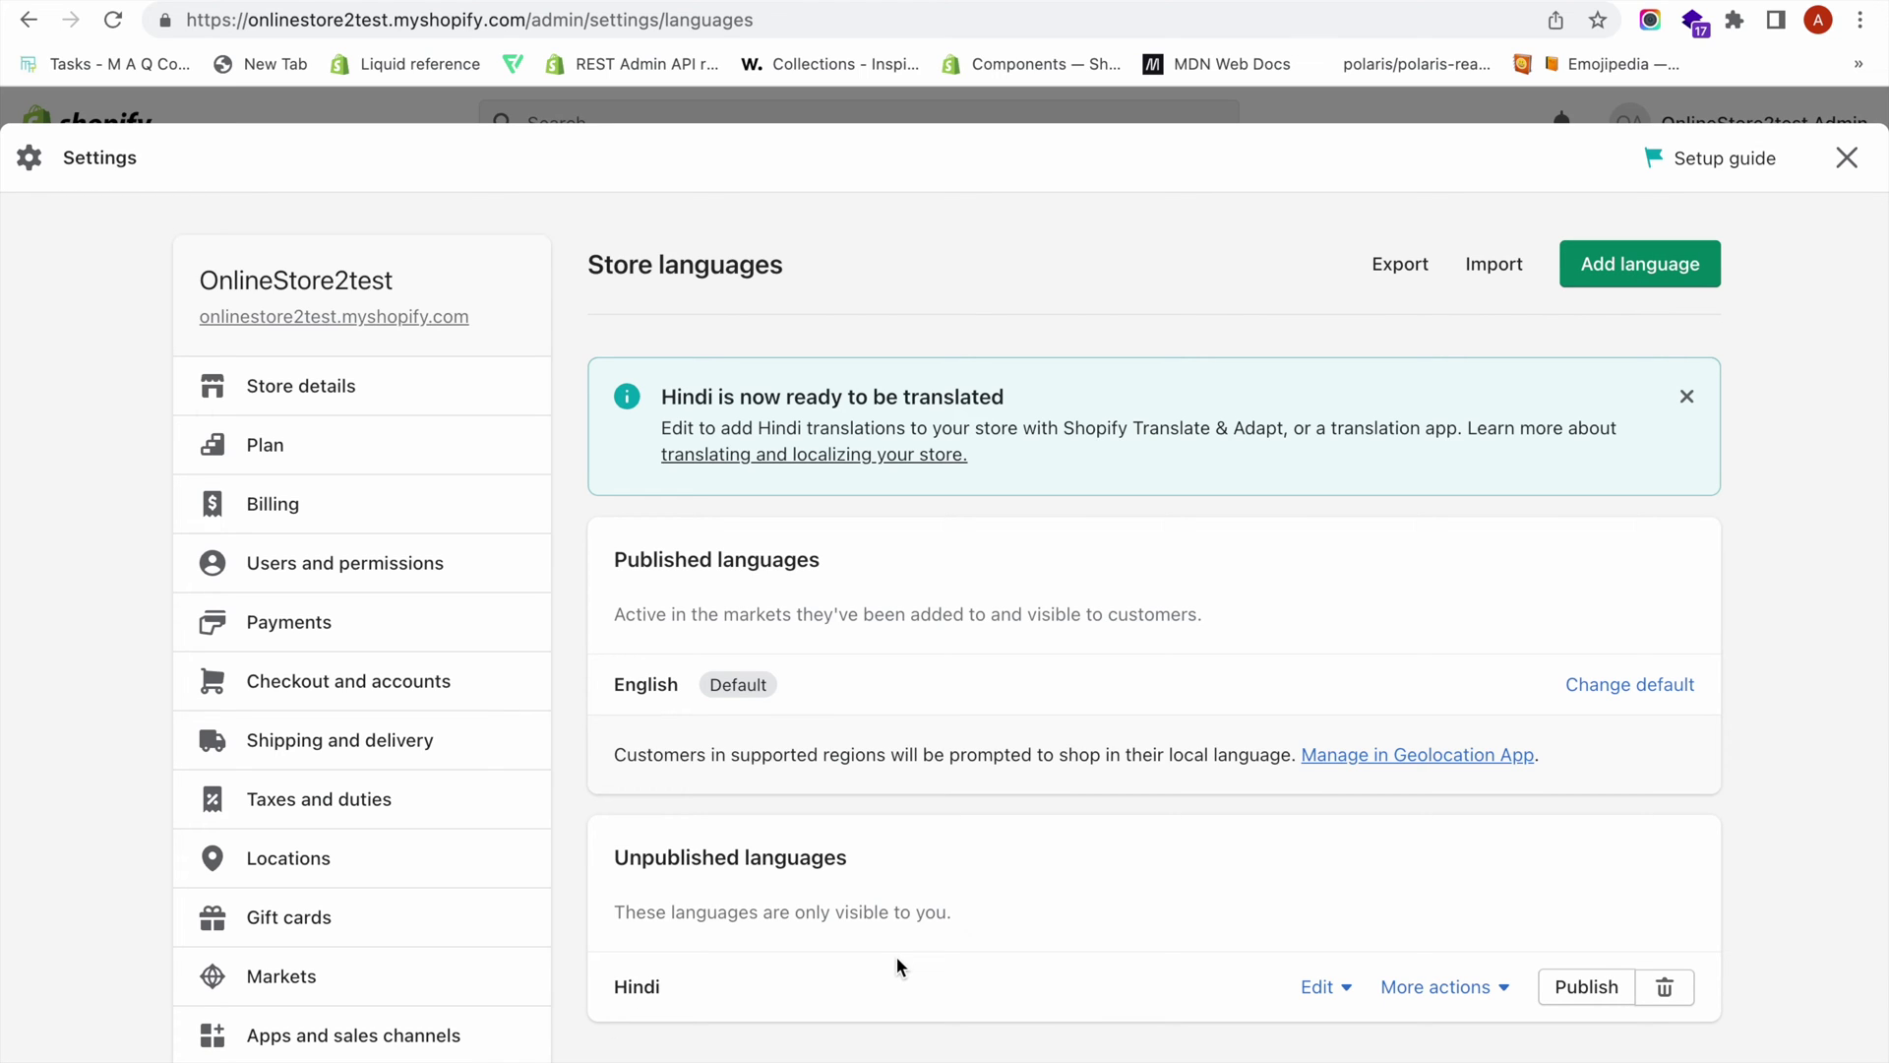
- Publish Hindi in the store languages and return to the Translate & Adapt app
click(1569, 996)
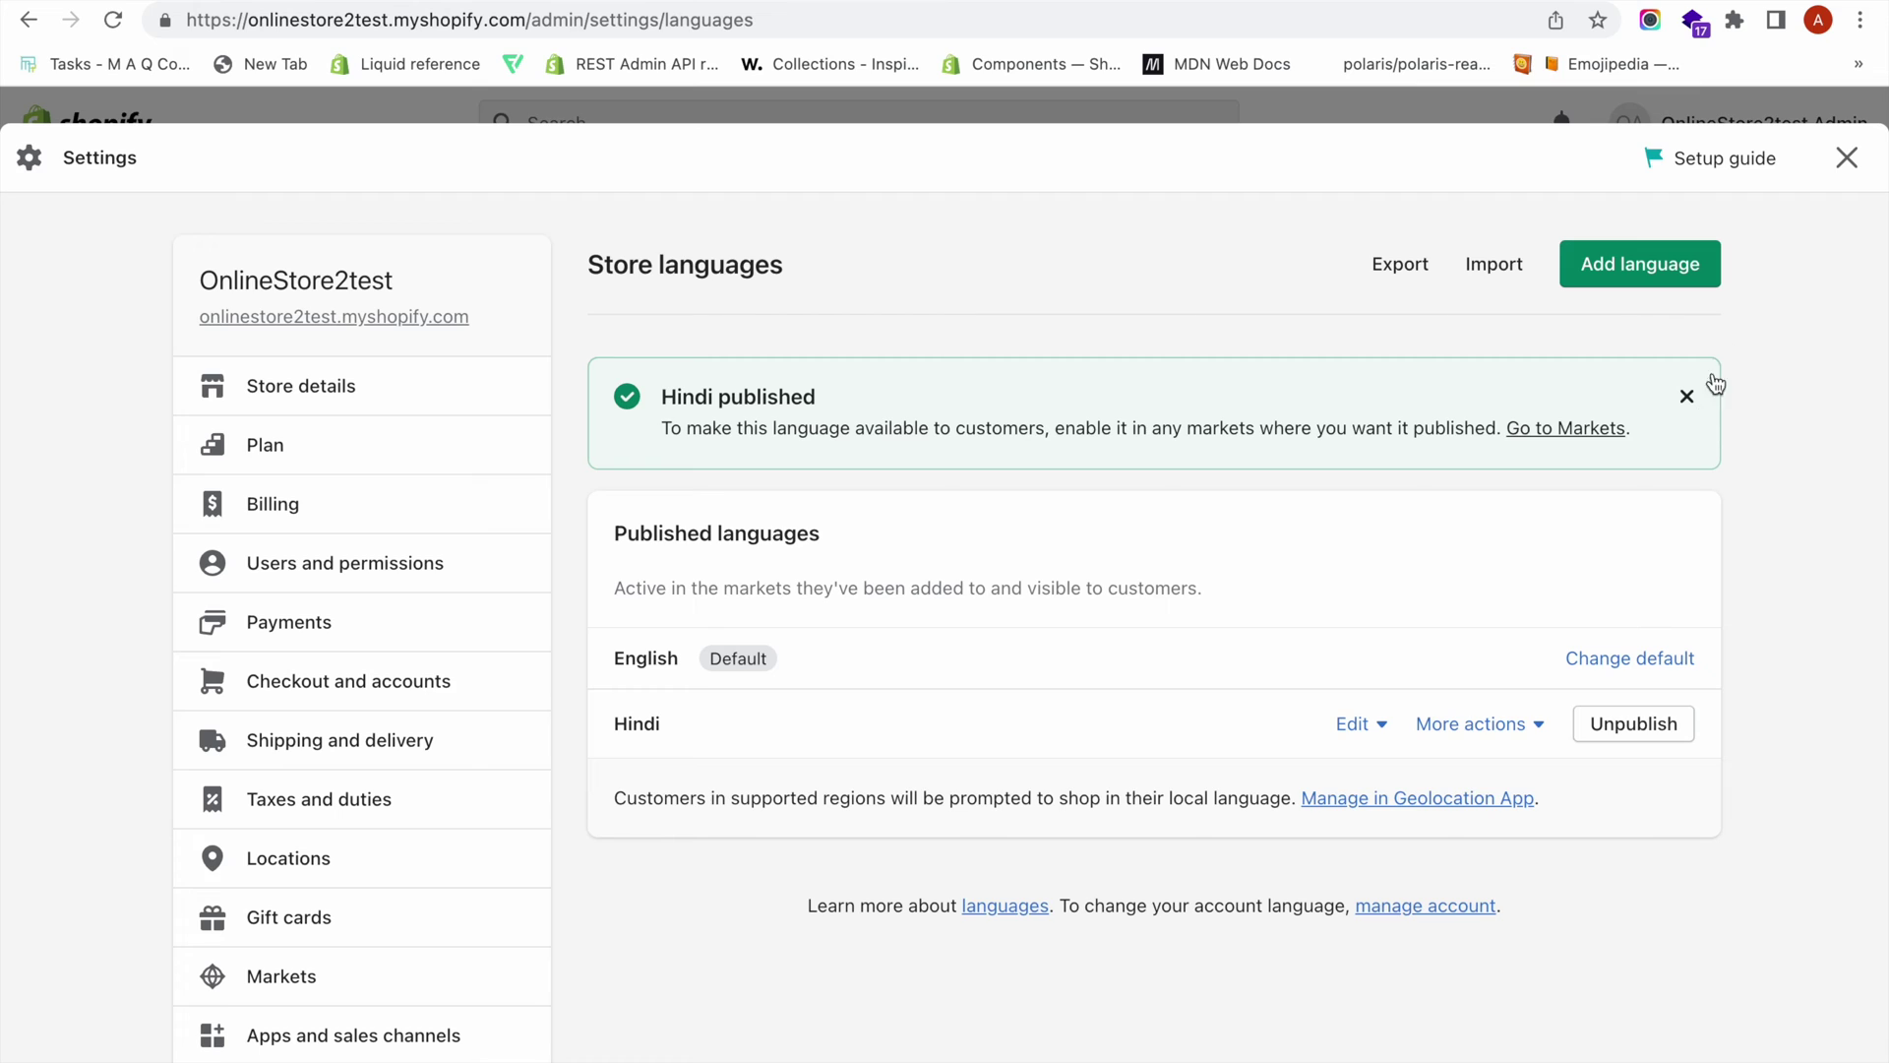
click(1843, 159)
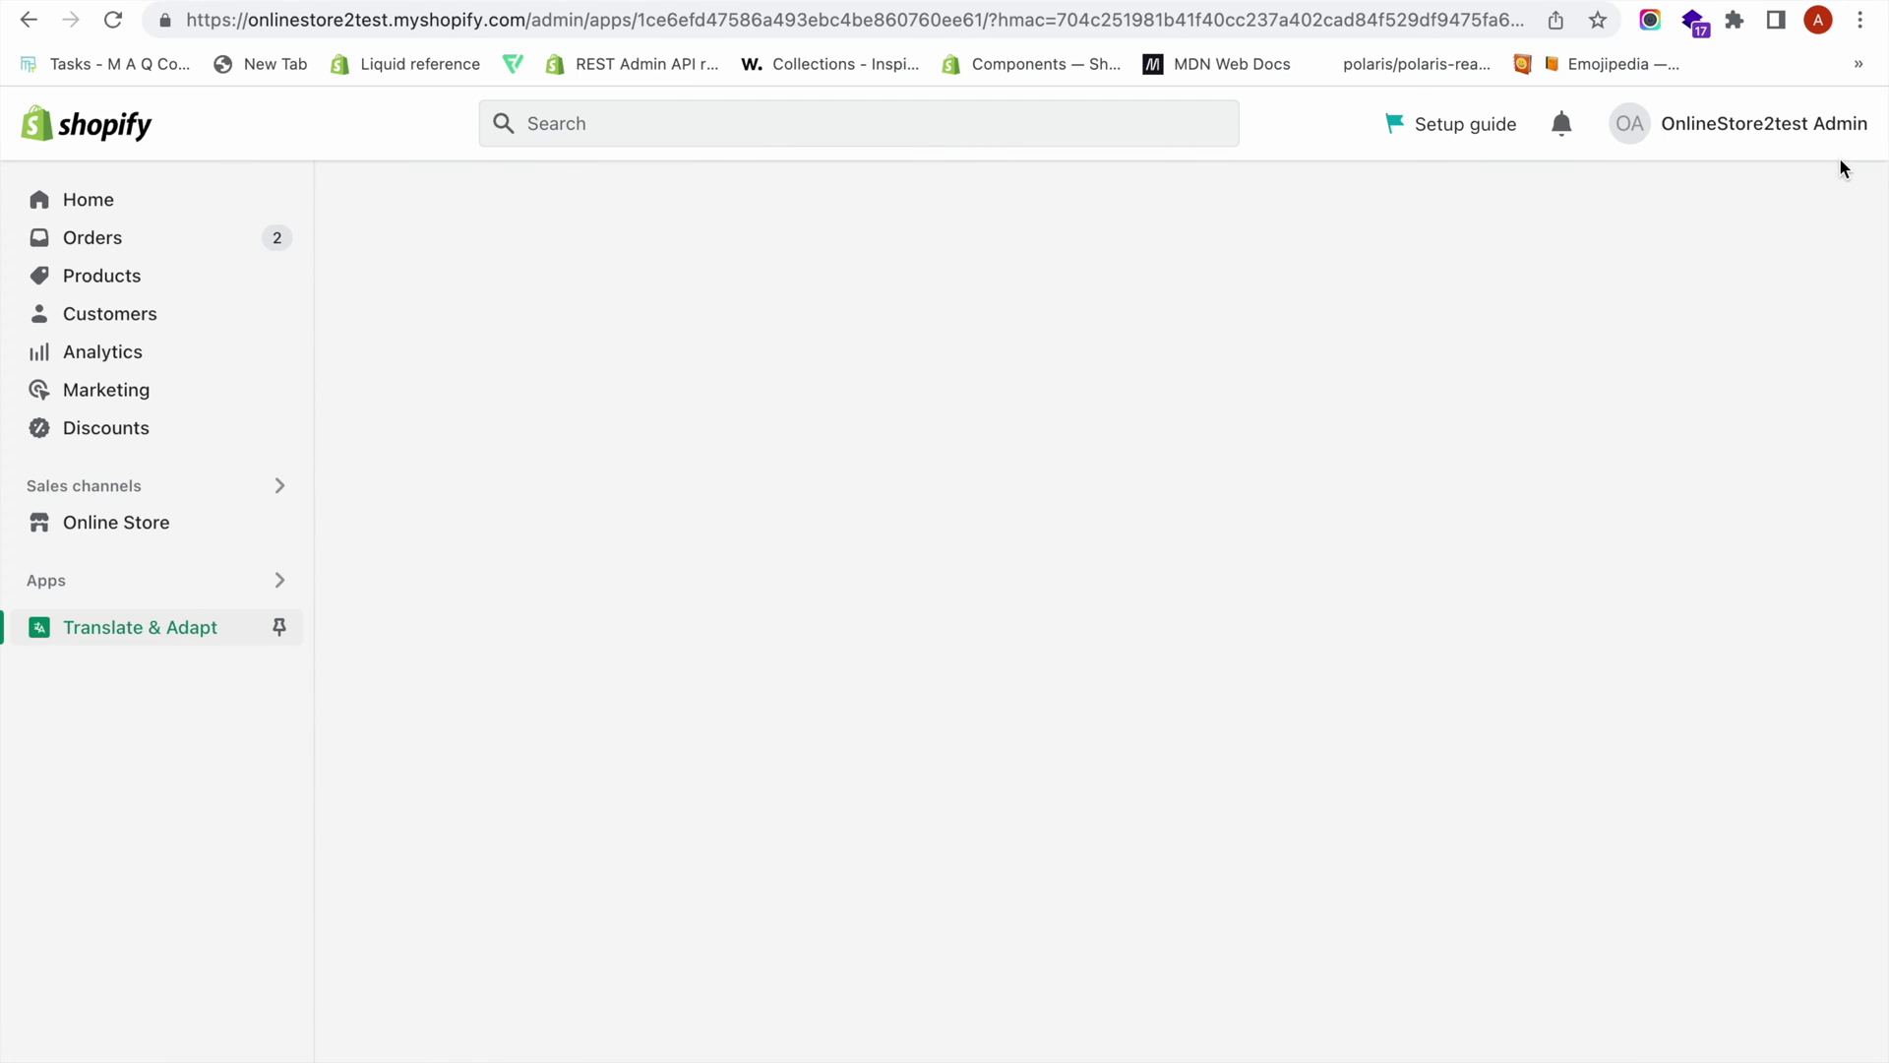
click(120, 633)
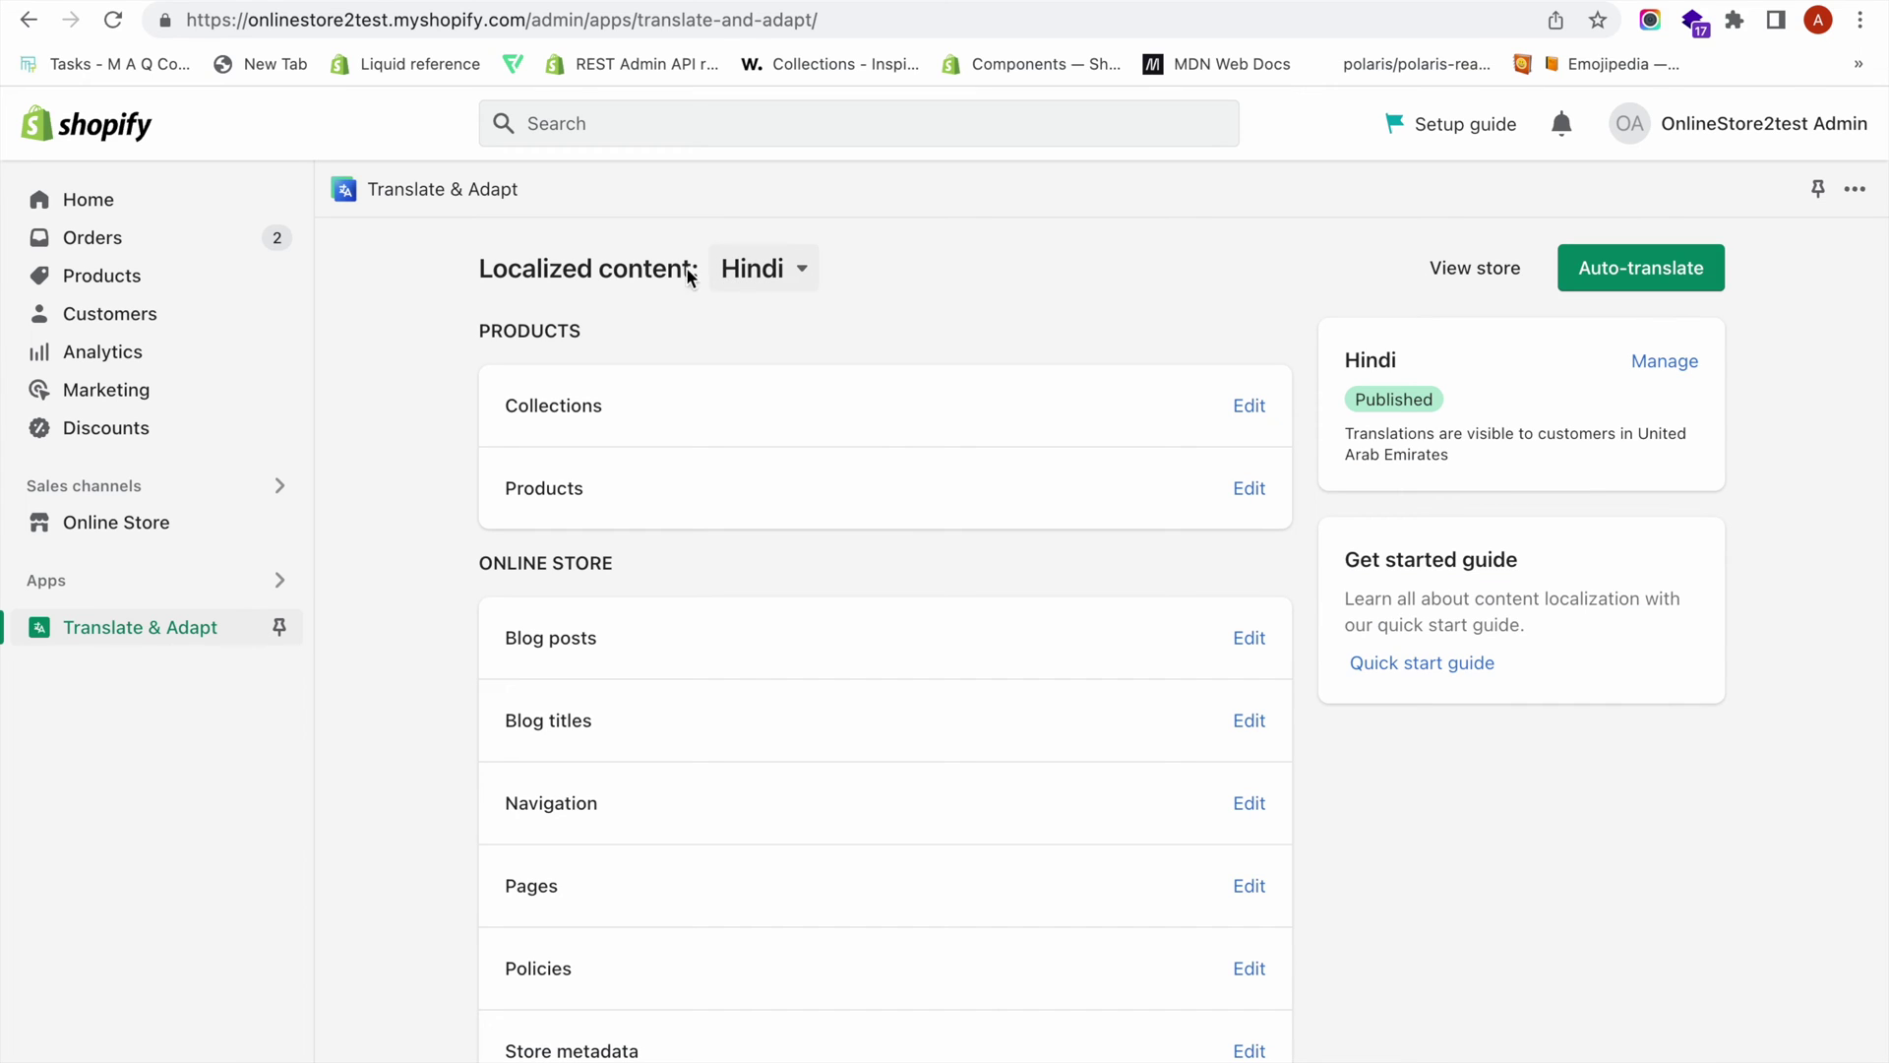
- Switch the localized content language to English and back to Hindi
click(754, 274)
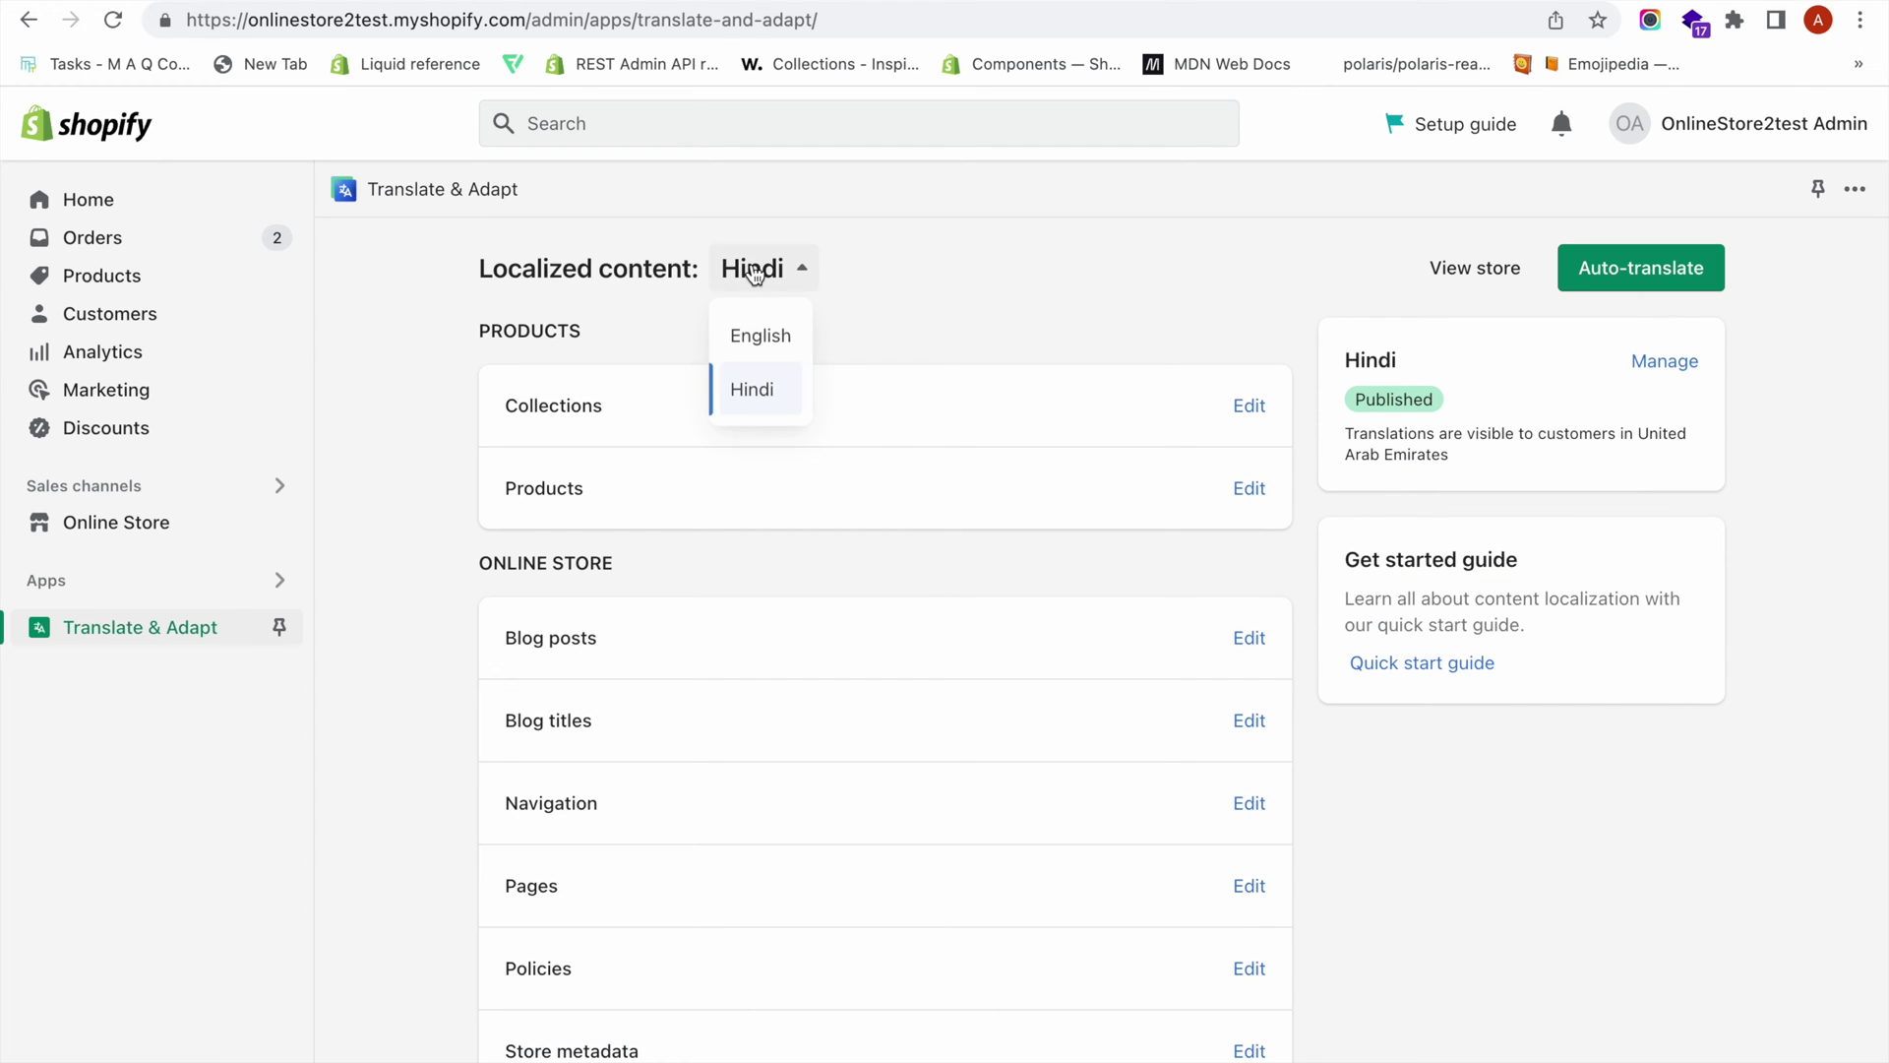
click(748, 341)
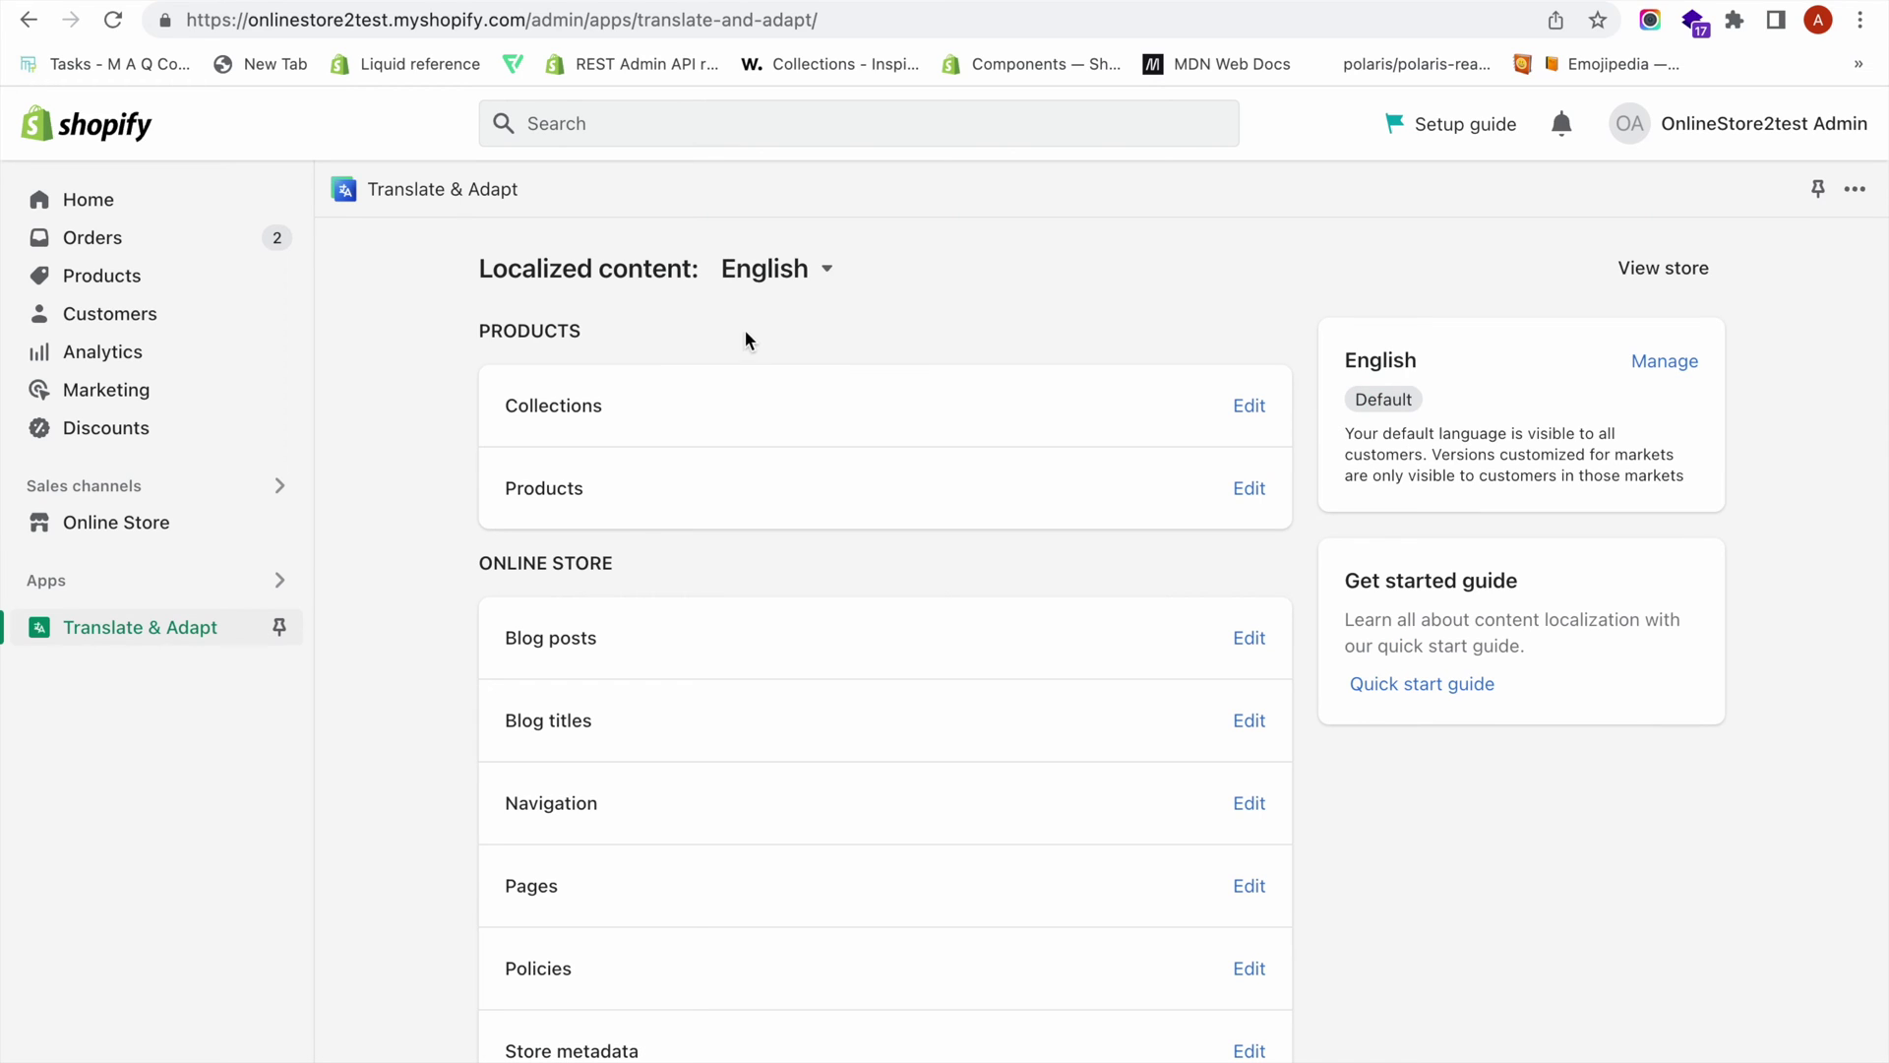
click(766, 268)
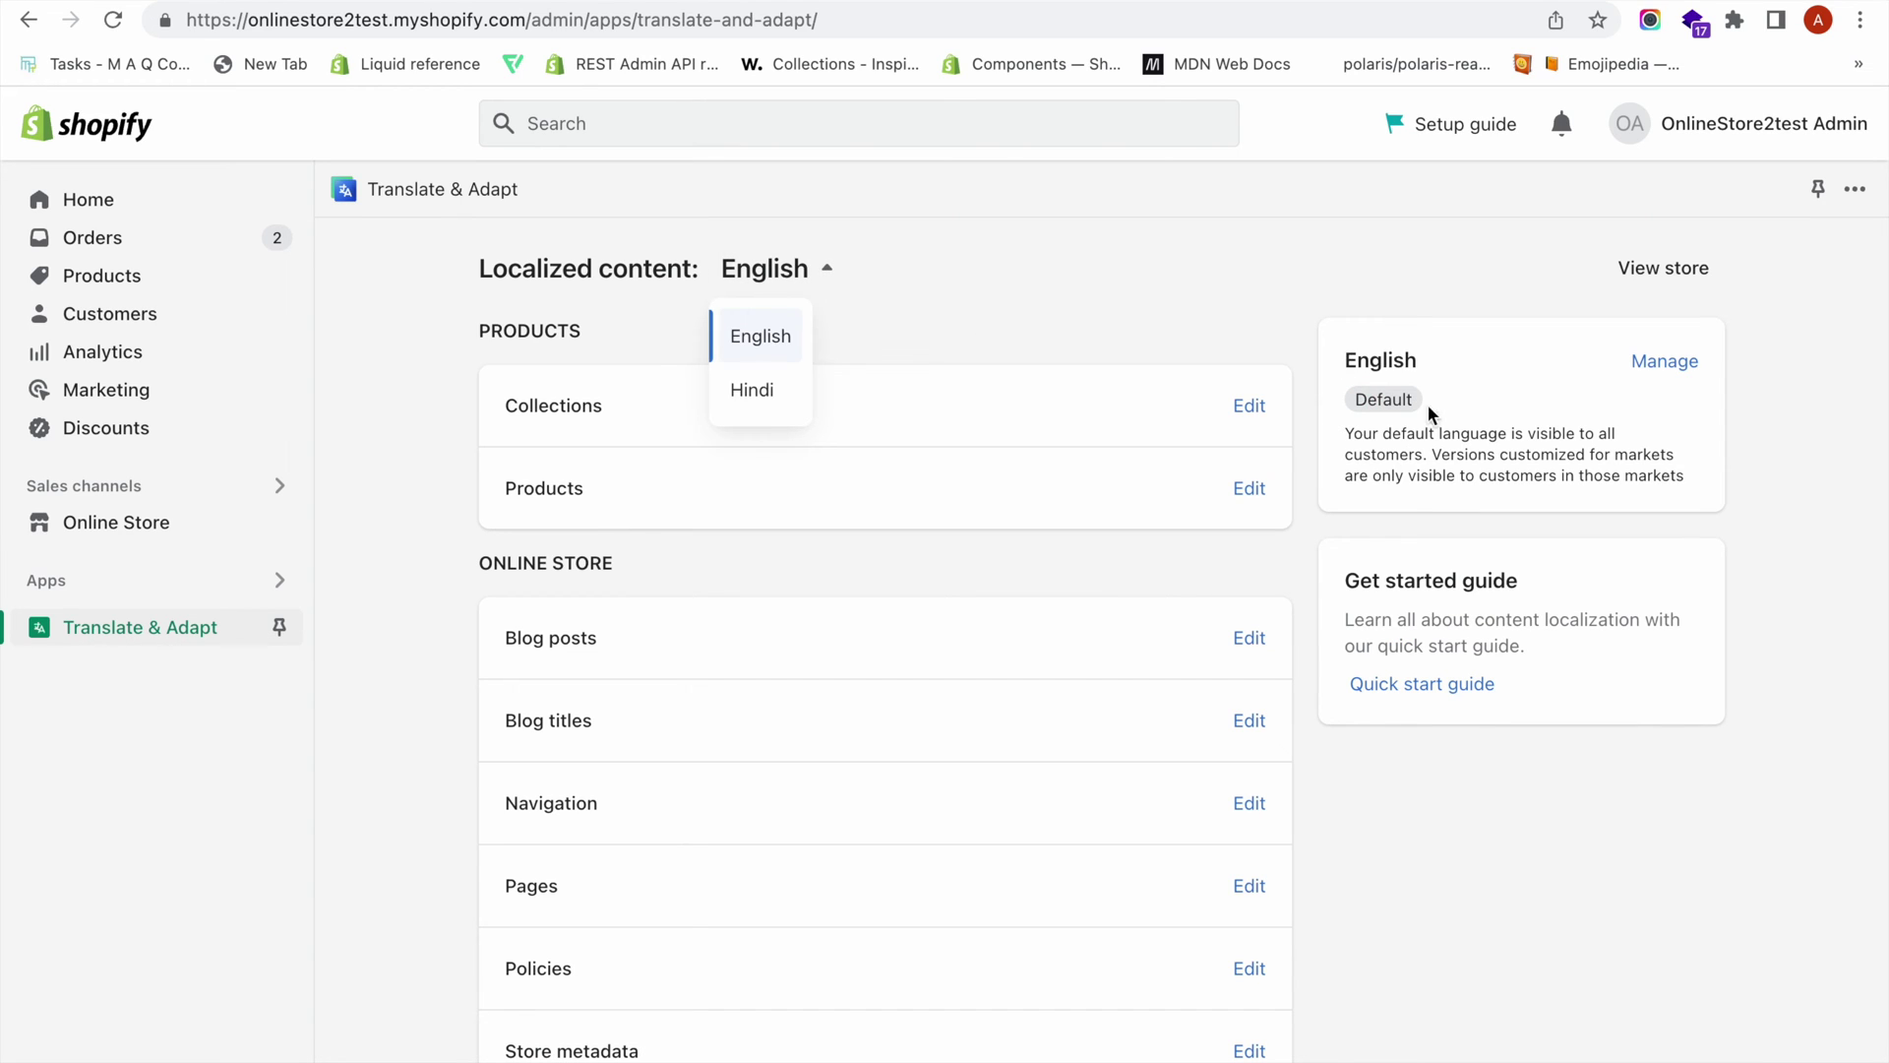
click(771, 380)
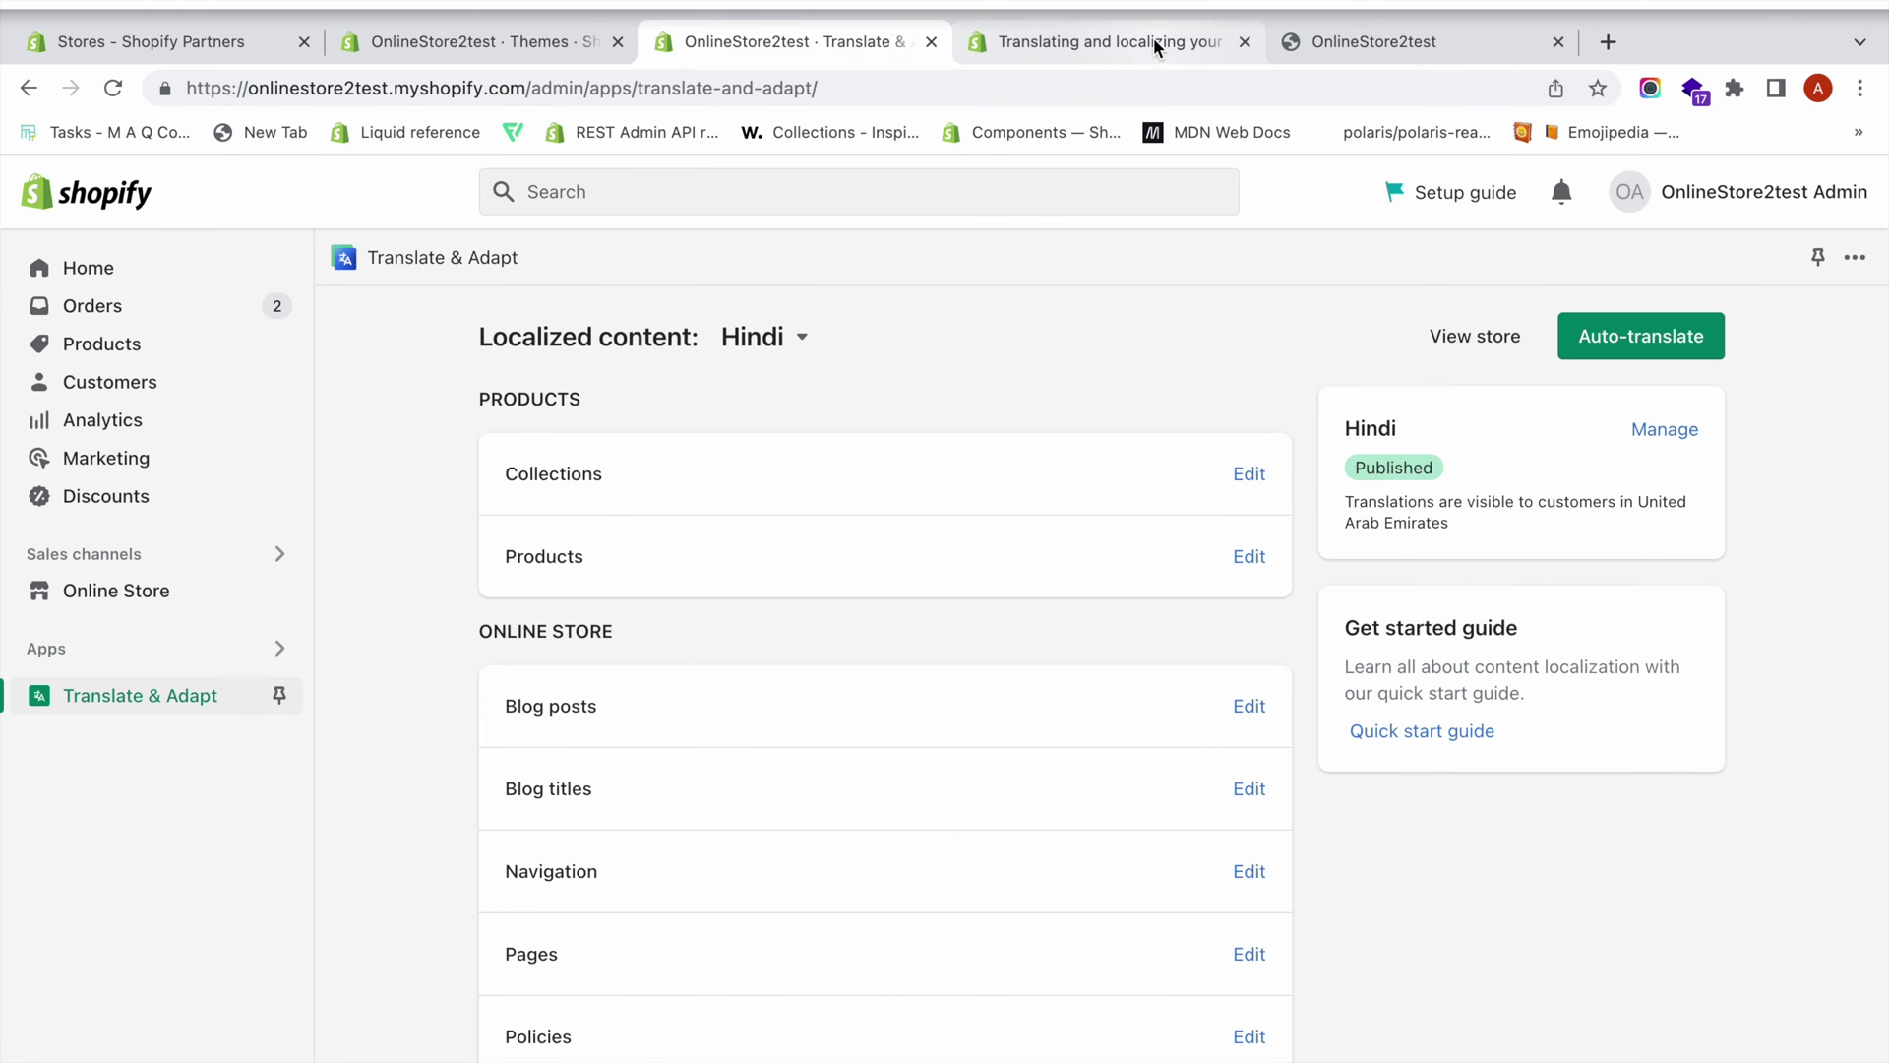
- Auto-translate the store content into Hindi
click(1154, 41)
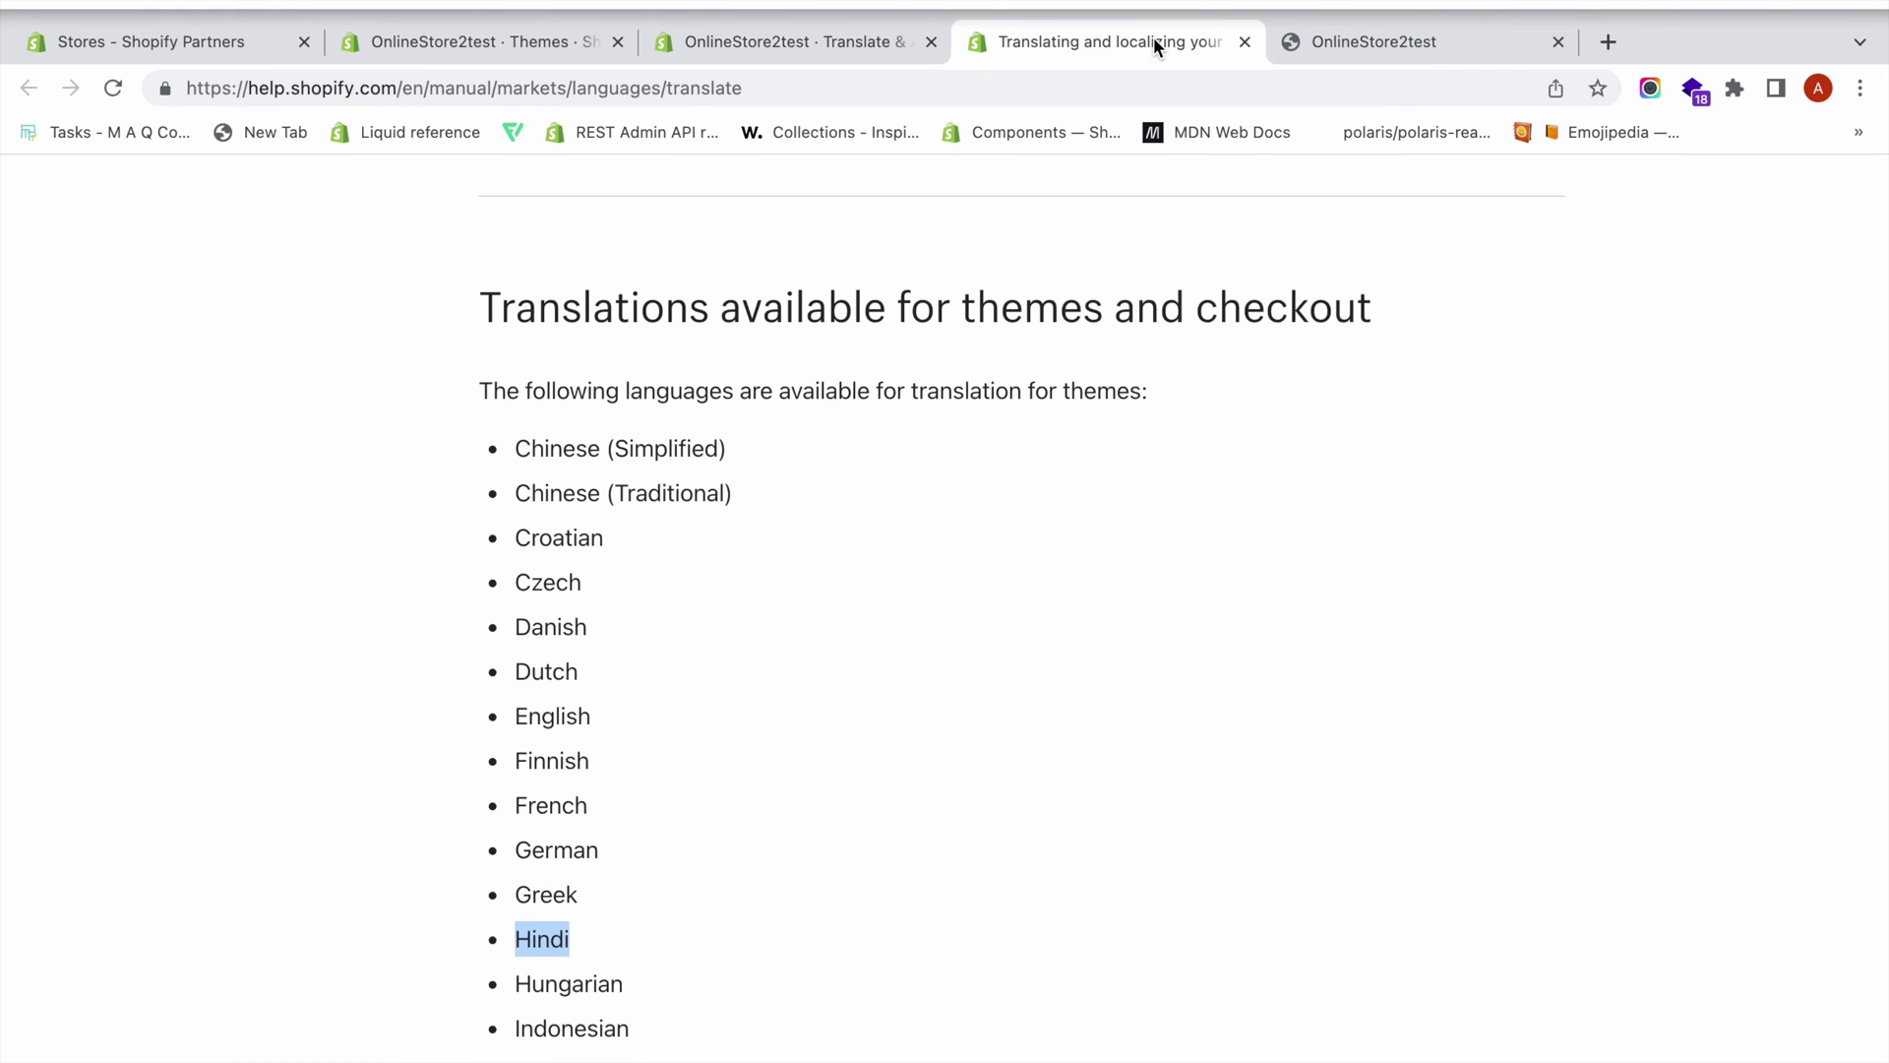
click(836, 43)
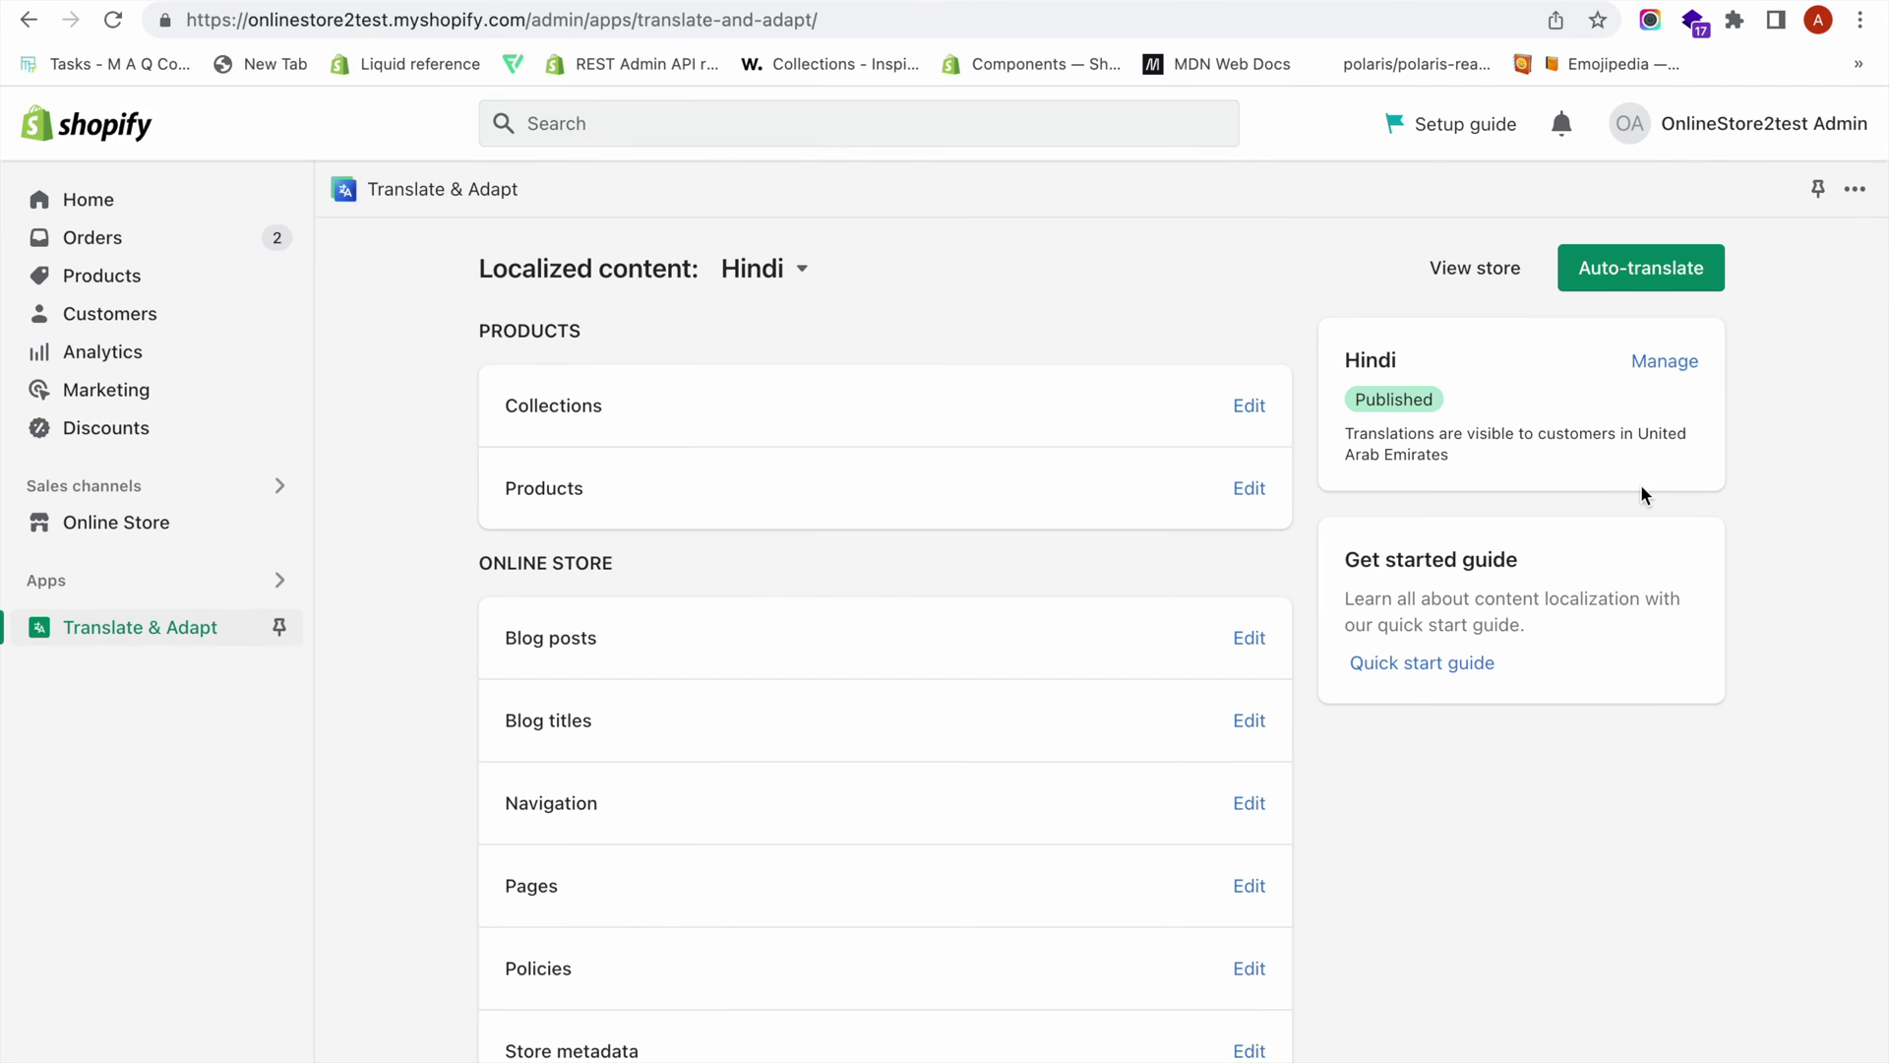
click(1665, 276)
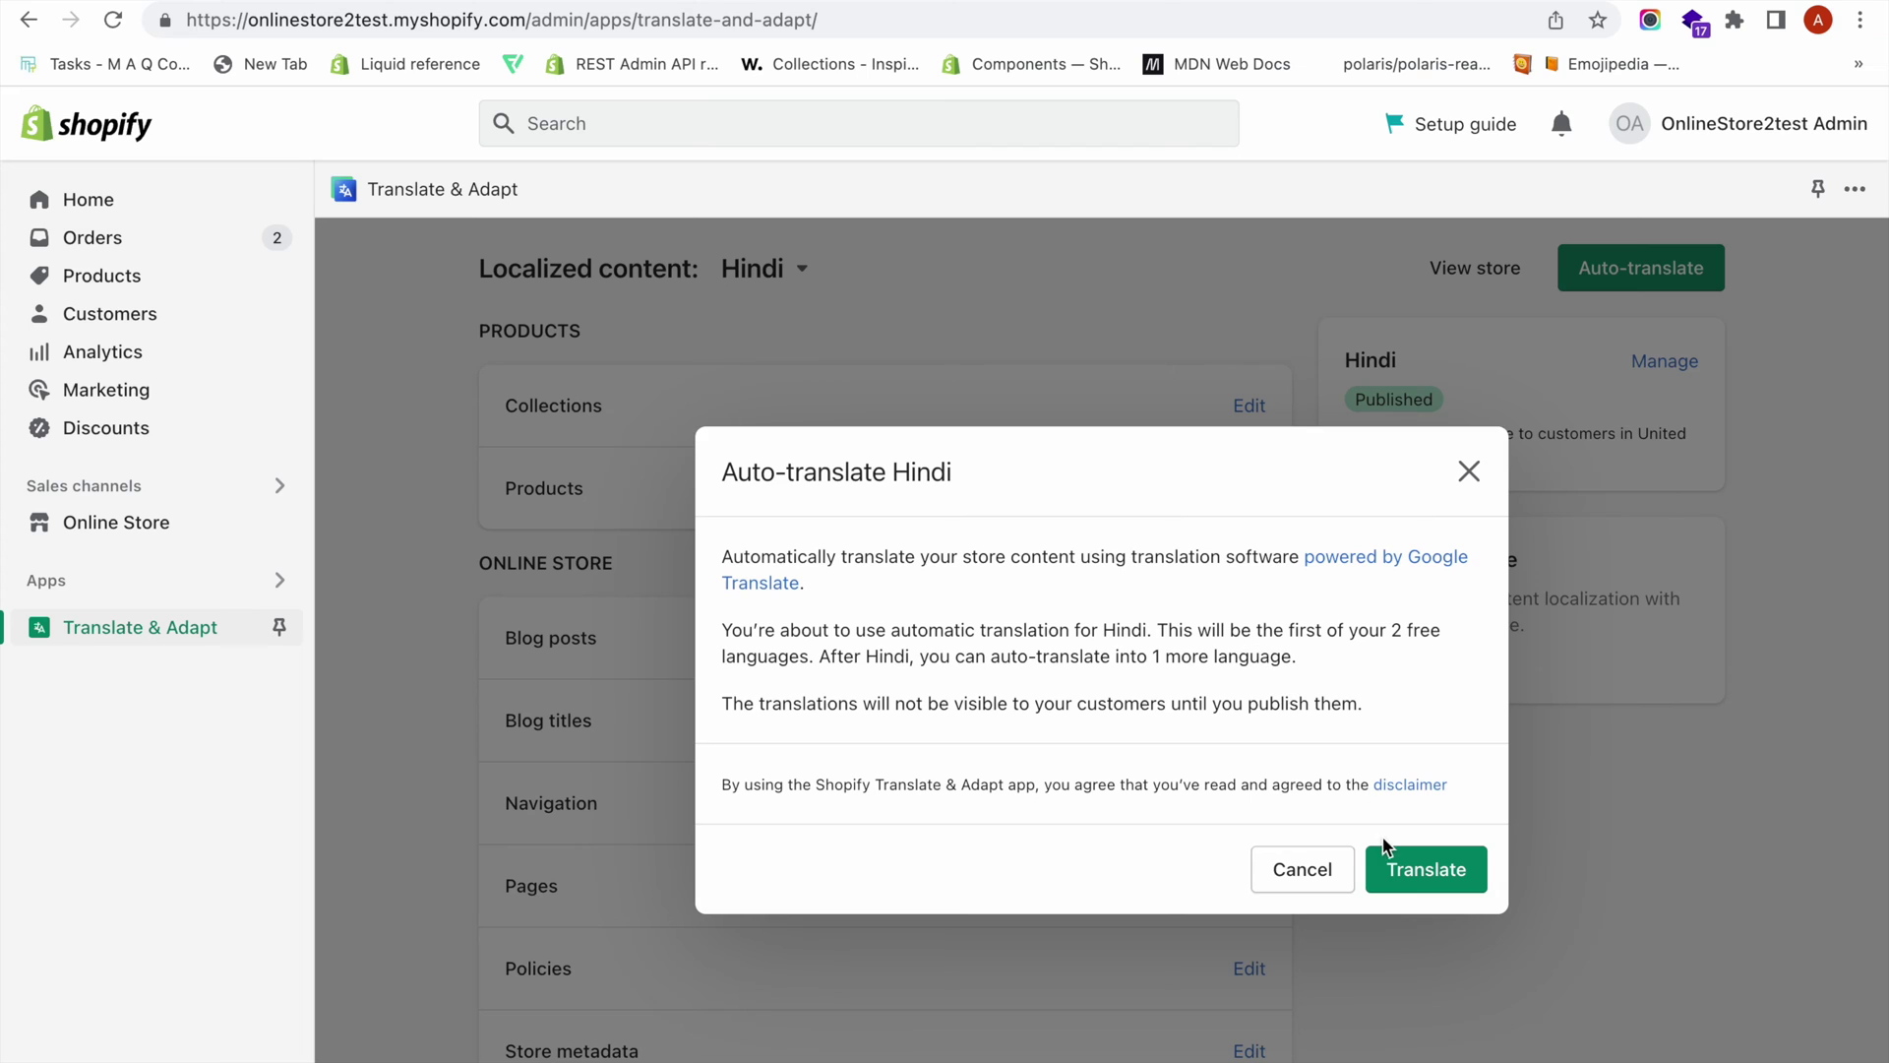
click(1409, 867)
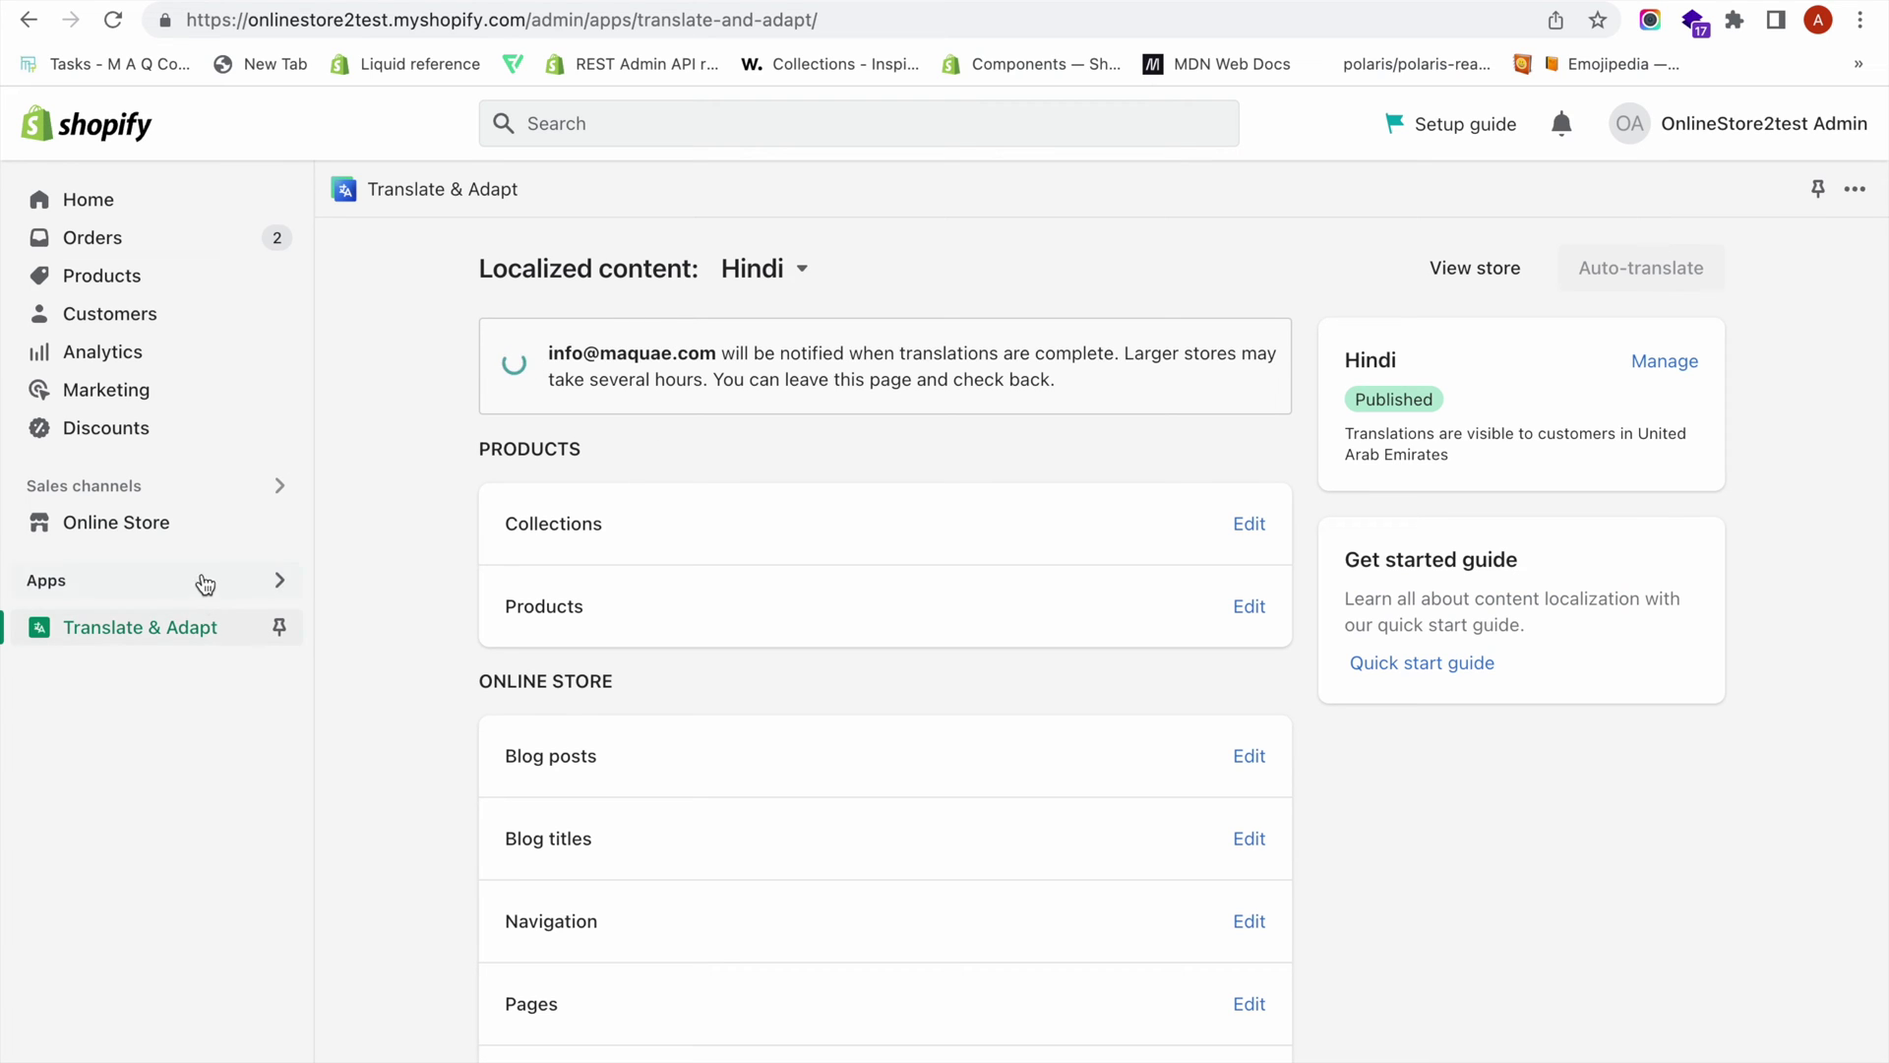
- Open the Languages page in the store settings
click(89, 1053)
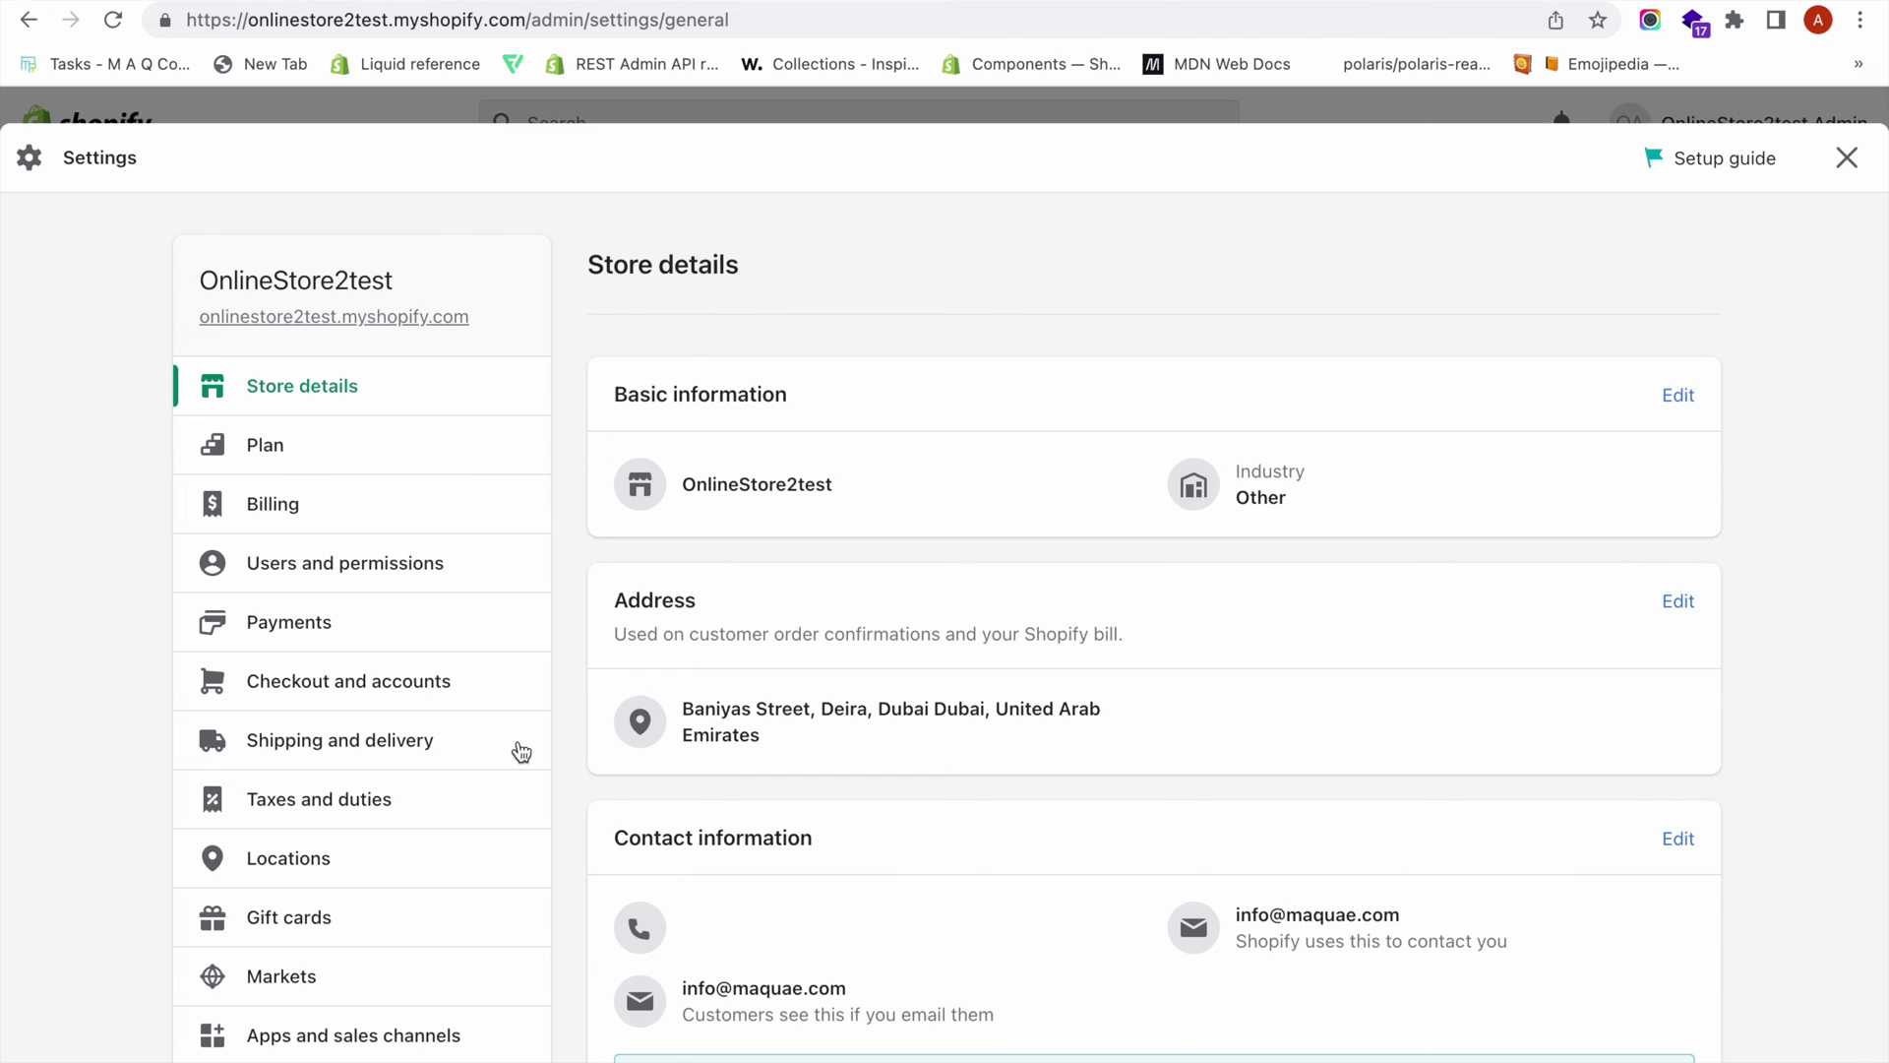
scroll(468, 951, down, 5)
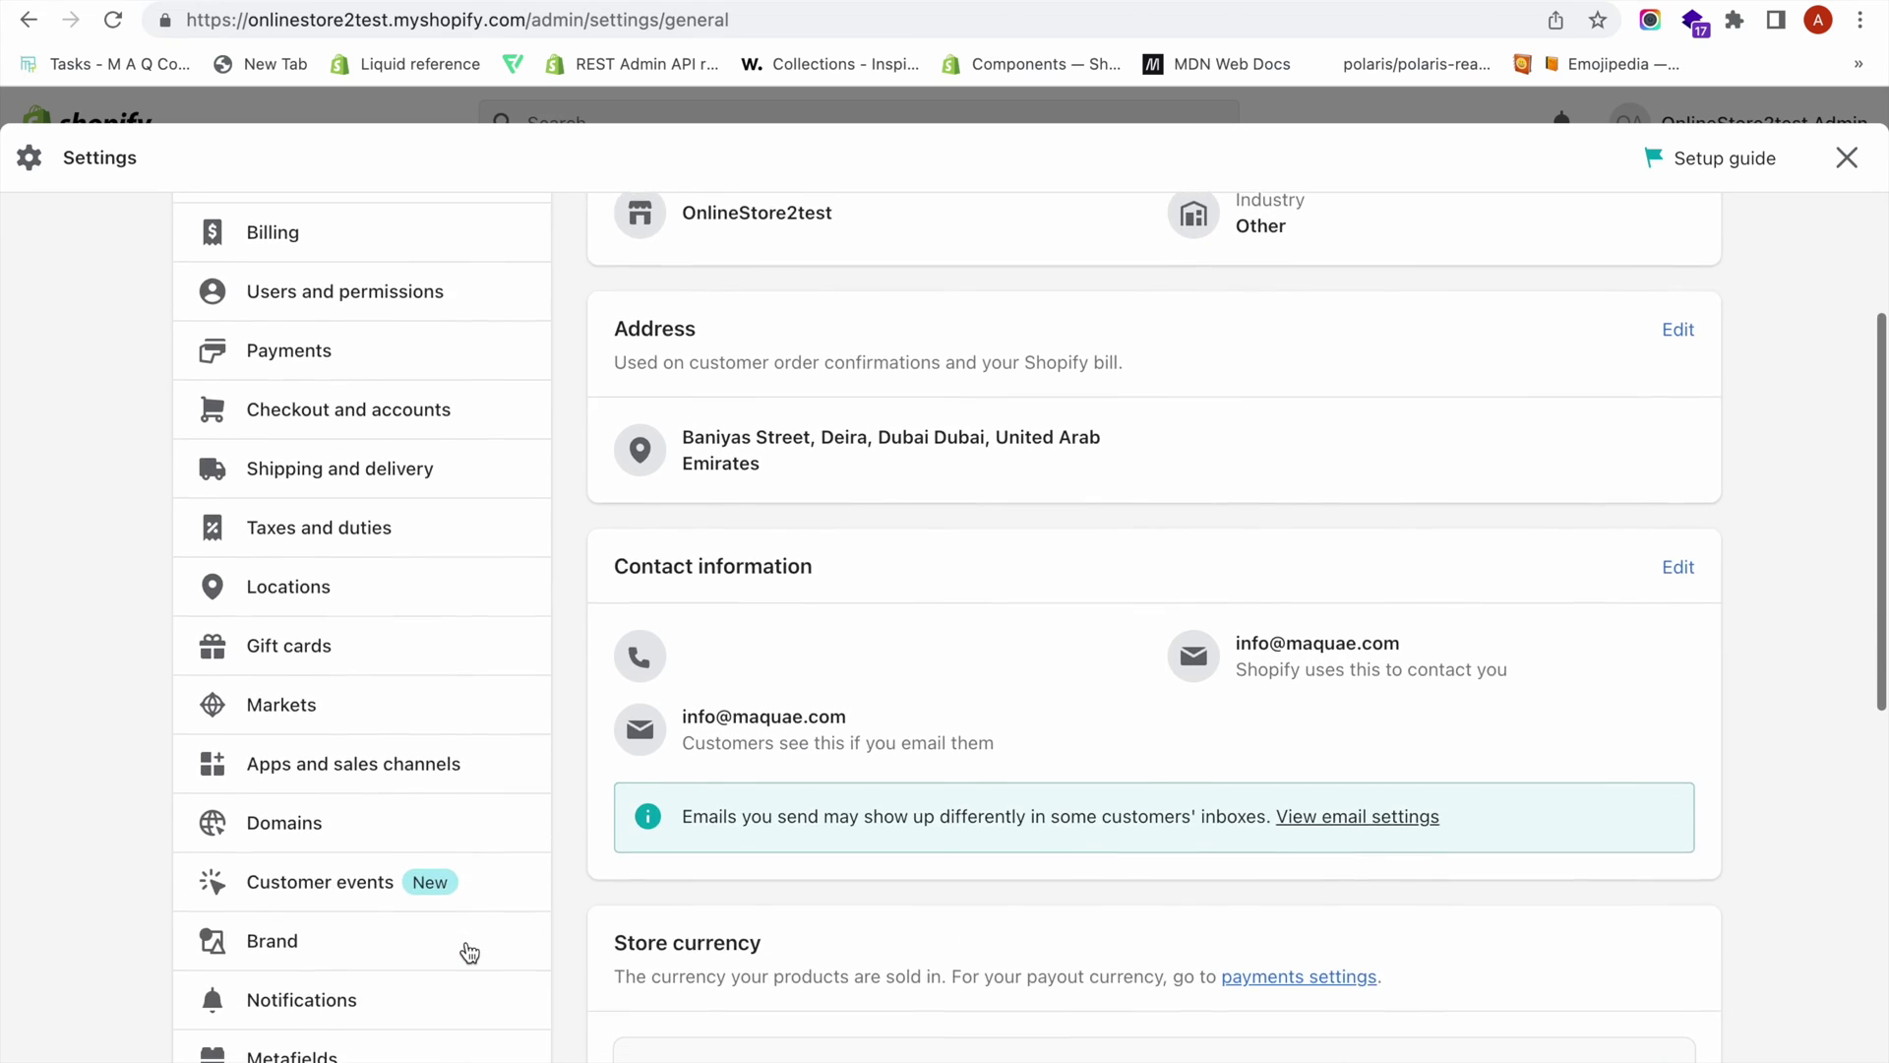
scroll(470, 952, down, 2)
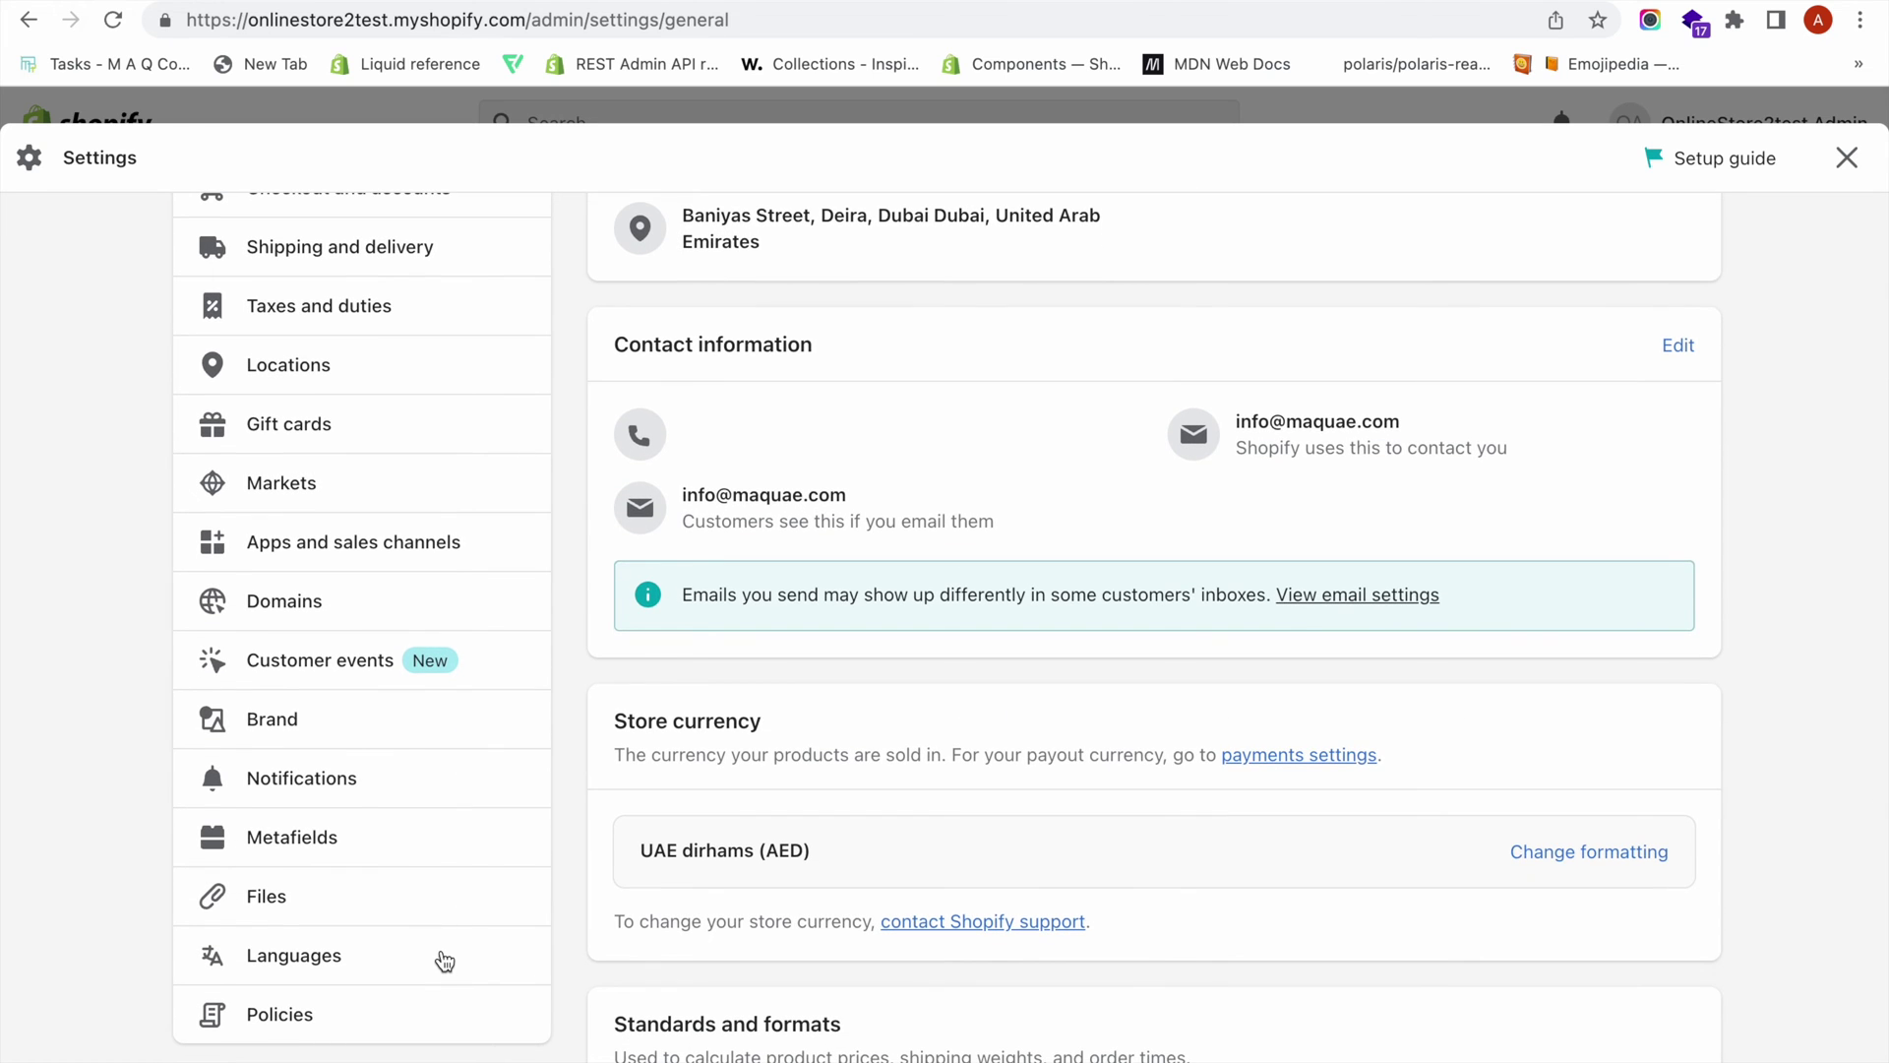
click(444, 959)
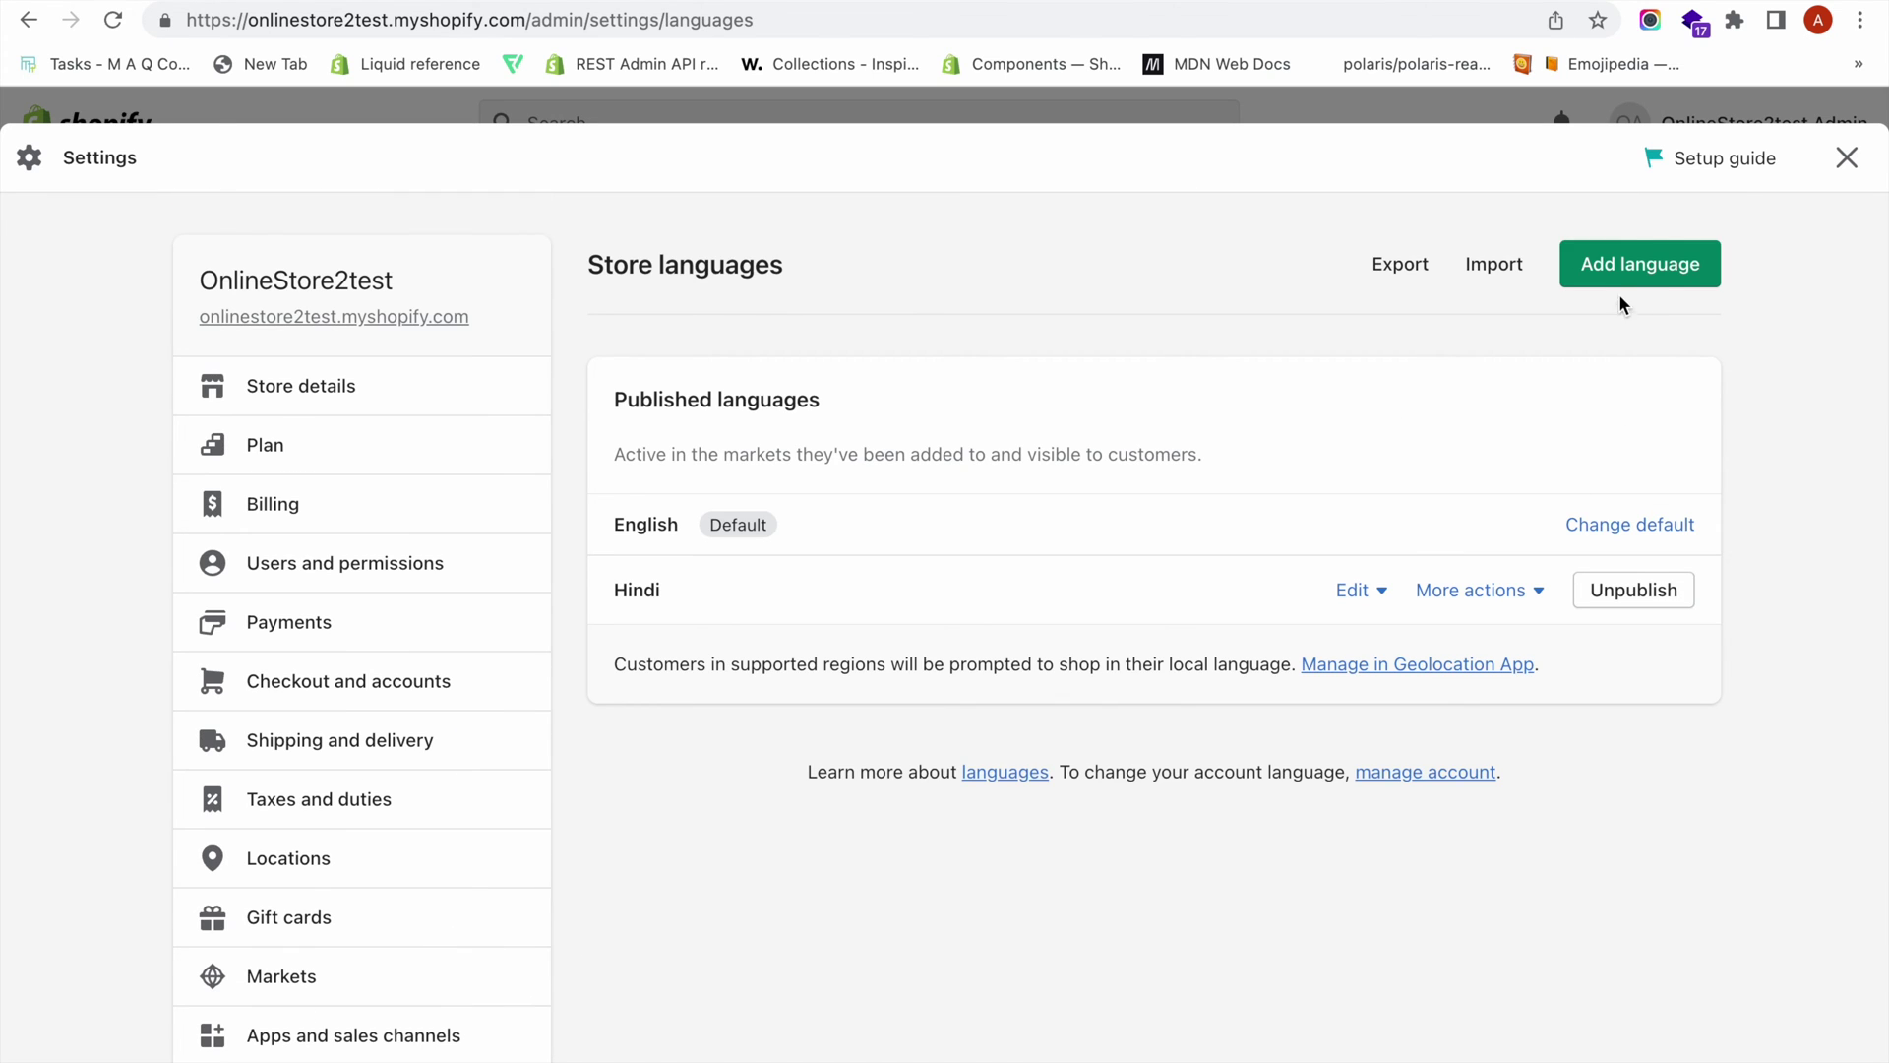
- Add Arabic as a store language for the United Arab Emirates and Saudi Arabia markets and publish it
click(1626, 279)
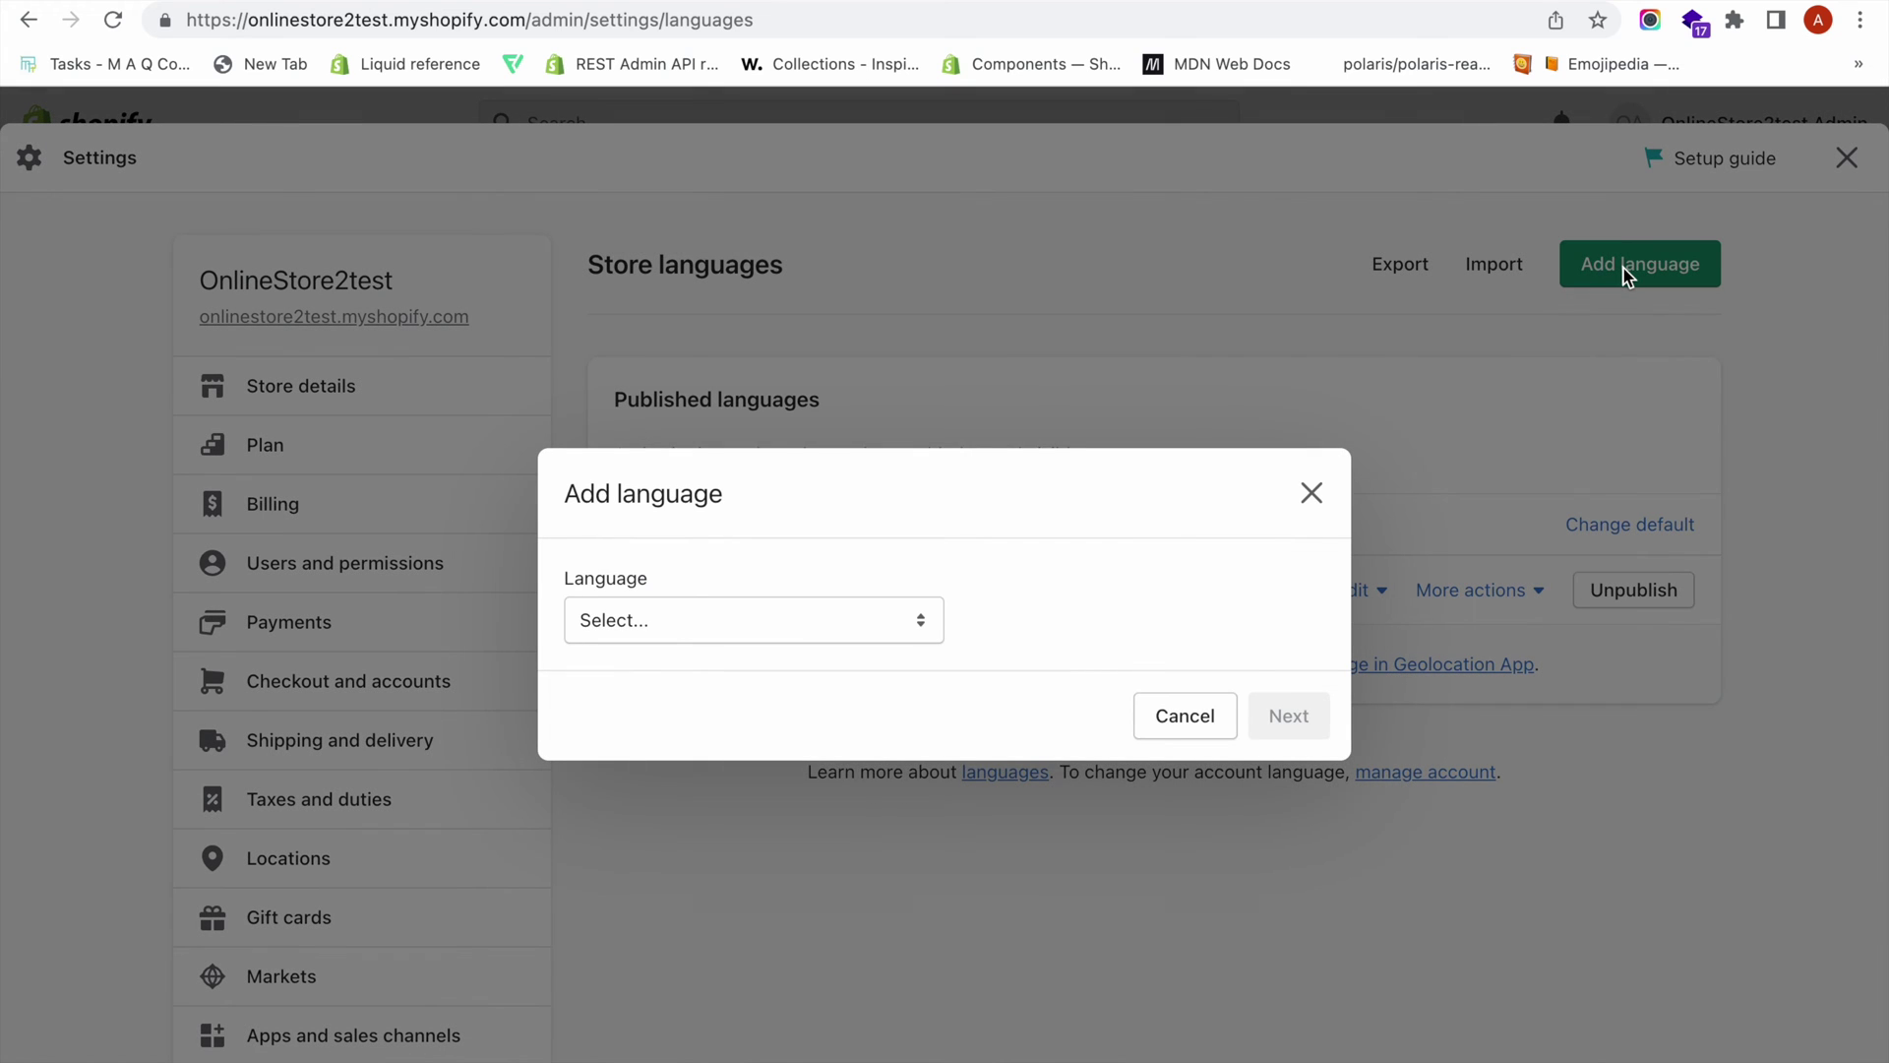
click(854, 637)
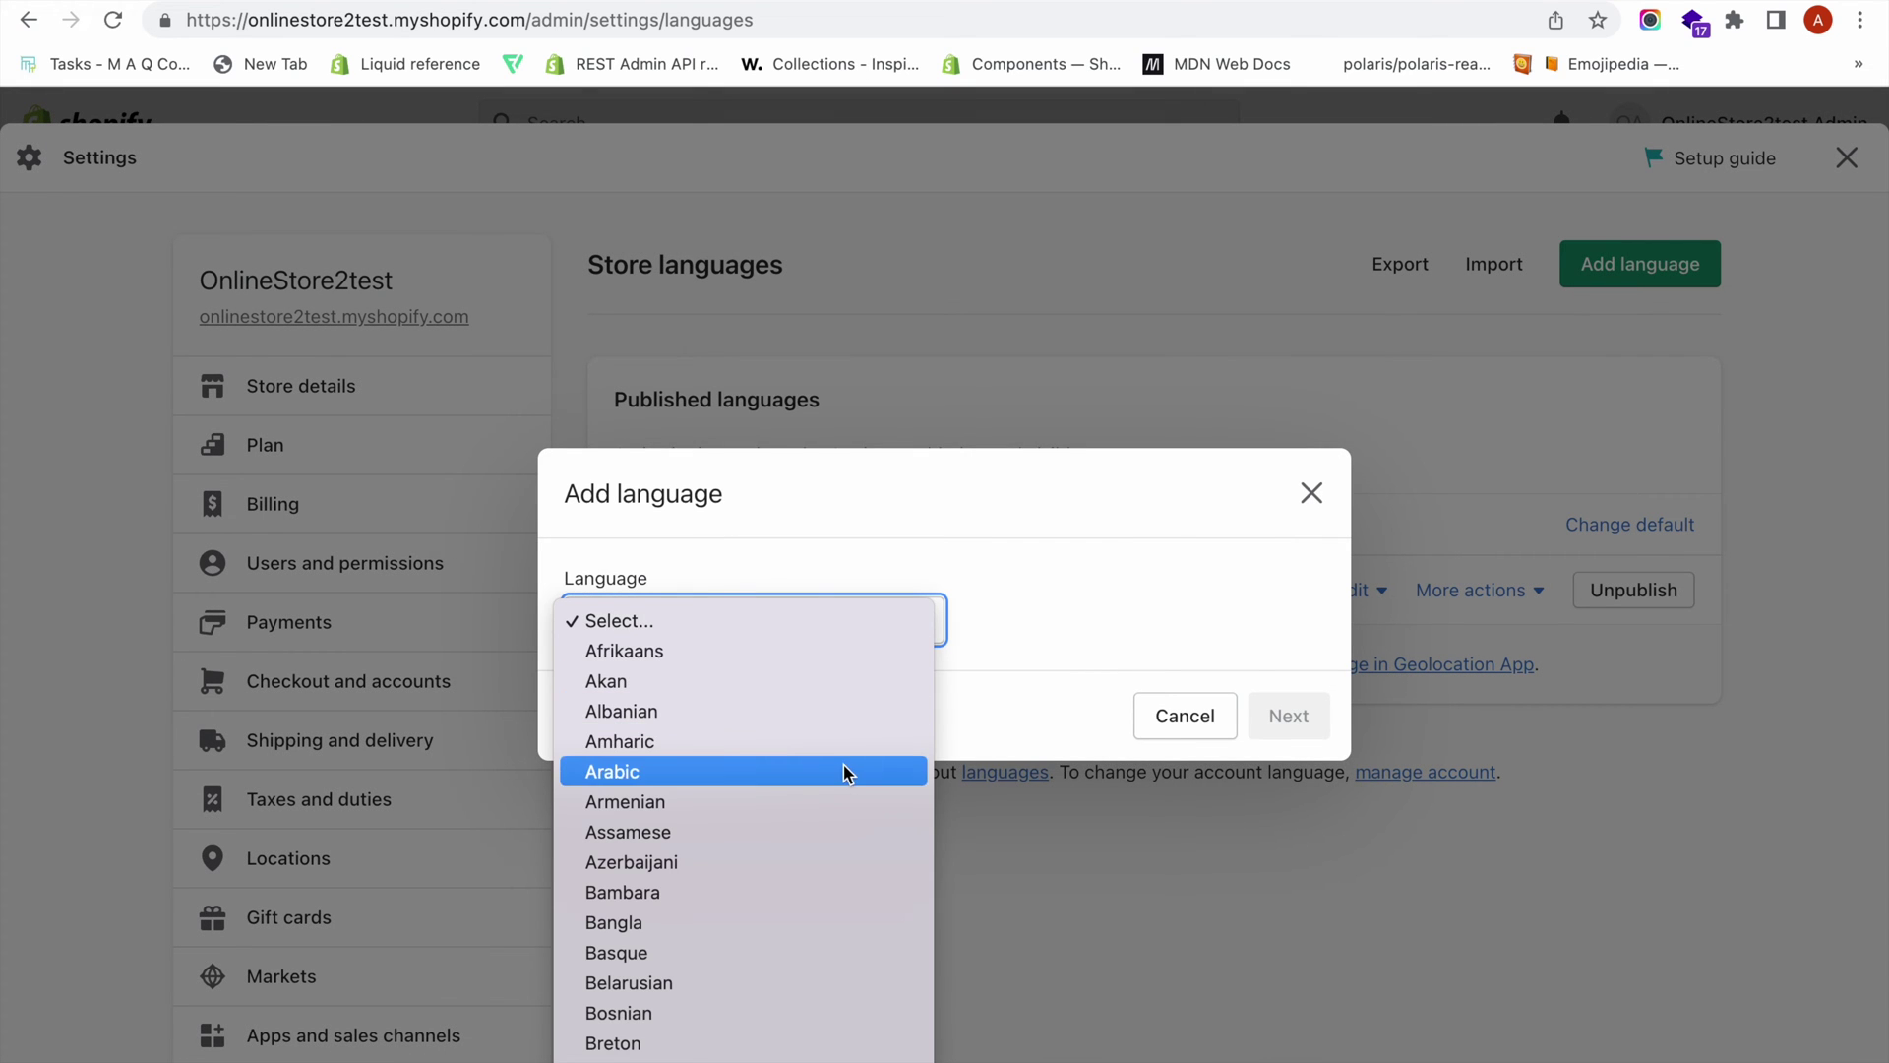
click(846, 772)
click(1299, 737)
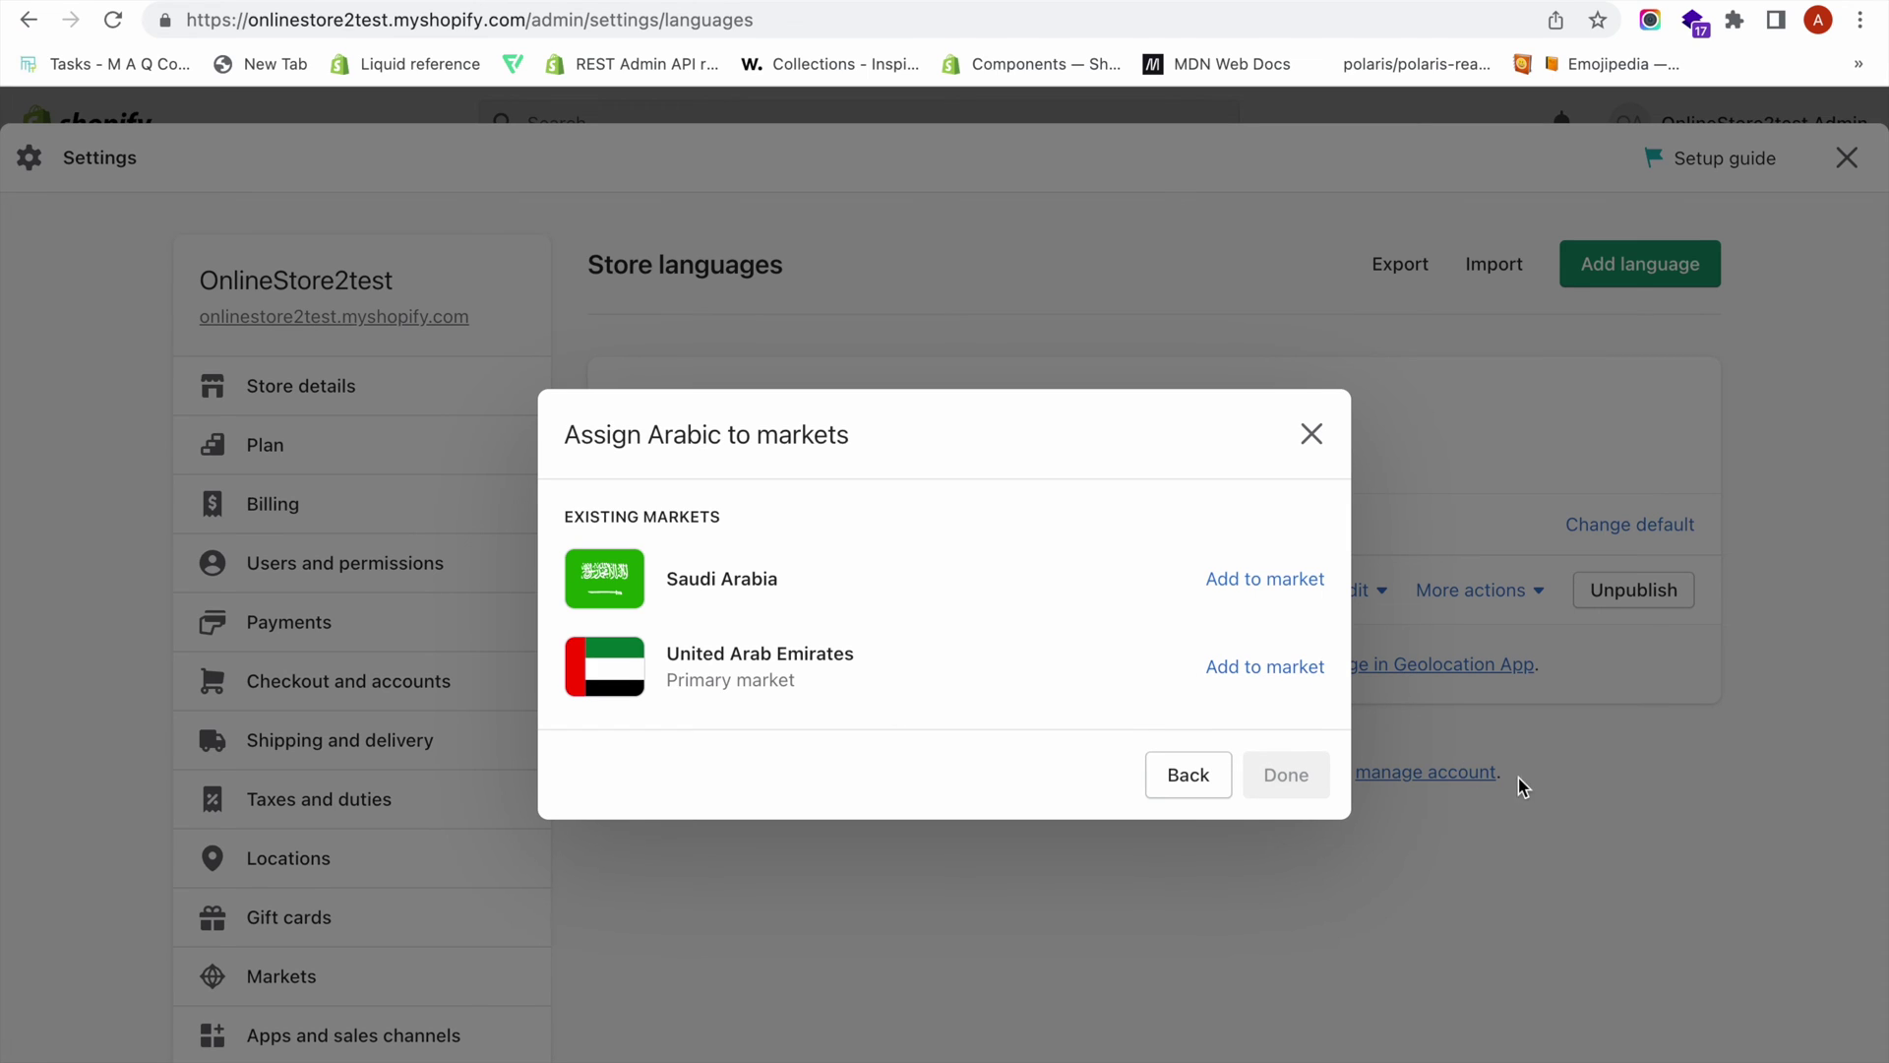
click(1264, 667)
click(1270, 582)
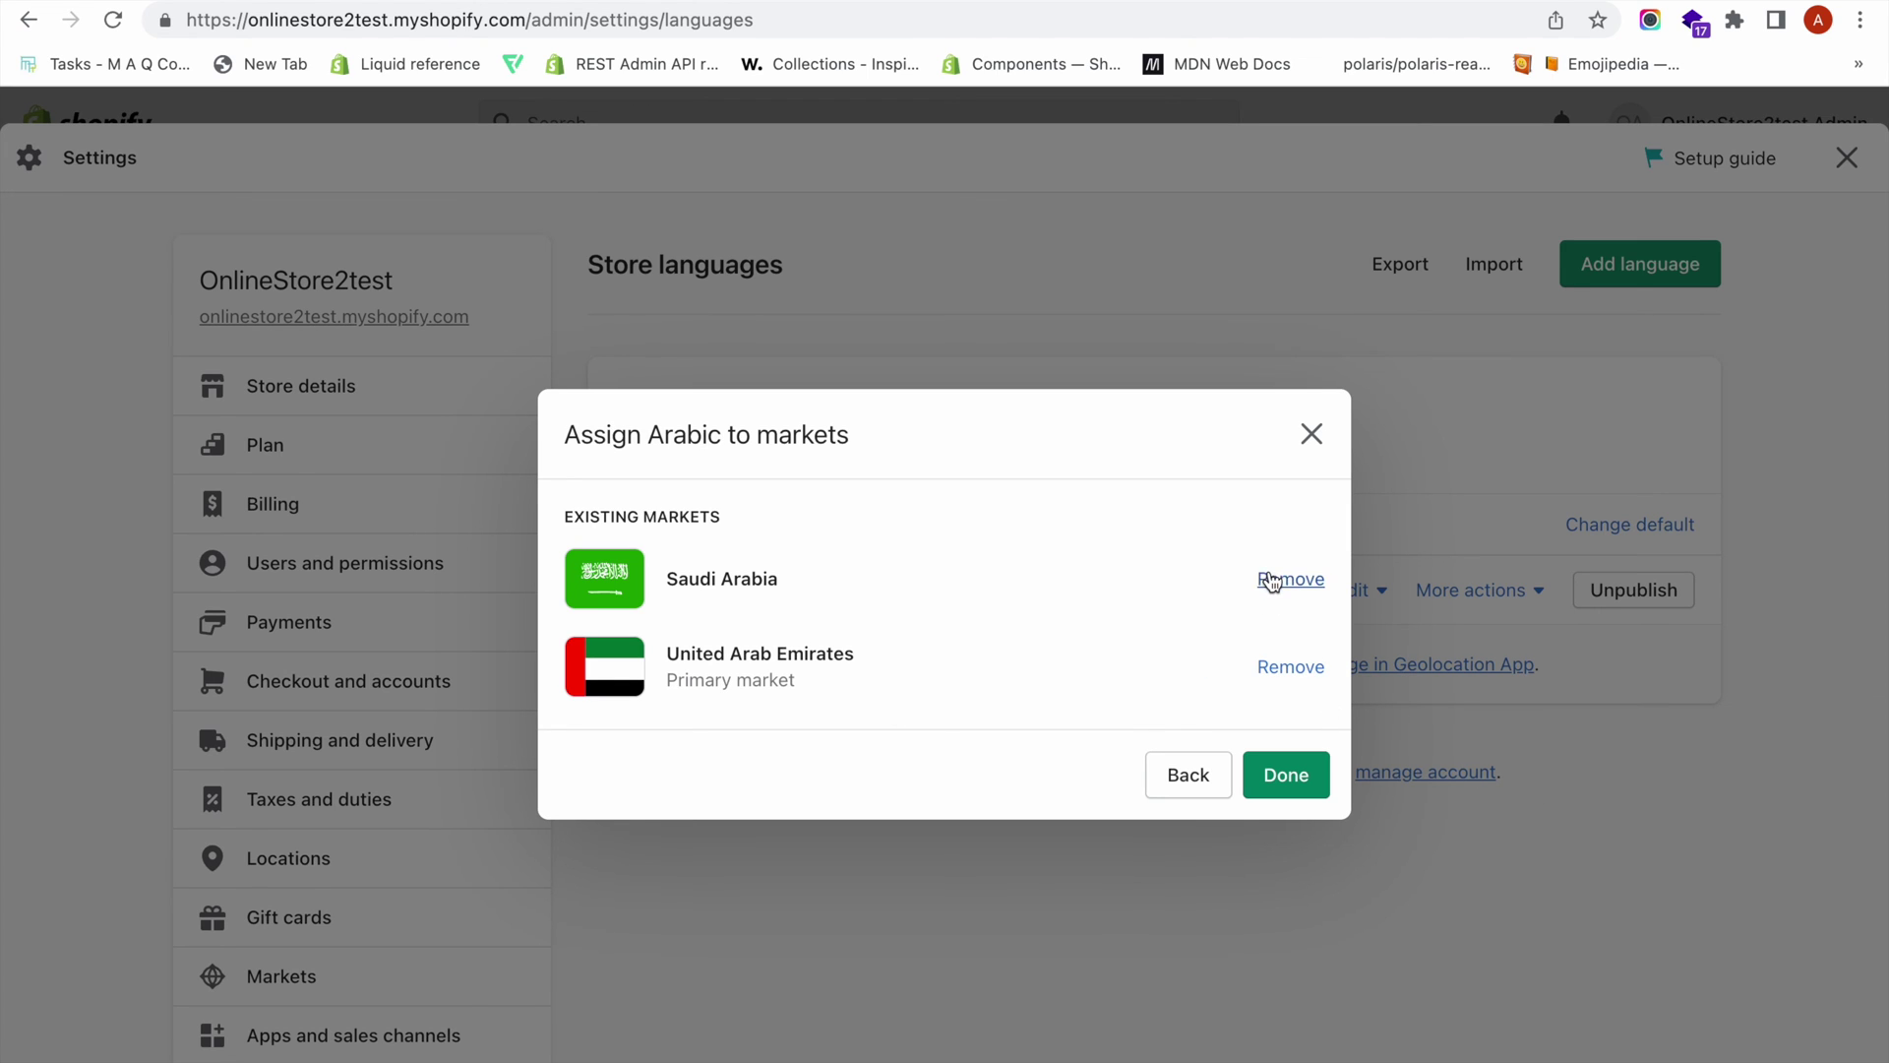
click(1291, 777)
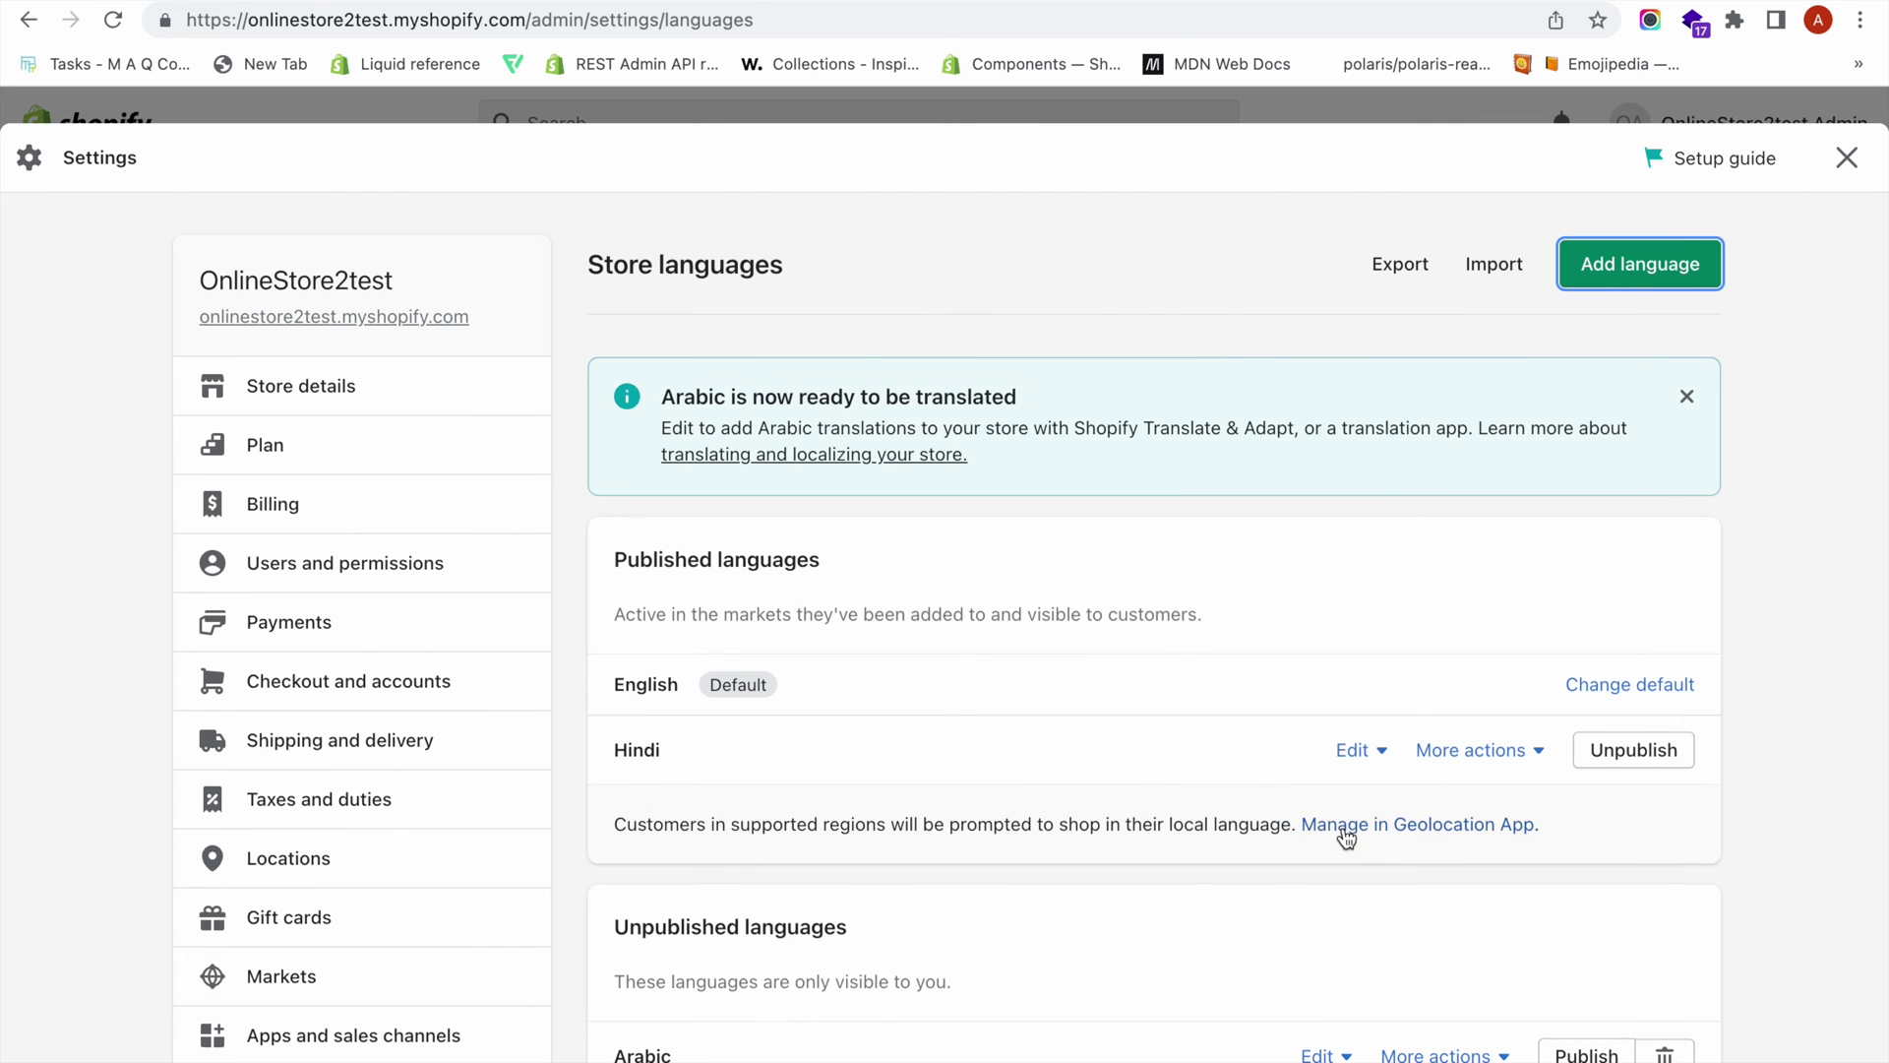
scroll(1346, 837, down, 3)
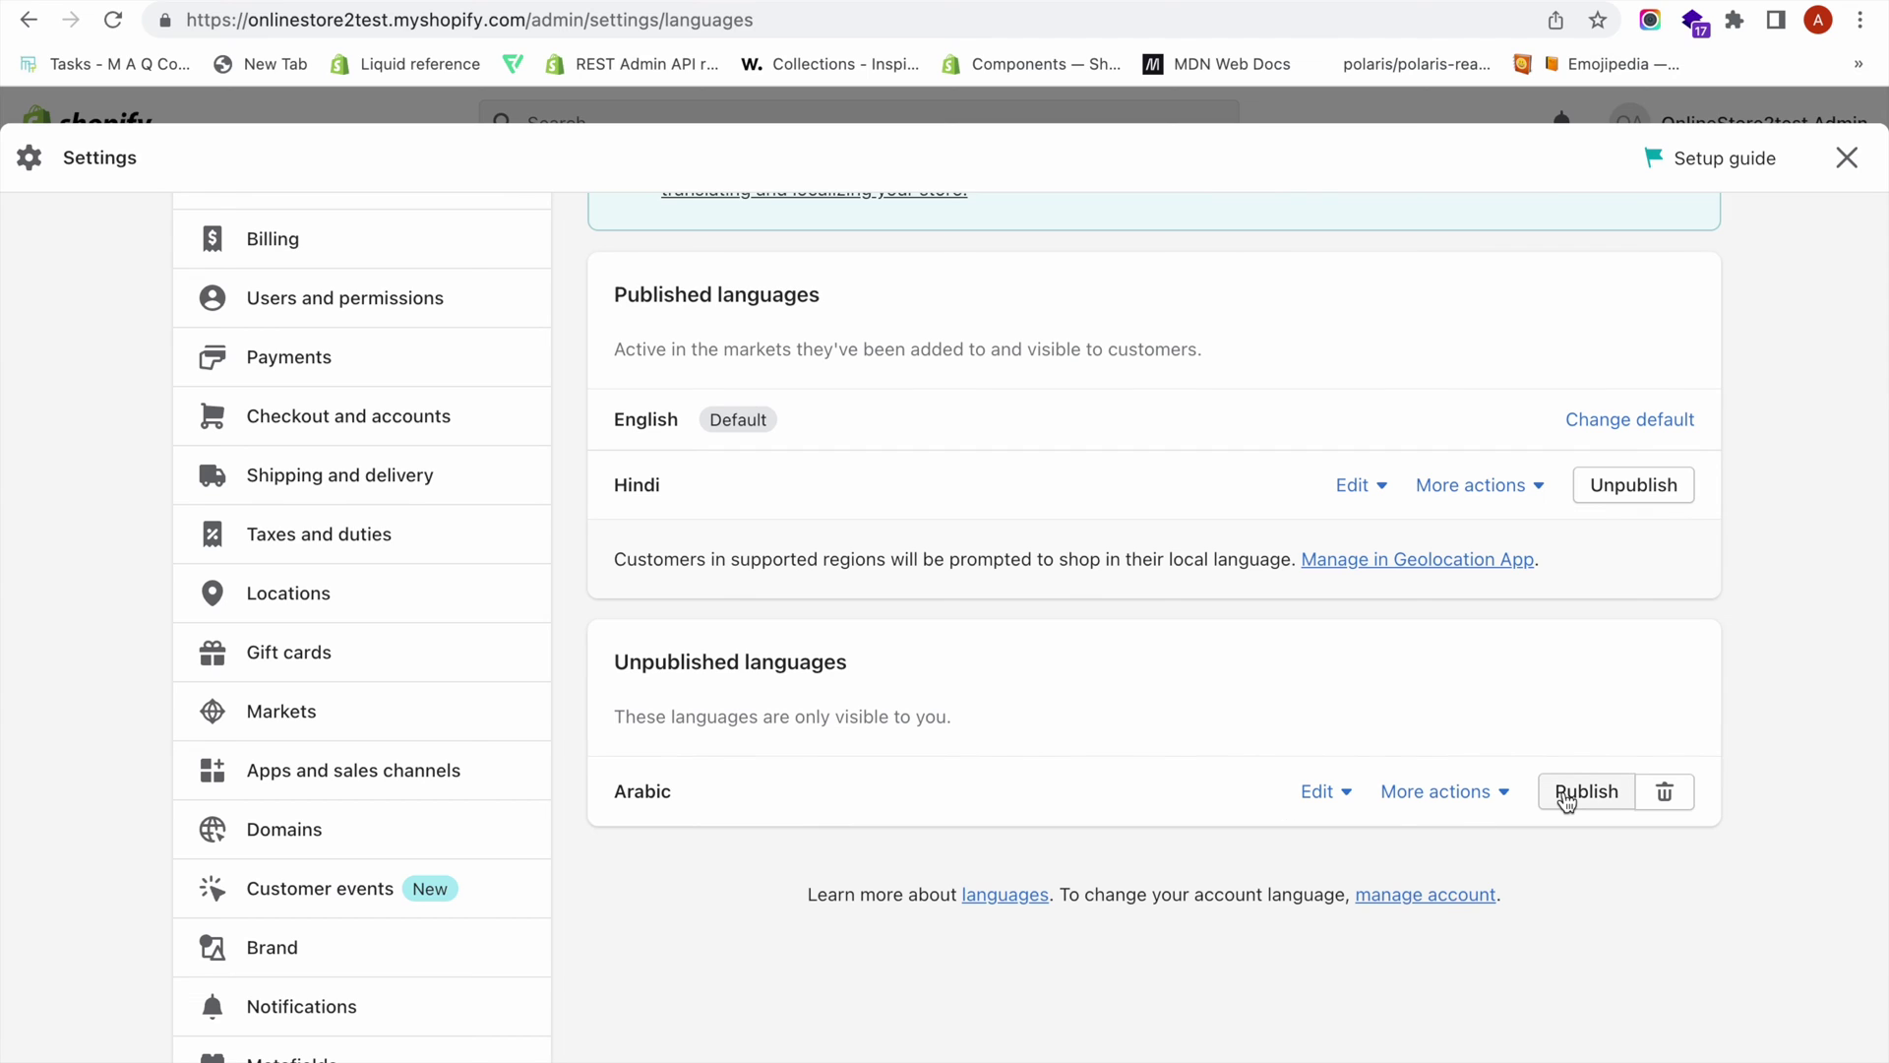
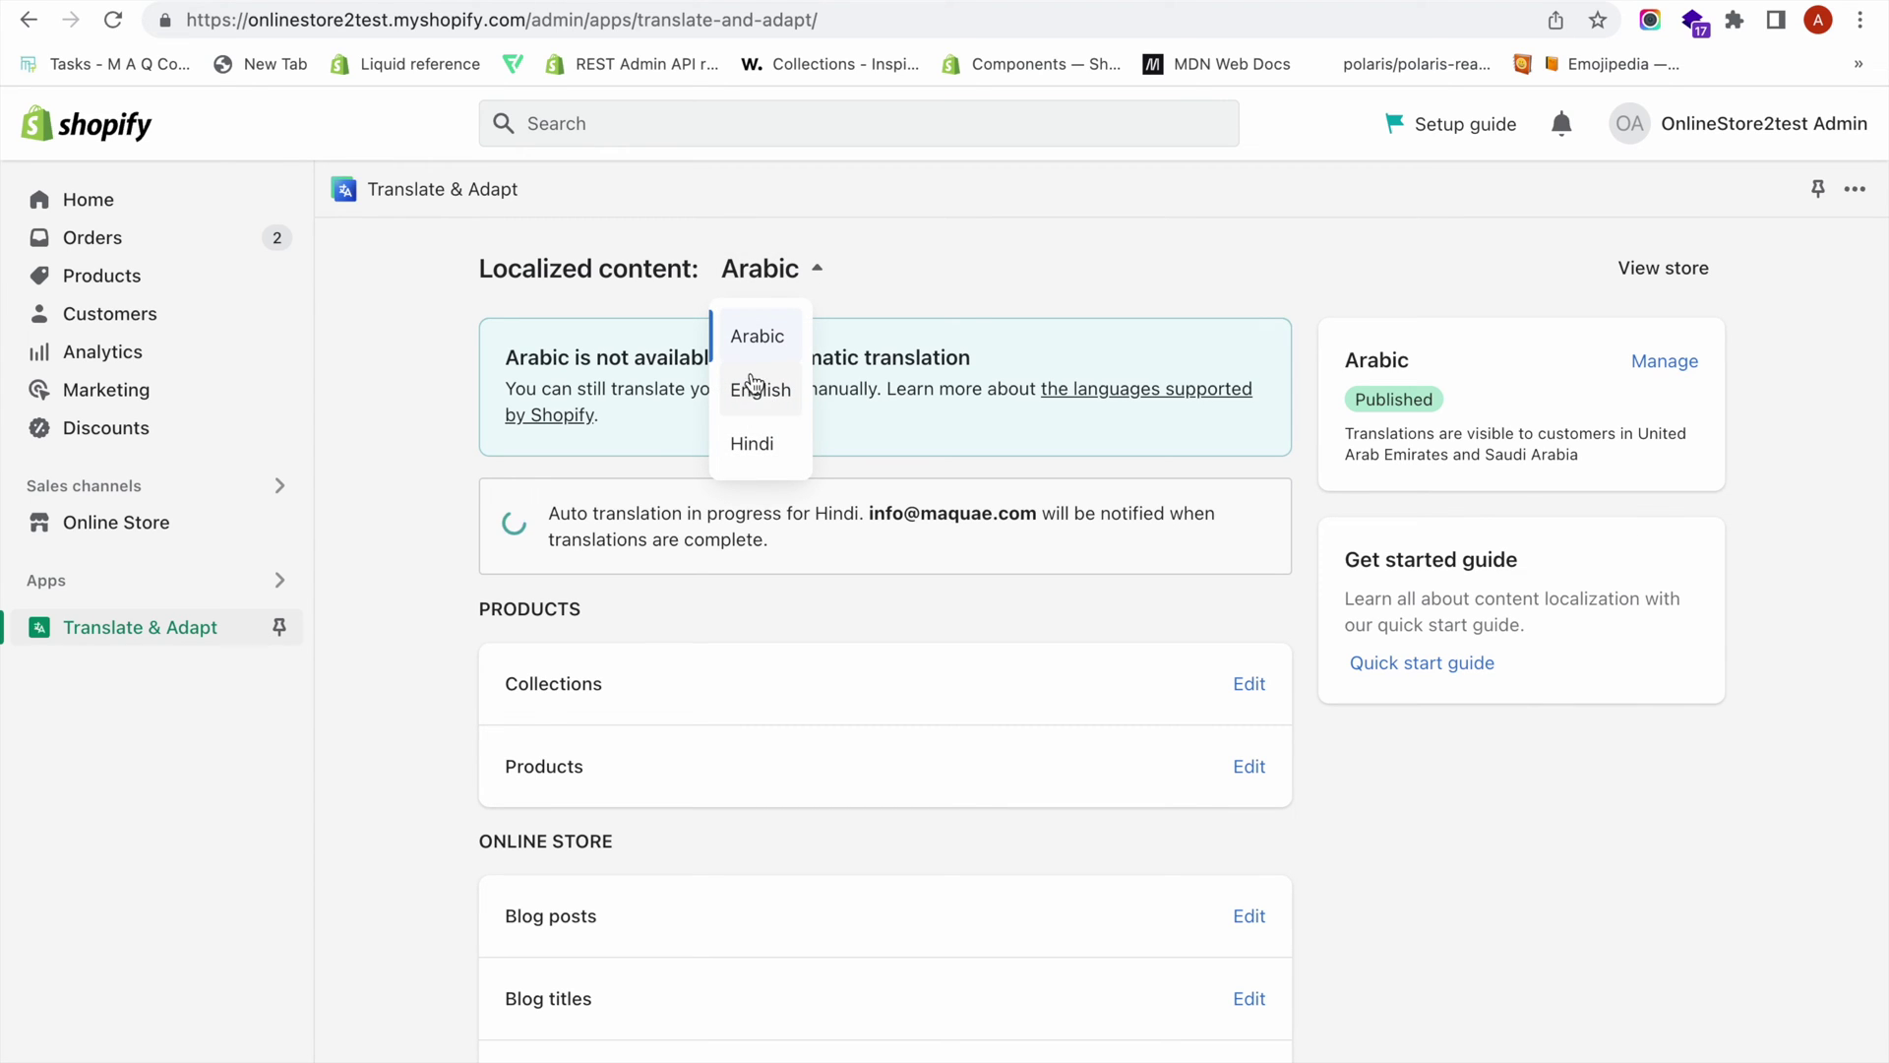
- Choose Arabic as the localized content in Translate & Adapt and open the Red Midi Dress in its product translations
click(756, 340)
drag(520, 357, 970, 363)
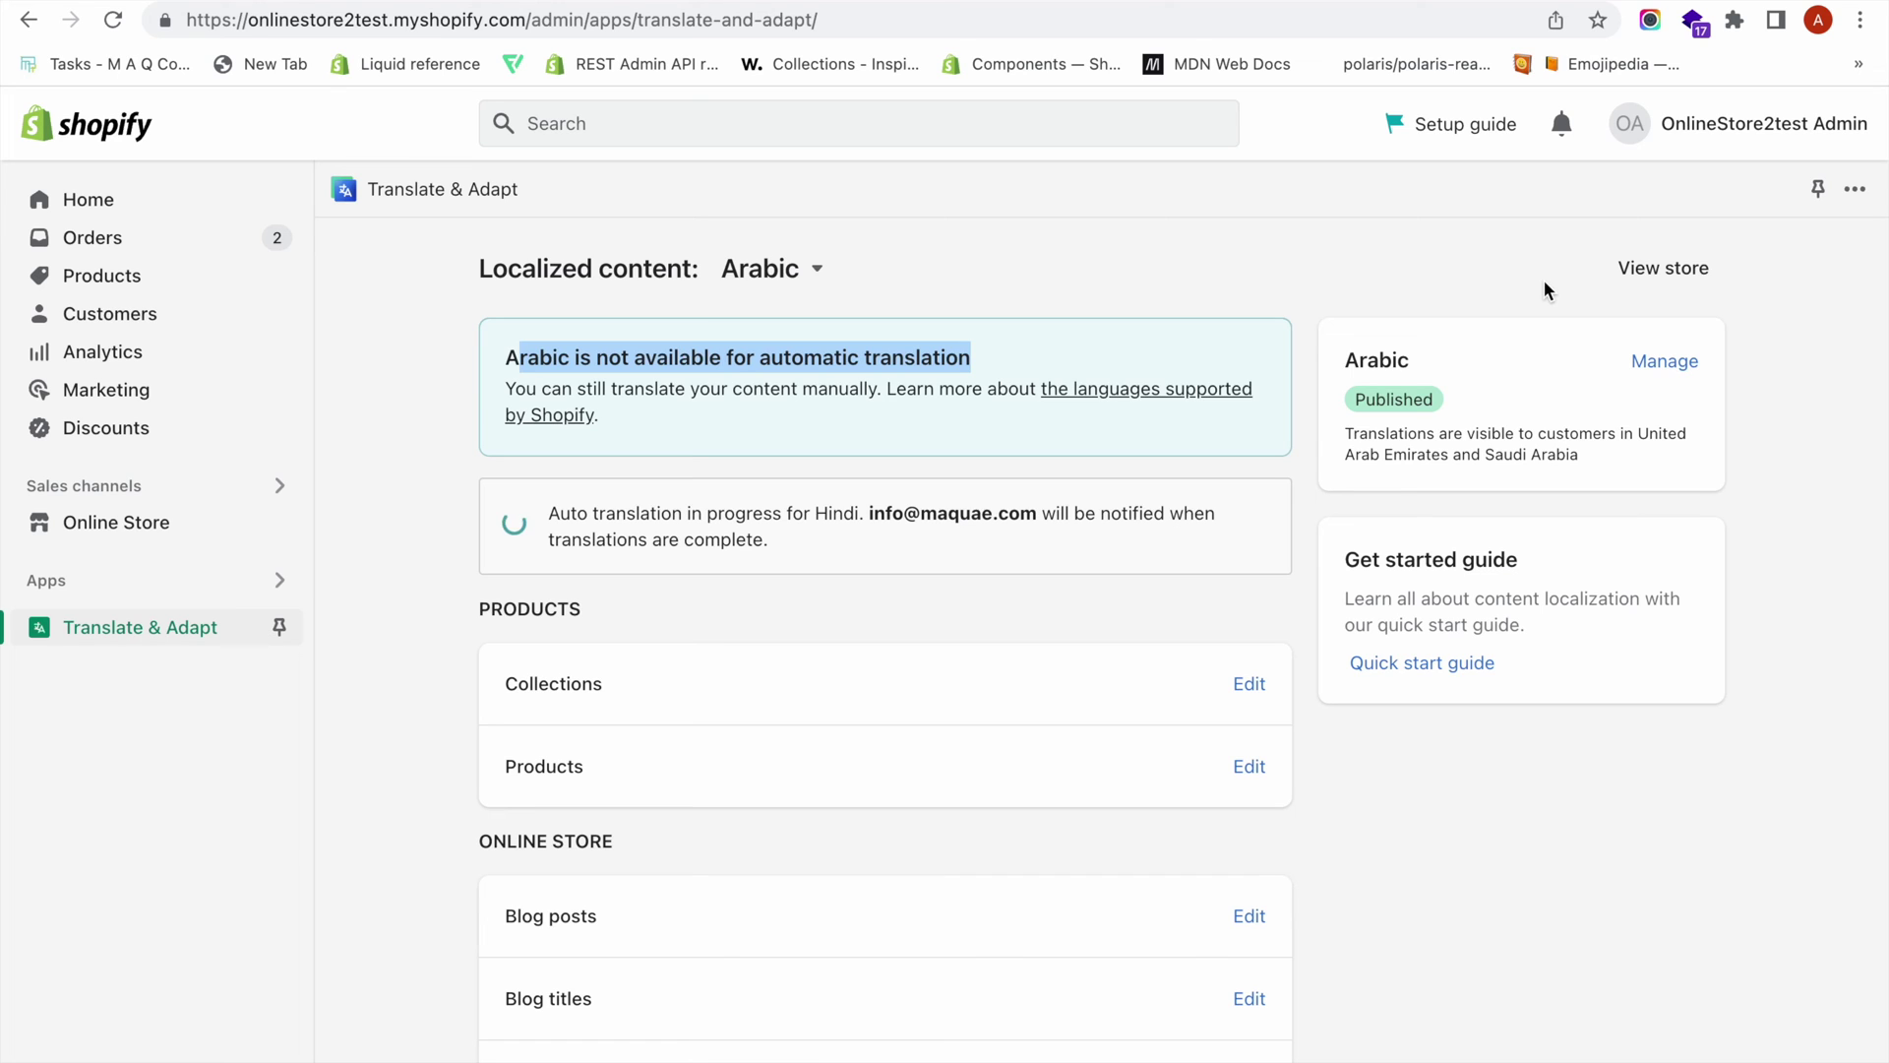
scroll(1291, 783, down, 2)
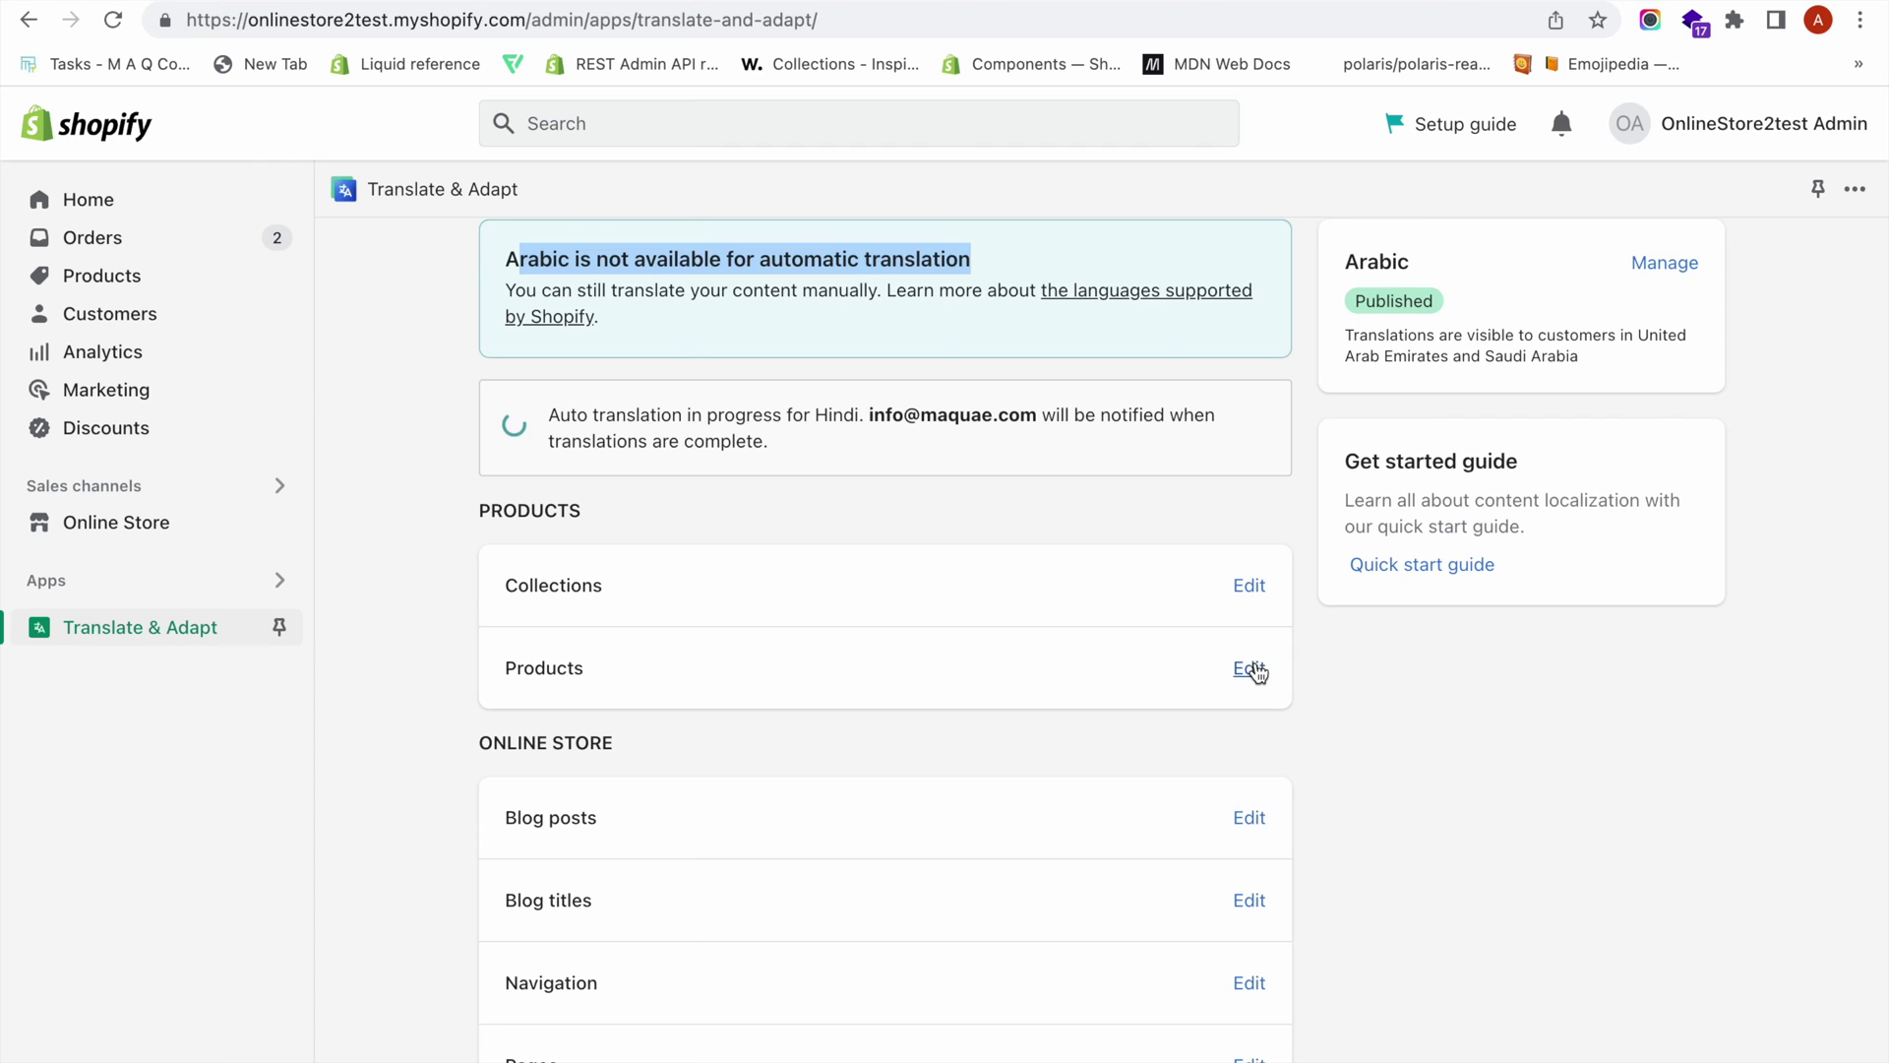
click(1252, 669)
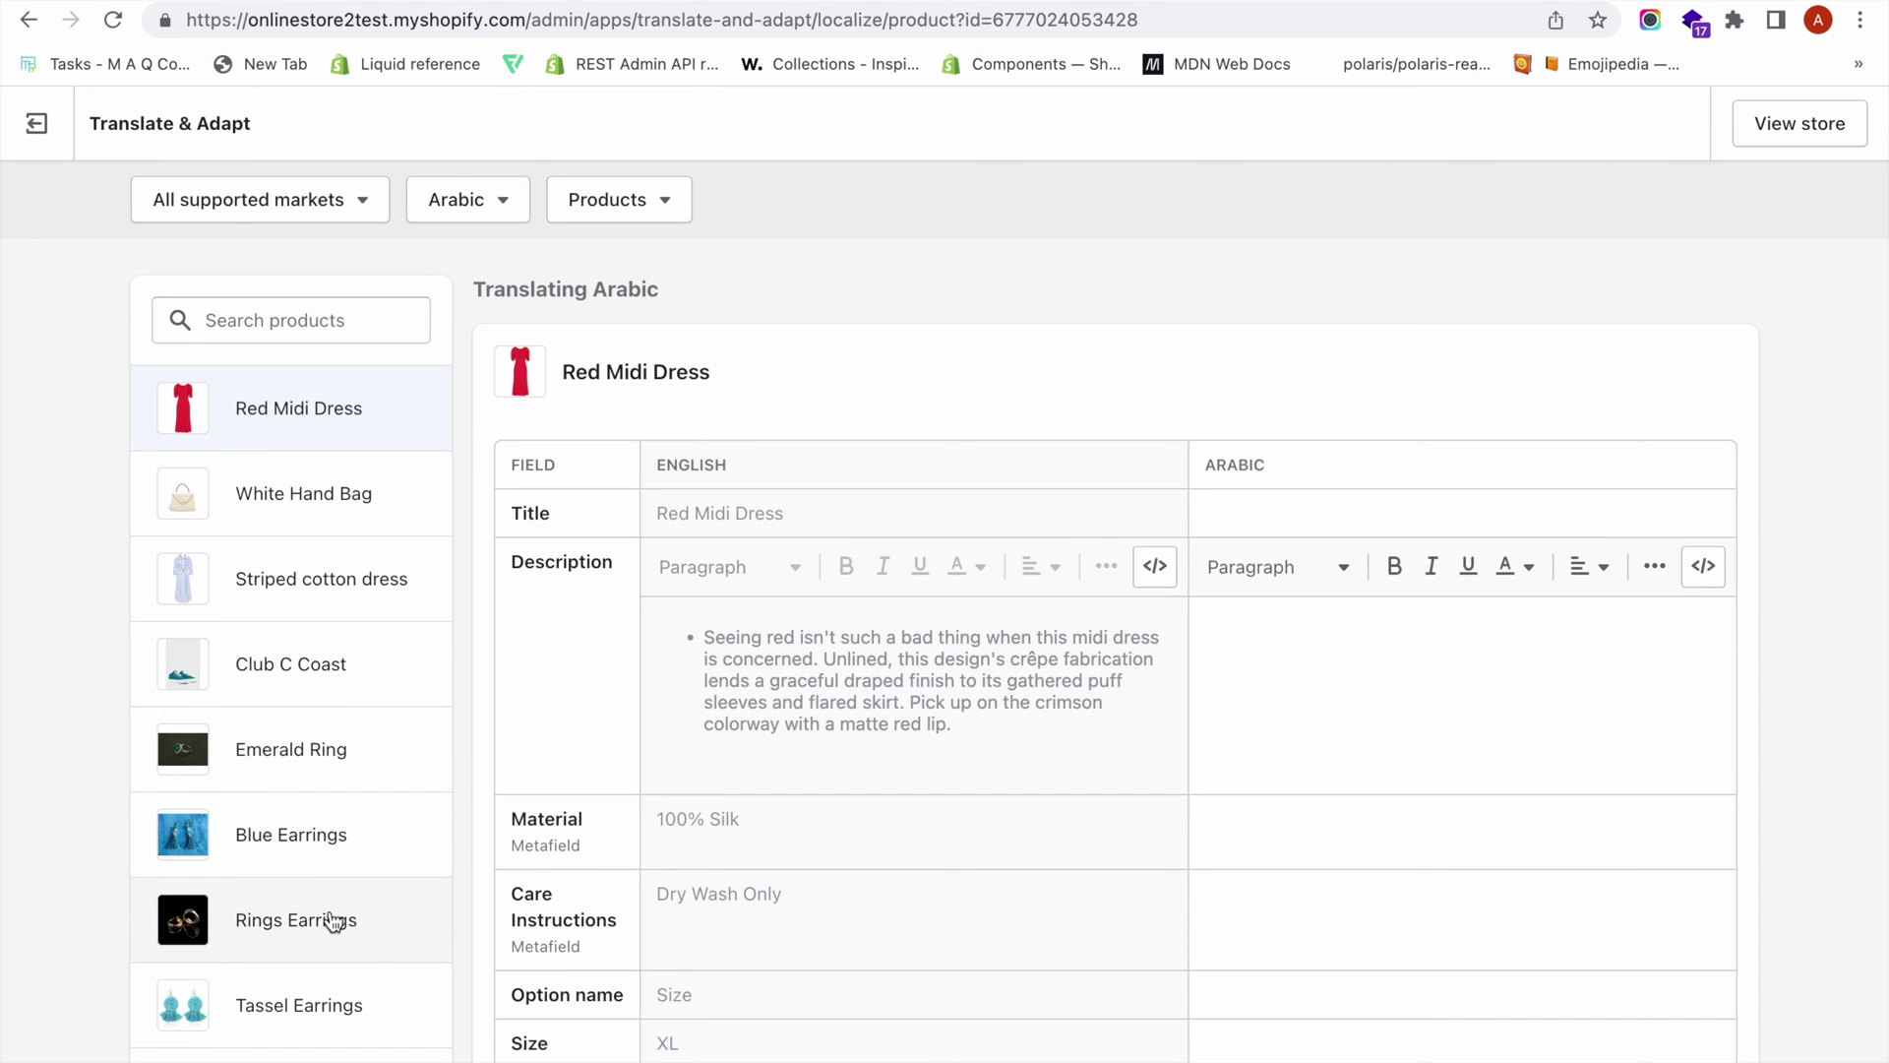
click(330, 522)
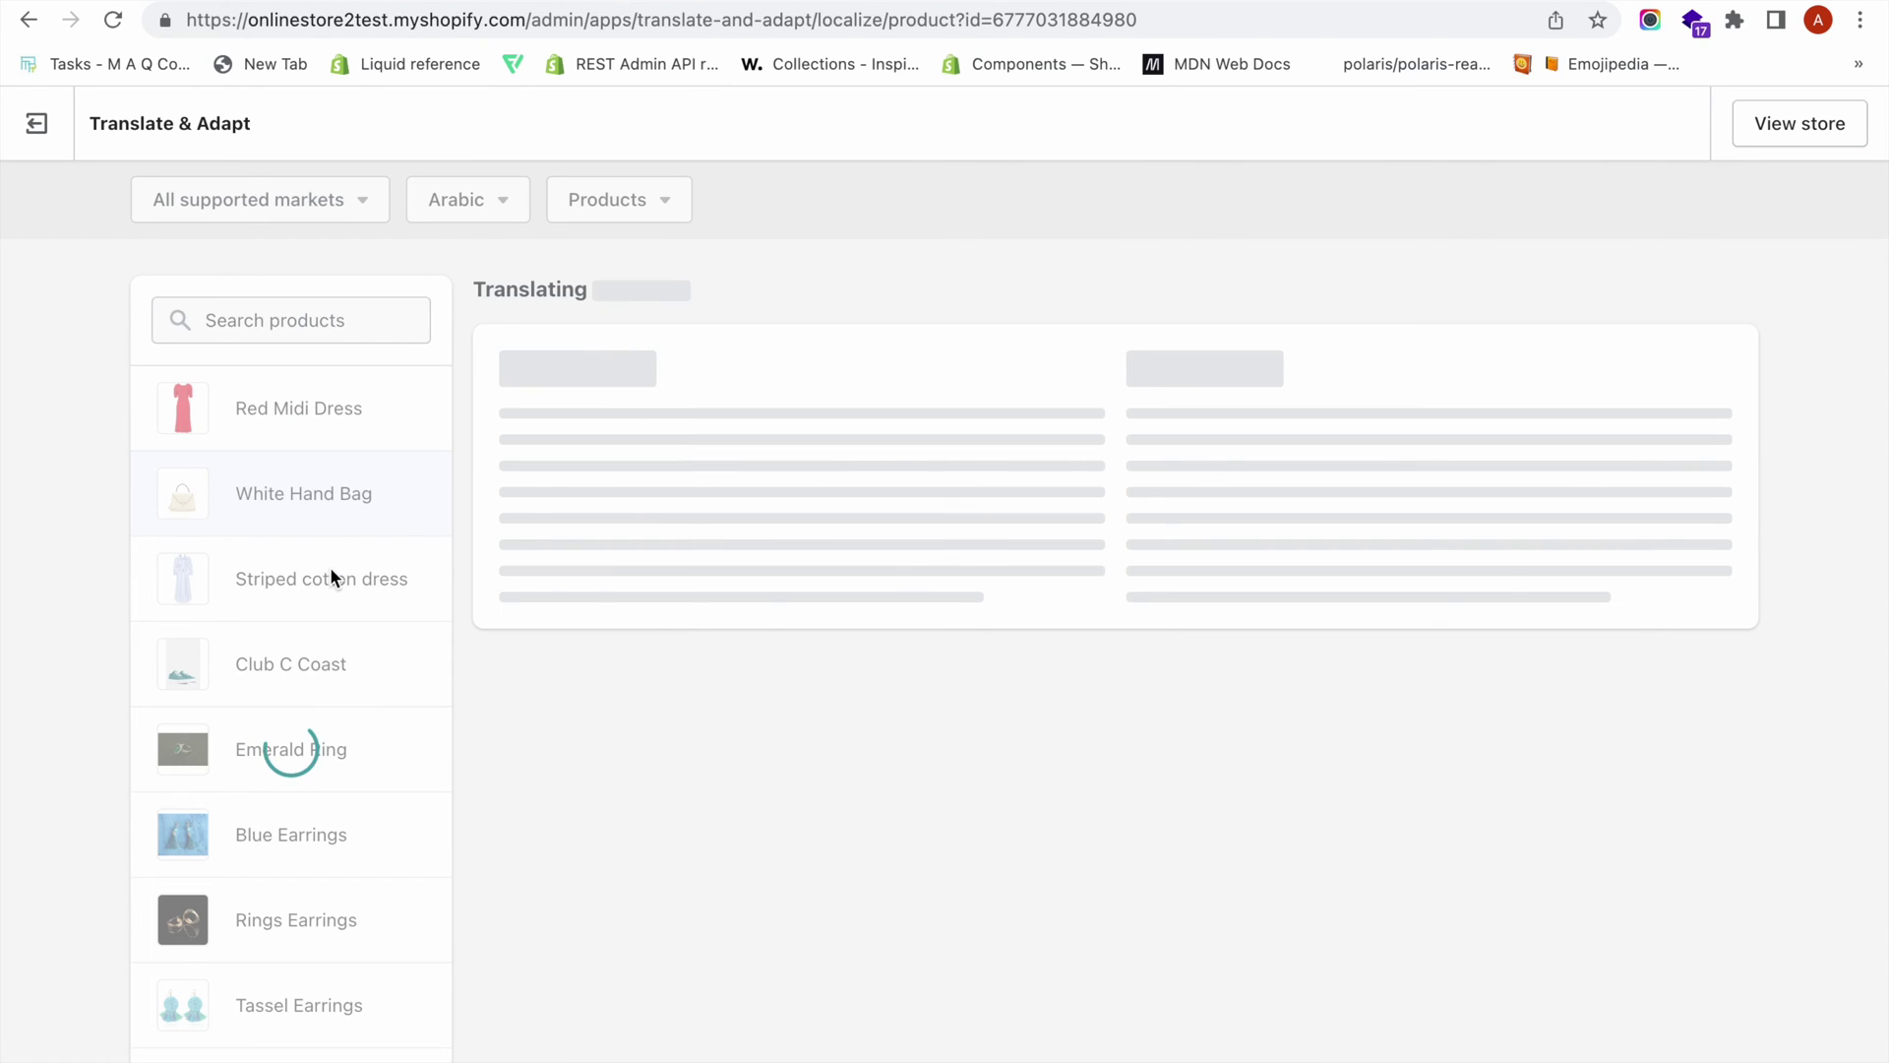
click(333, 425)
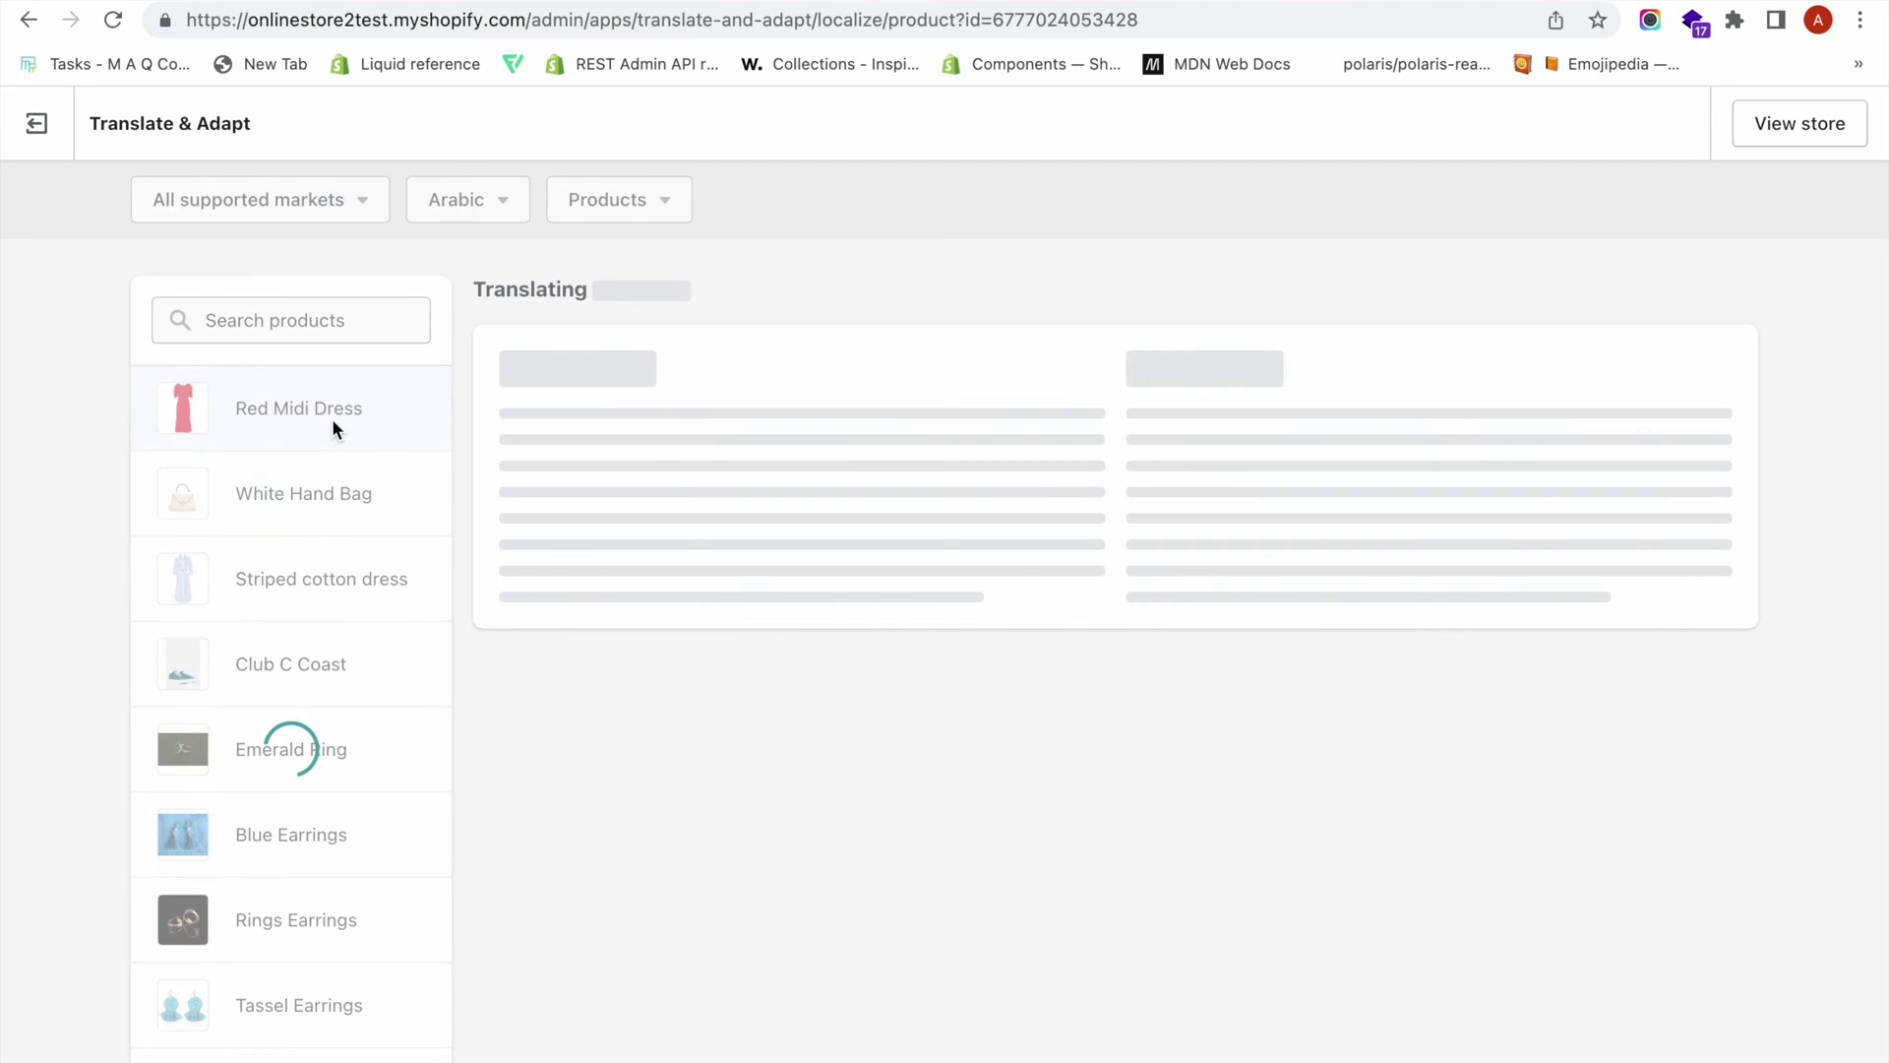
- Enter سيسيسيسي as the Arabic title and سييسيسي as the Arabic description of the Red Midi Dress
click(1233, 500)
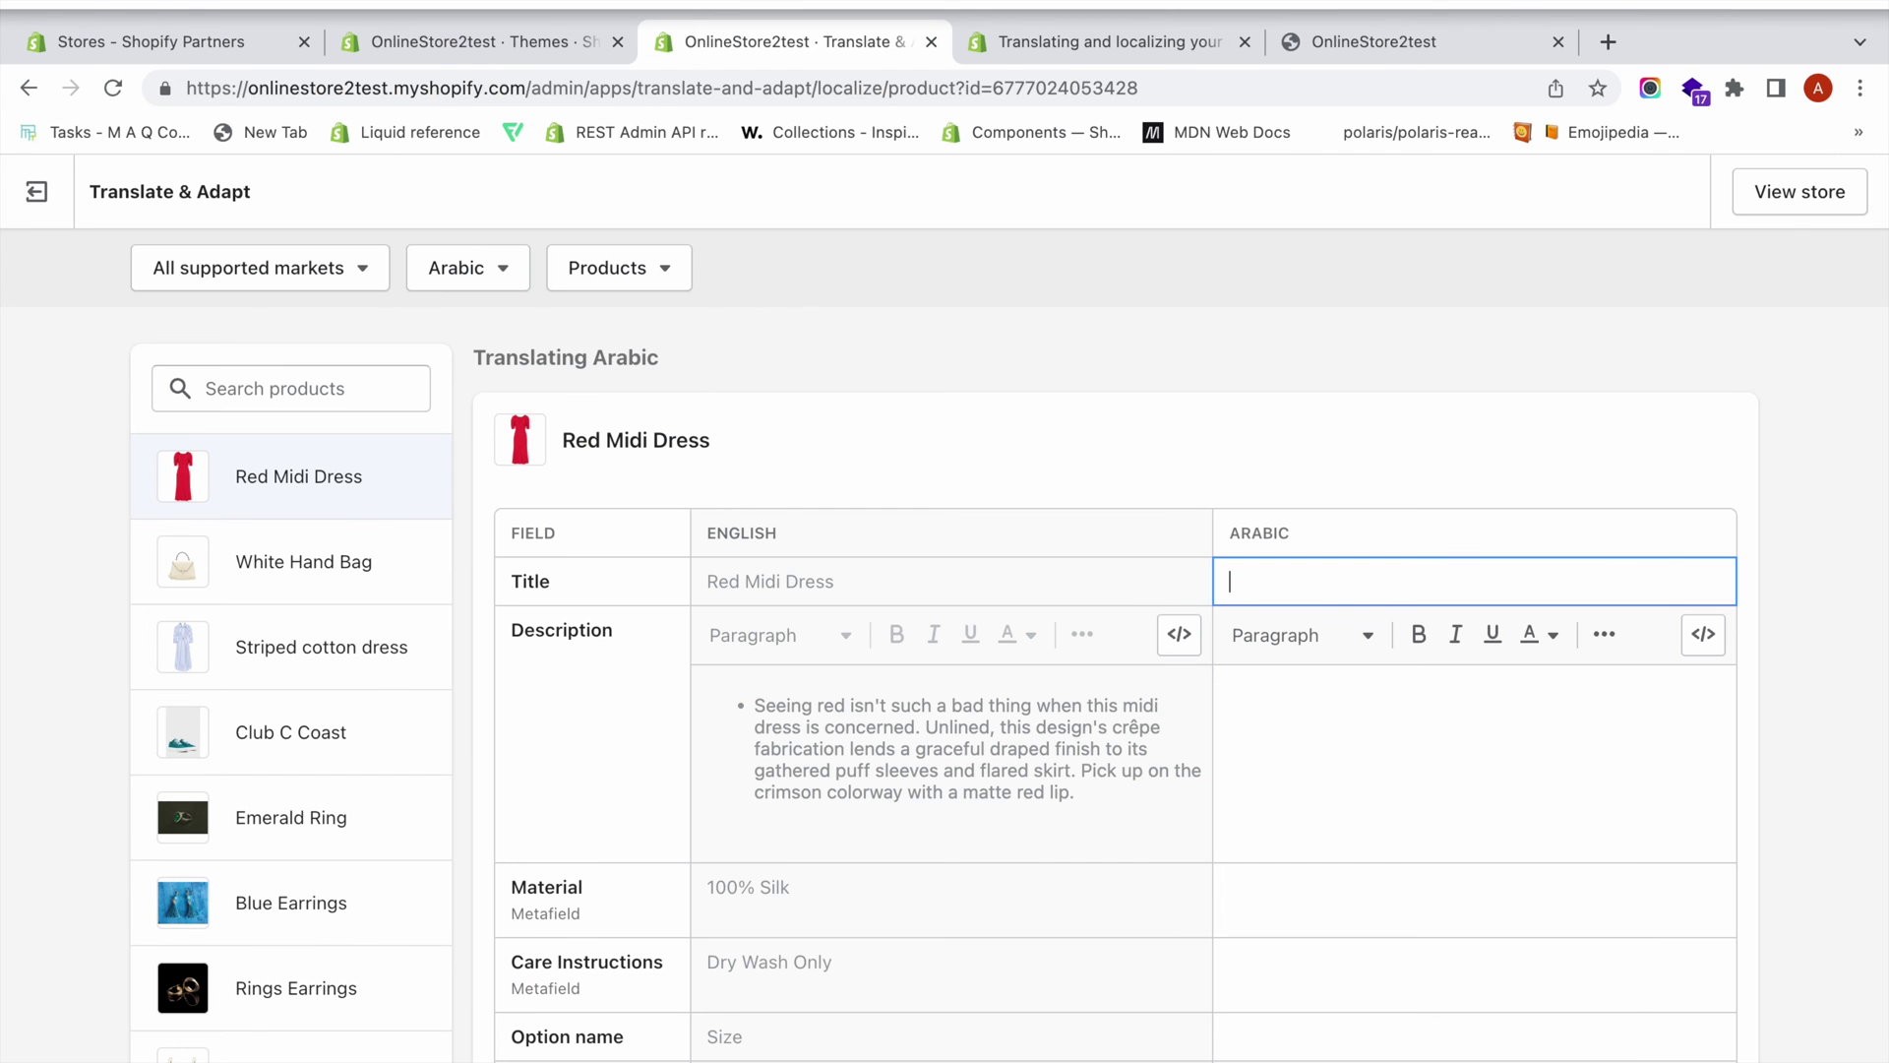
click(1334, 10)
click(1324, 22)
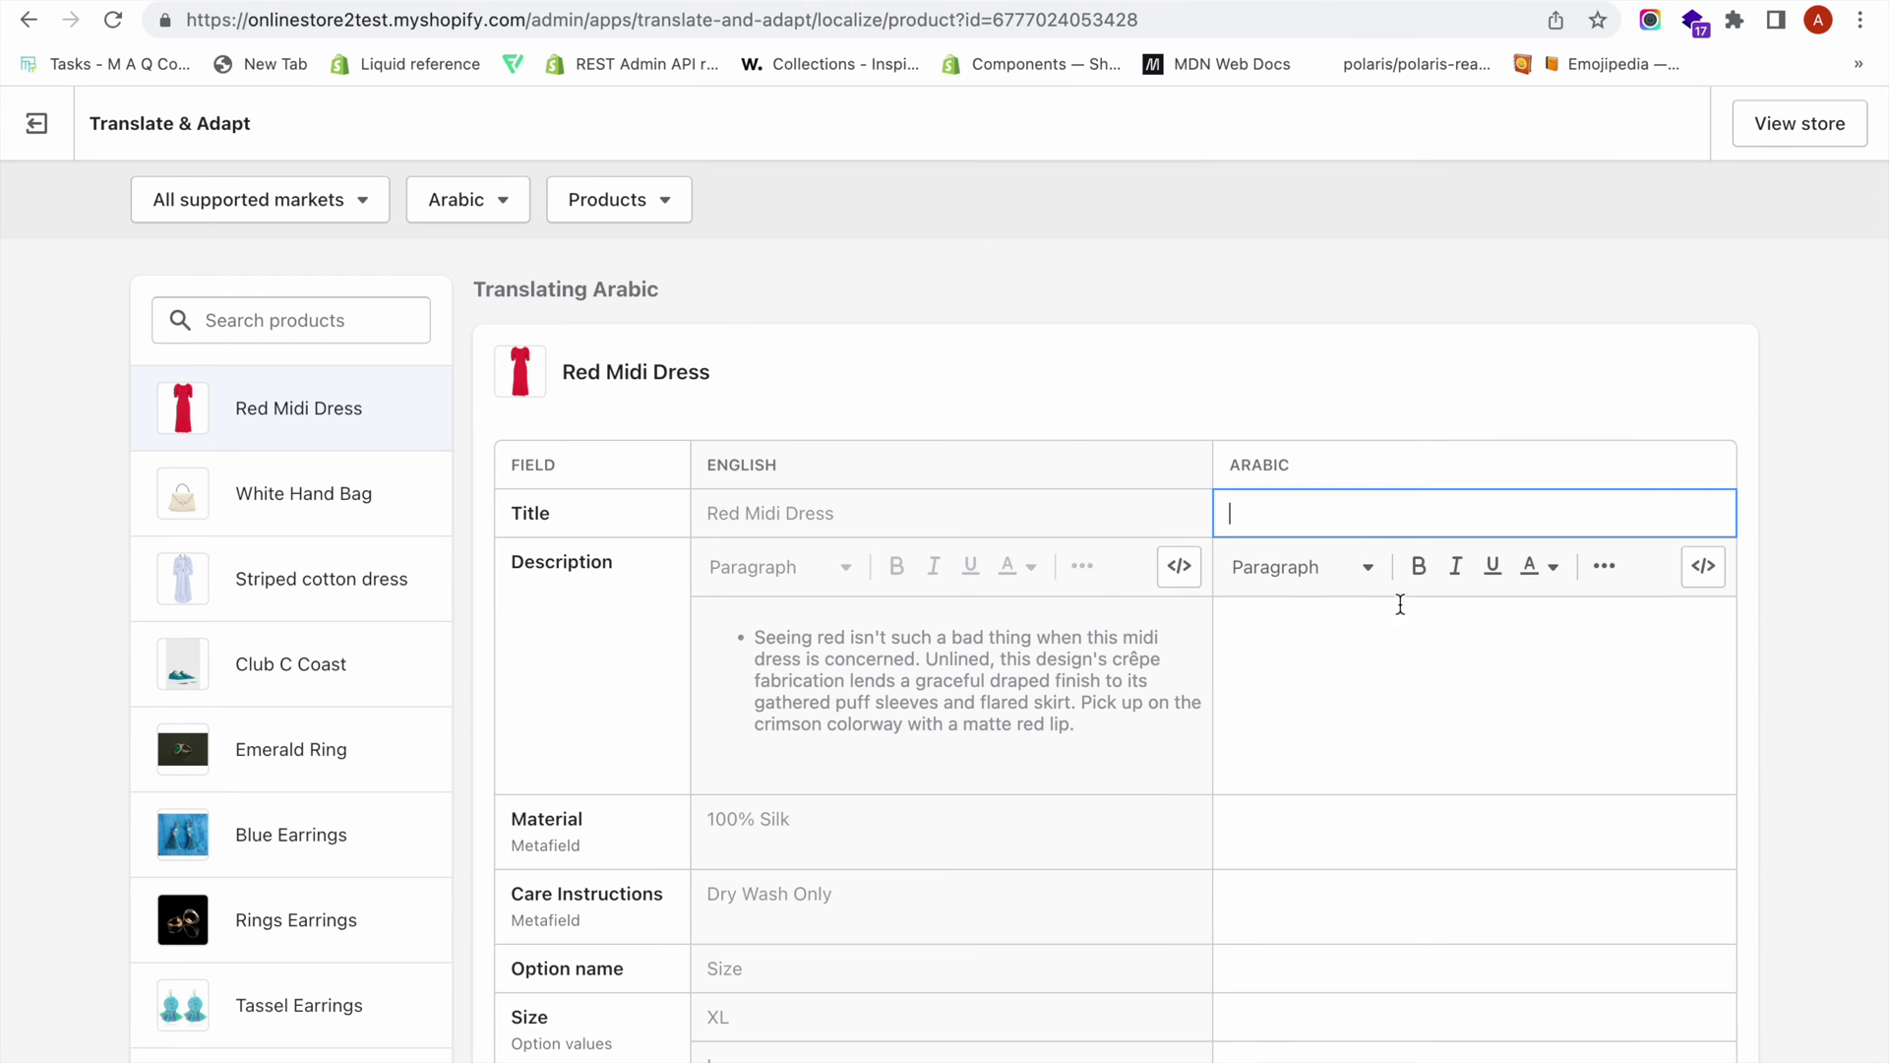
text(سيسيسيسي)
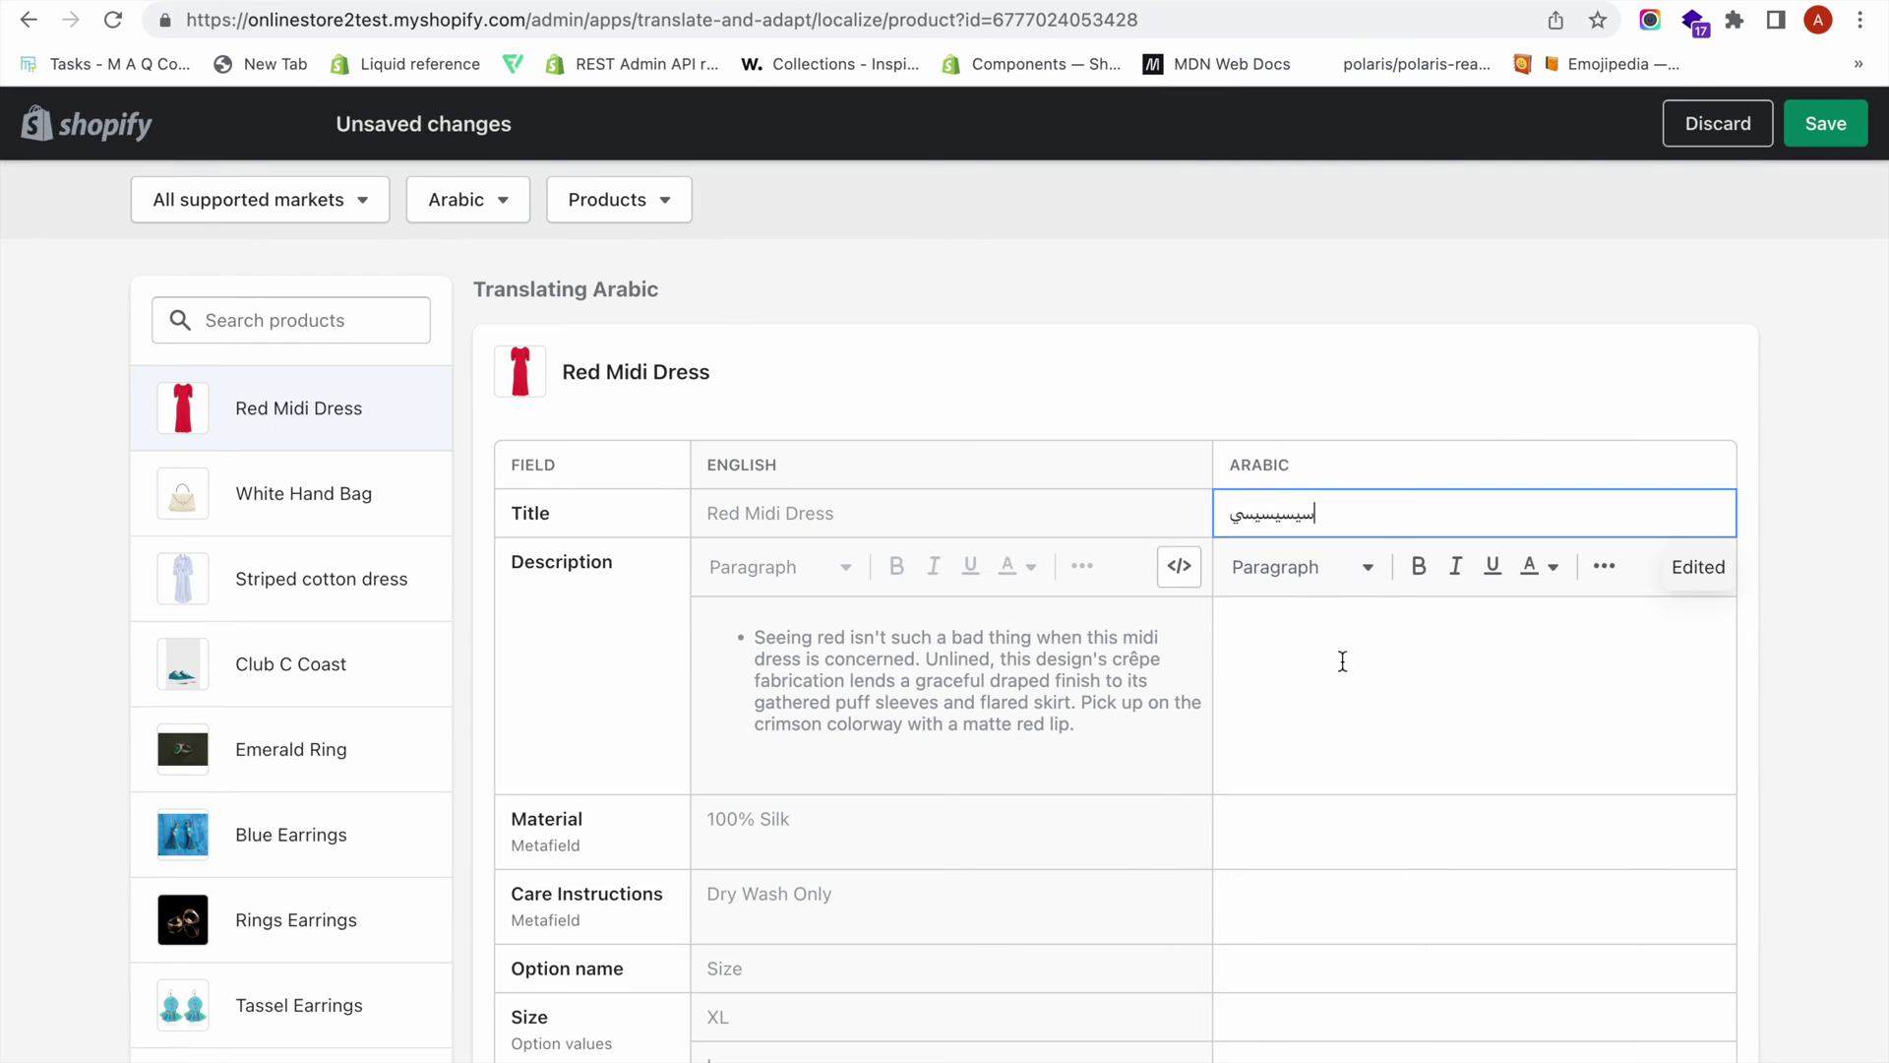
click(1342, 661)
text(سيسيسي)
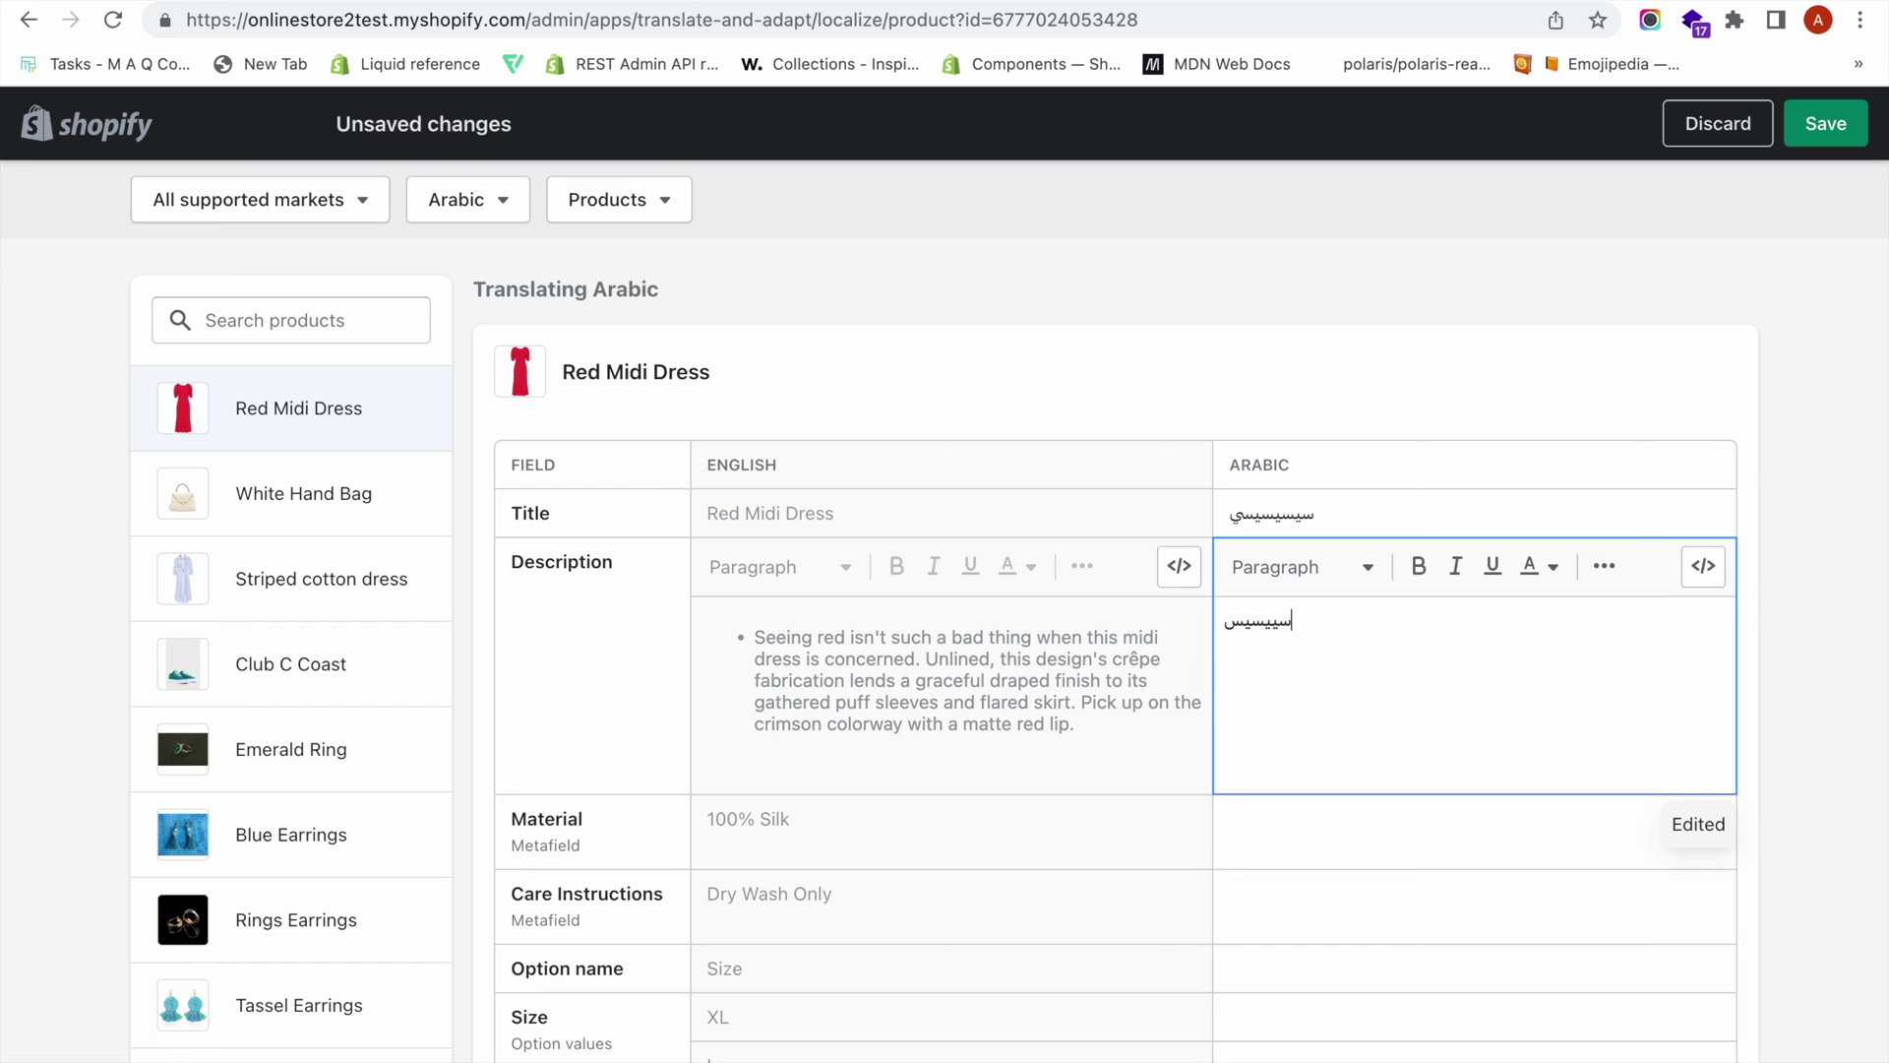
- Enter يسيس as the Arabic material of the Red Midi Dress and save the translation
click(1323, 835)
text(يسيس)
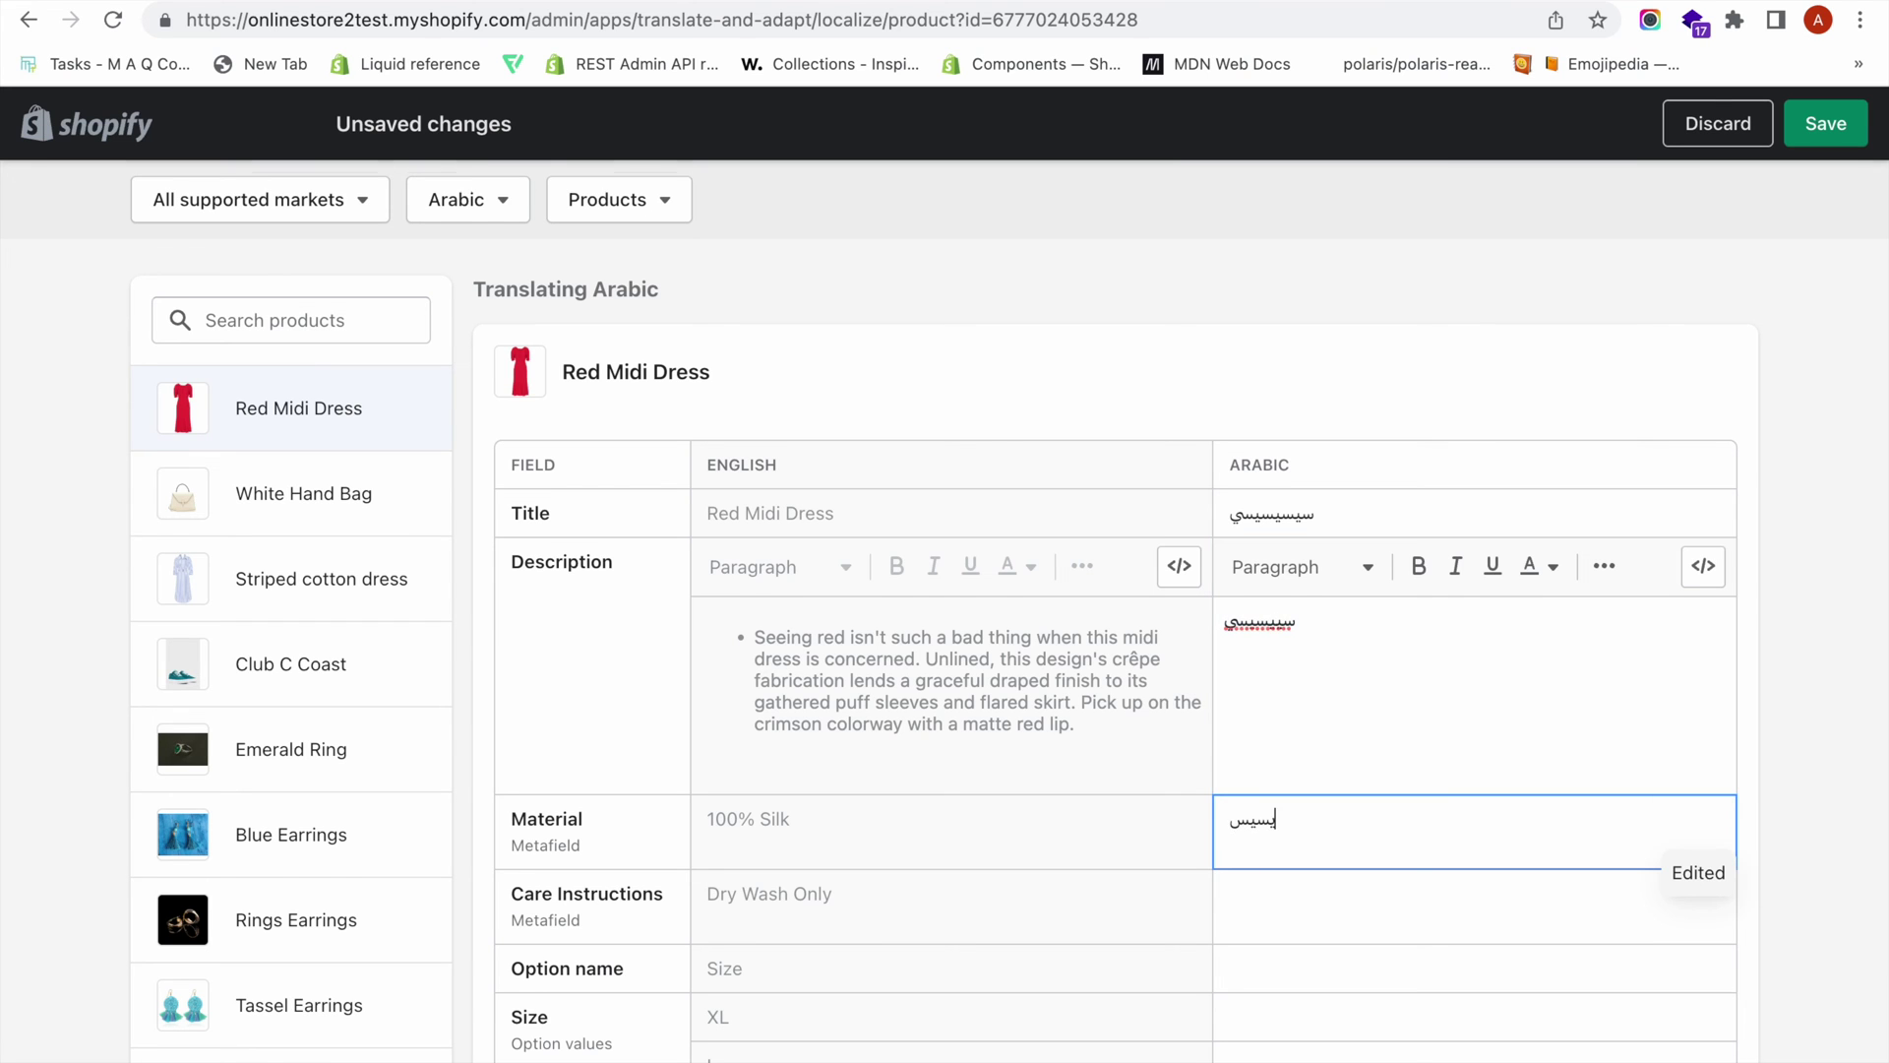
scroll(1324, 764, down, 2)
click(1325, 740)
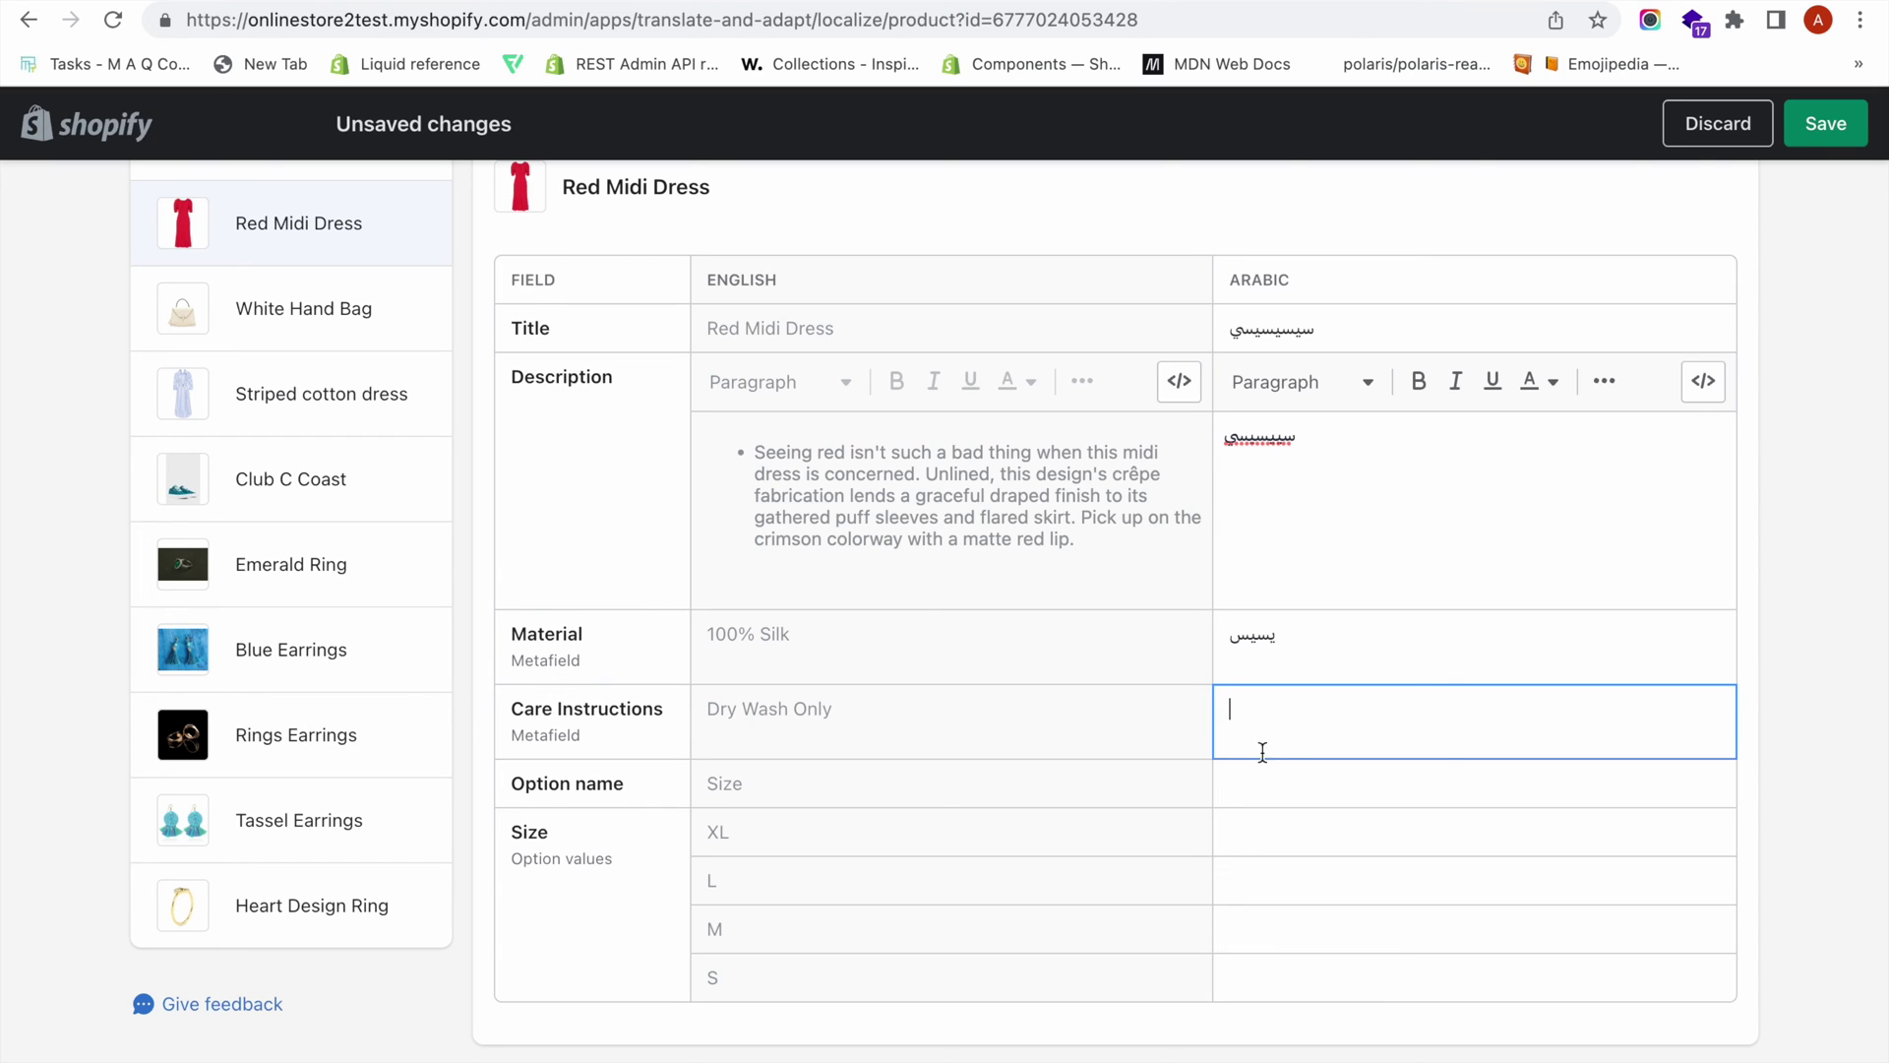
click(1296, 784)
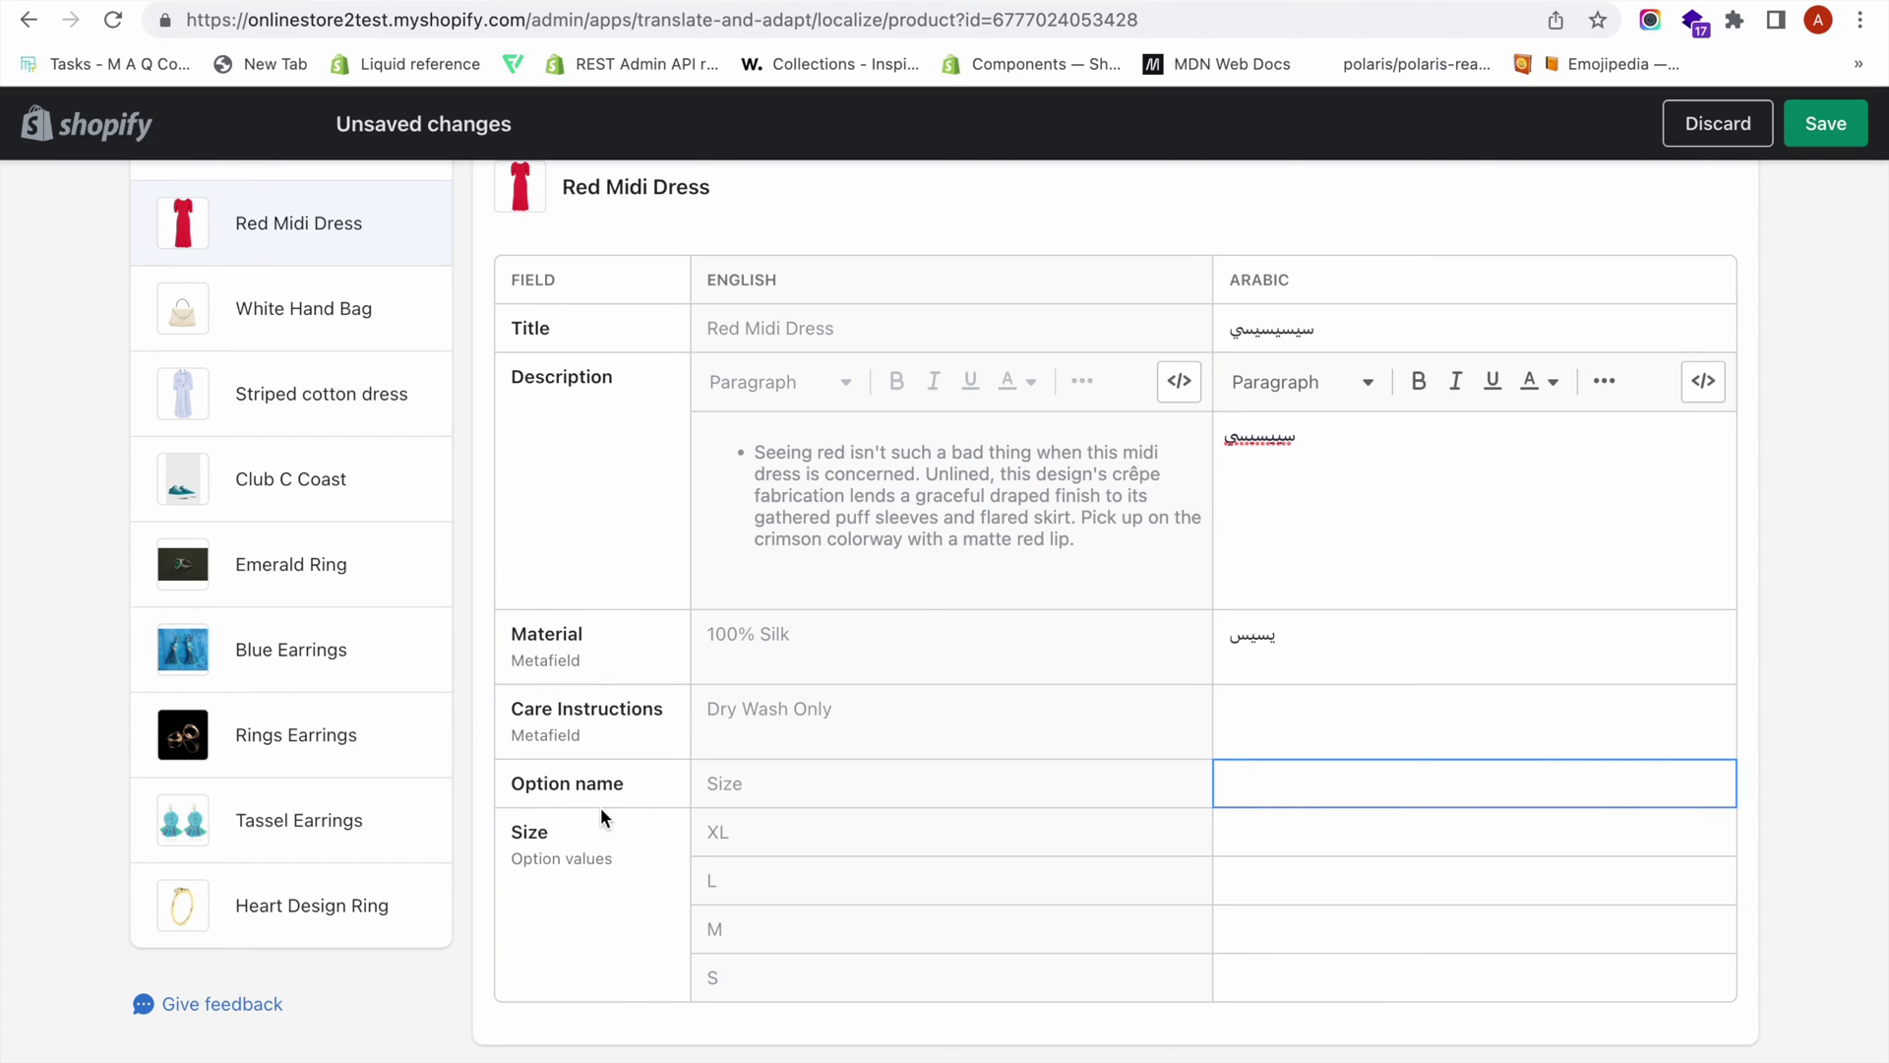
scroll(796, 911, down, 1)
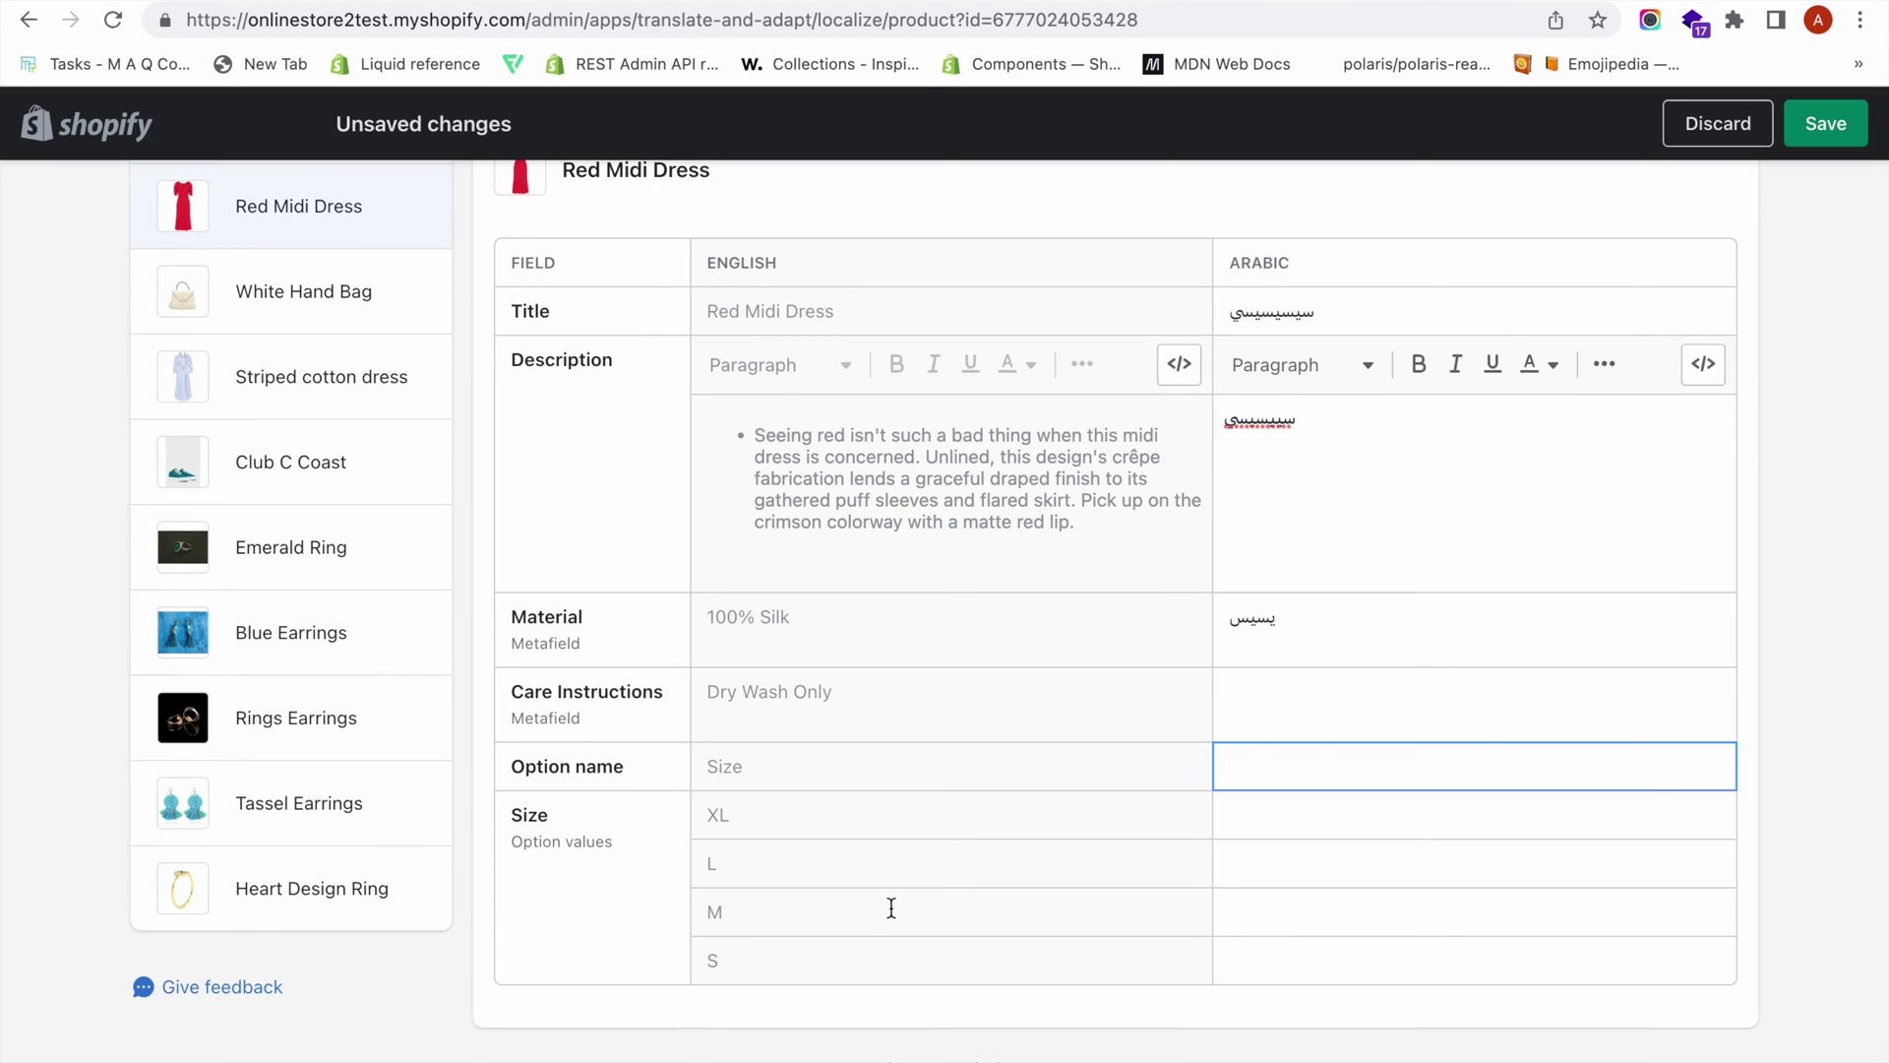
click(1828, 122)
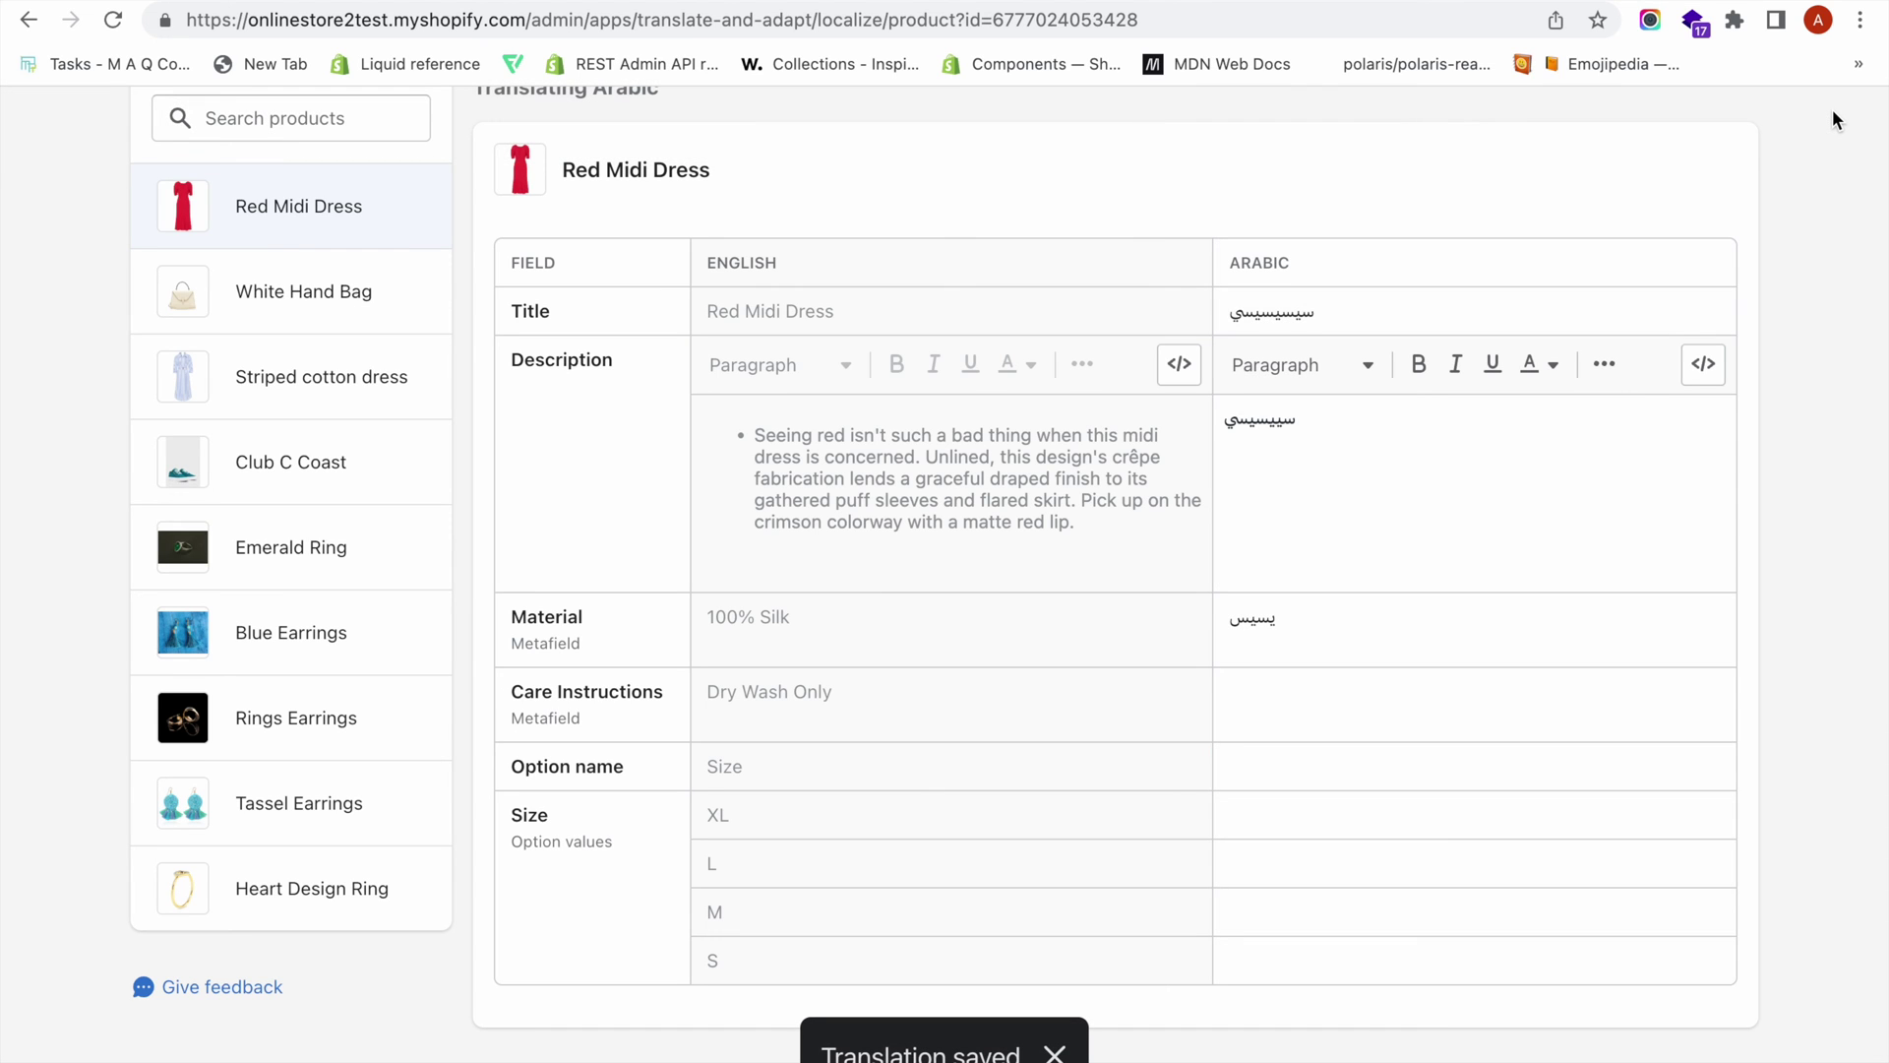
- View the Red Midi Dress page in the Arabic storefront and check its translated title and description
scroll(1489, 443, up, 3)
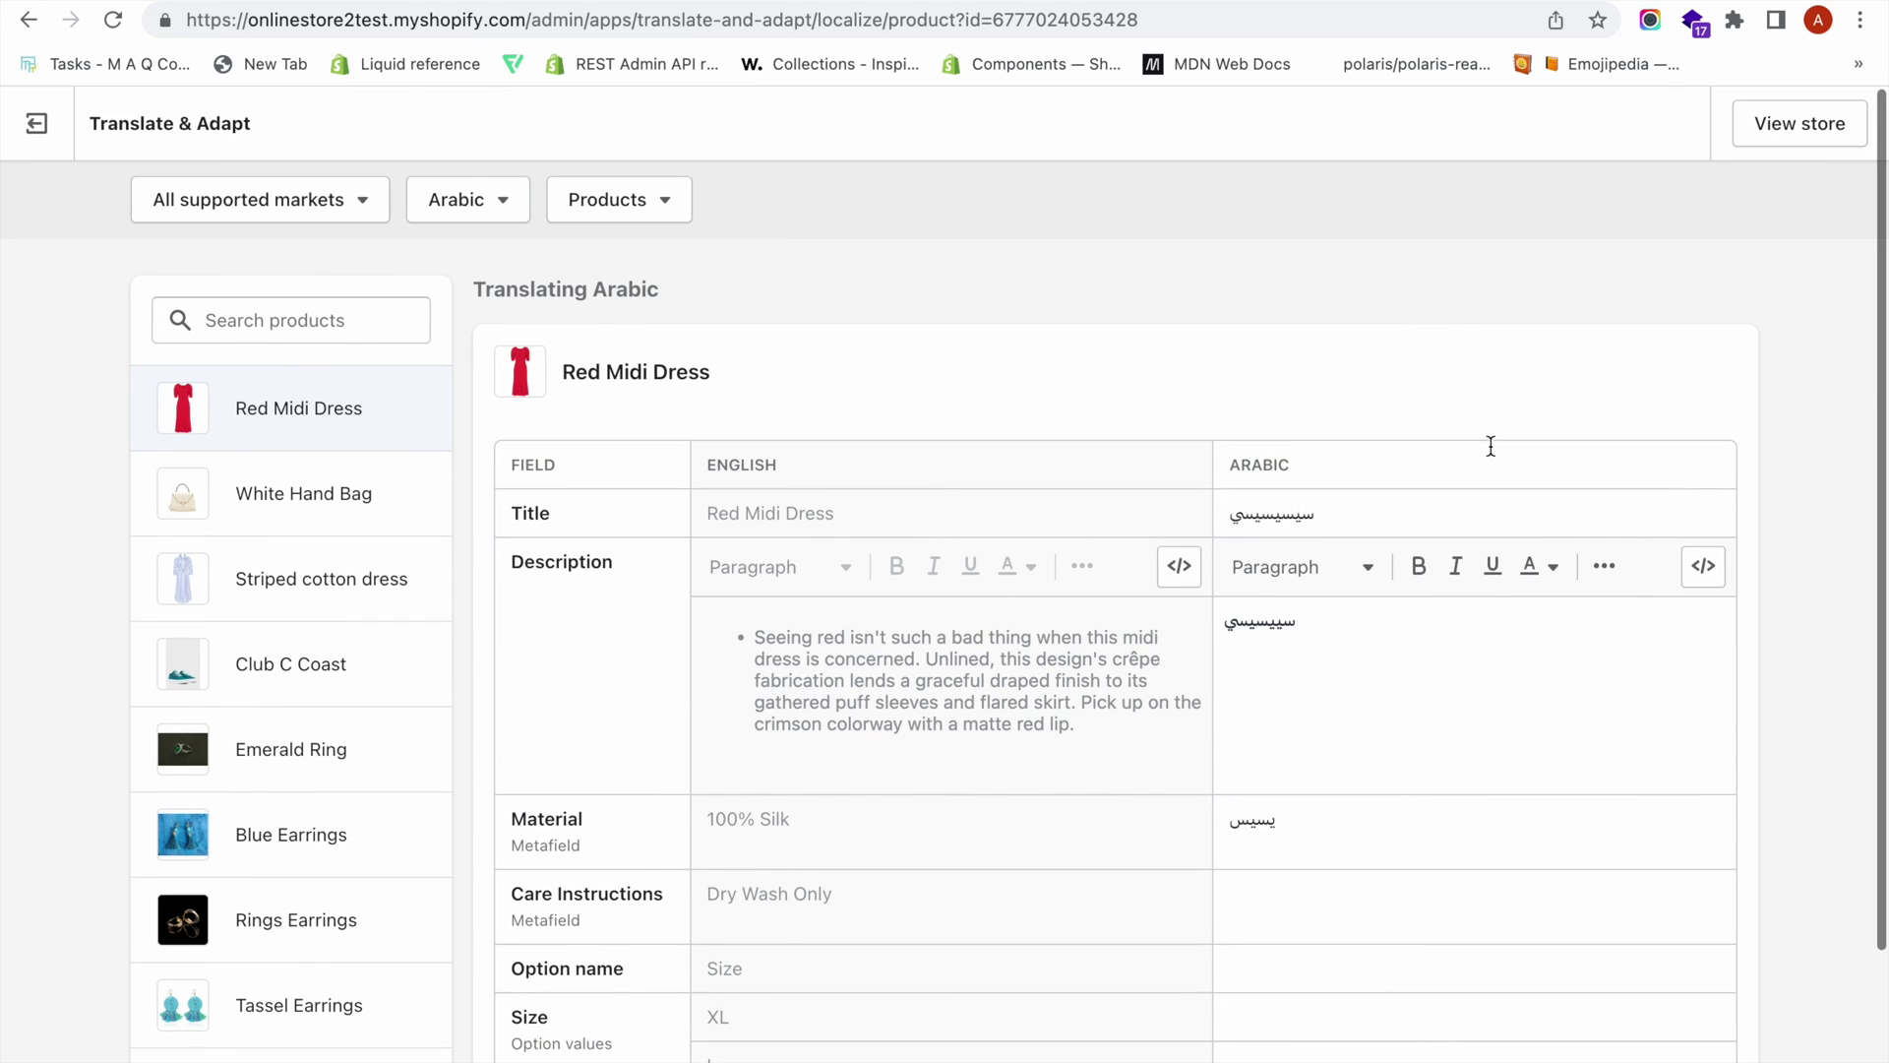
click(1827, 120)
drag(1462, 394, 1197, 404)
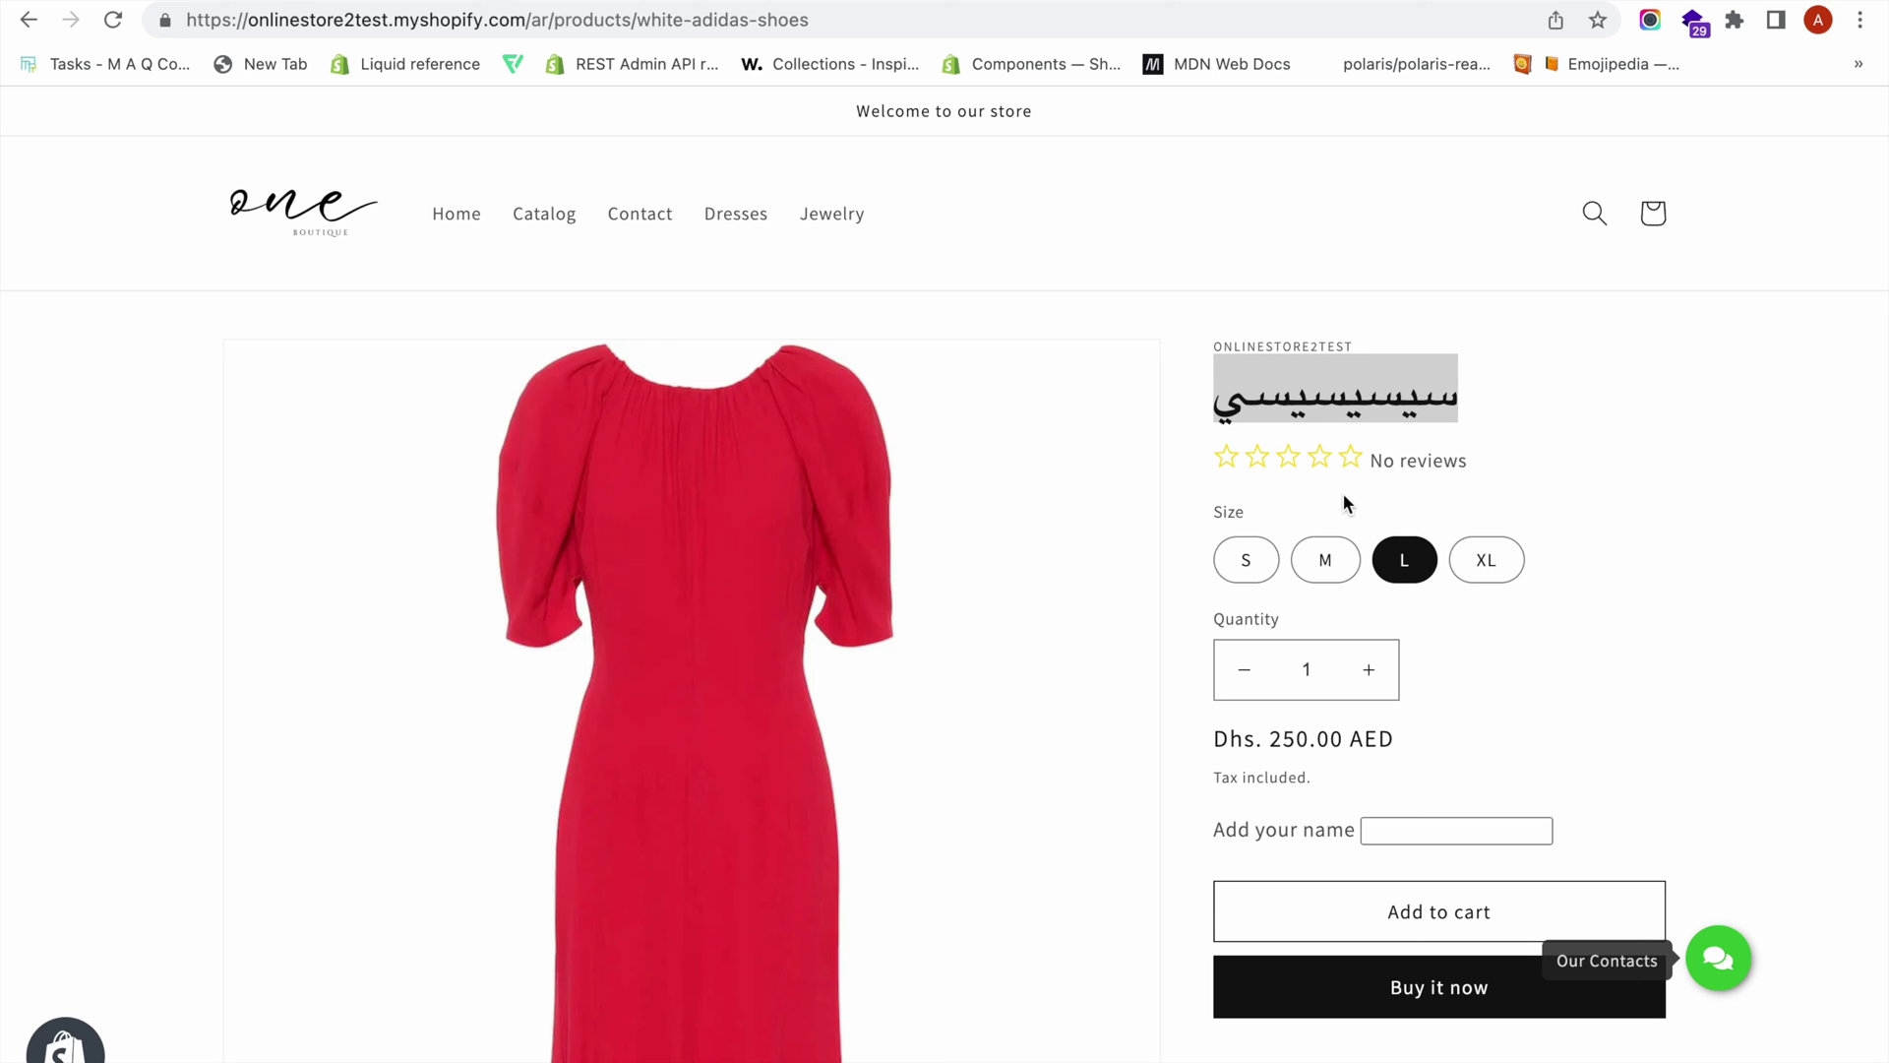
scroll(1336, 440, down, 3)
drag(1323, 817, 1265, 823)
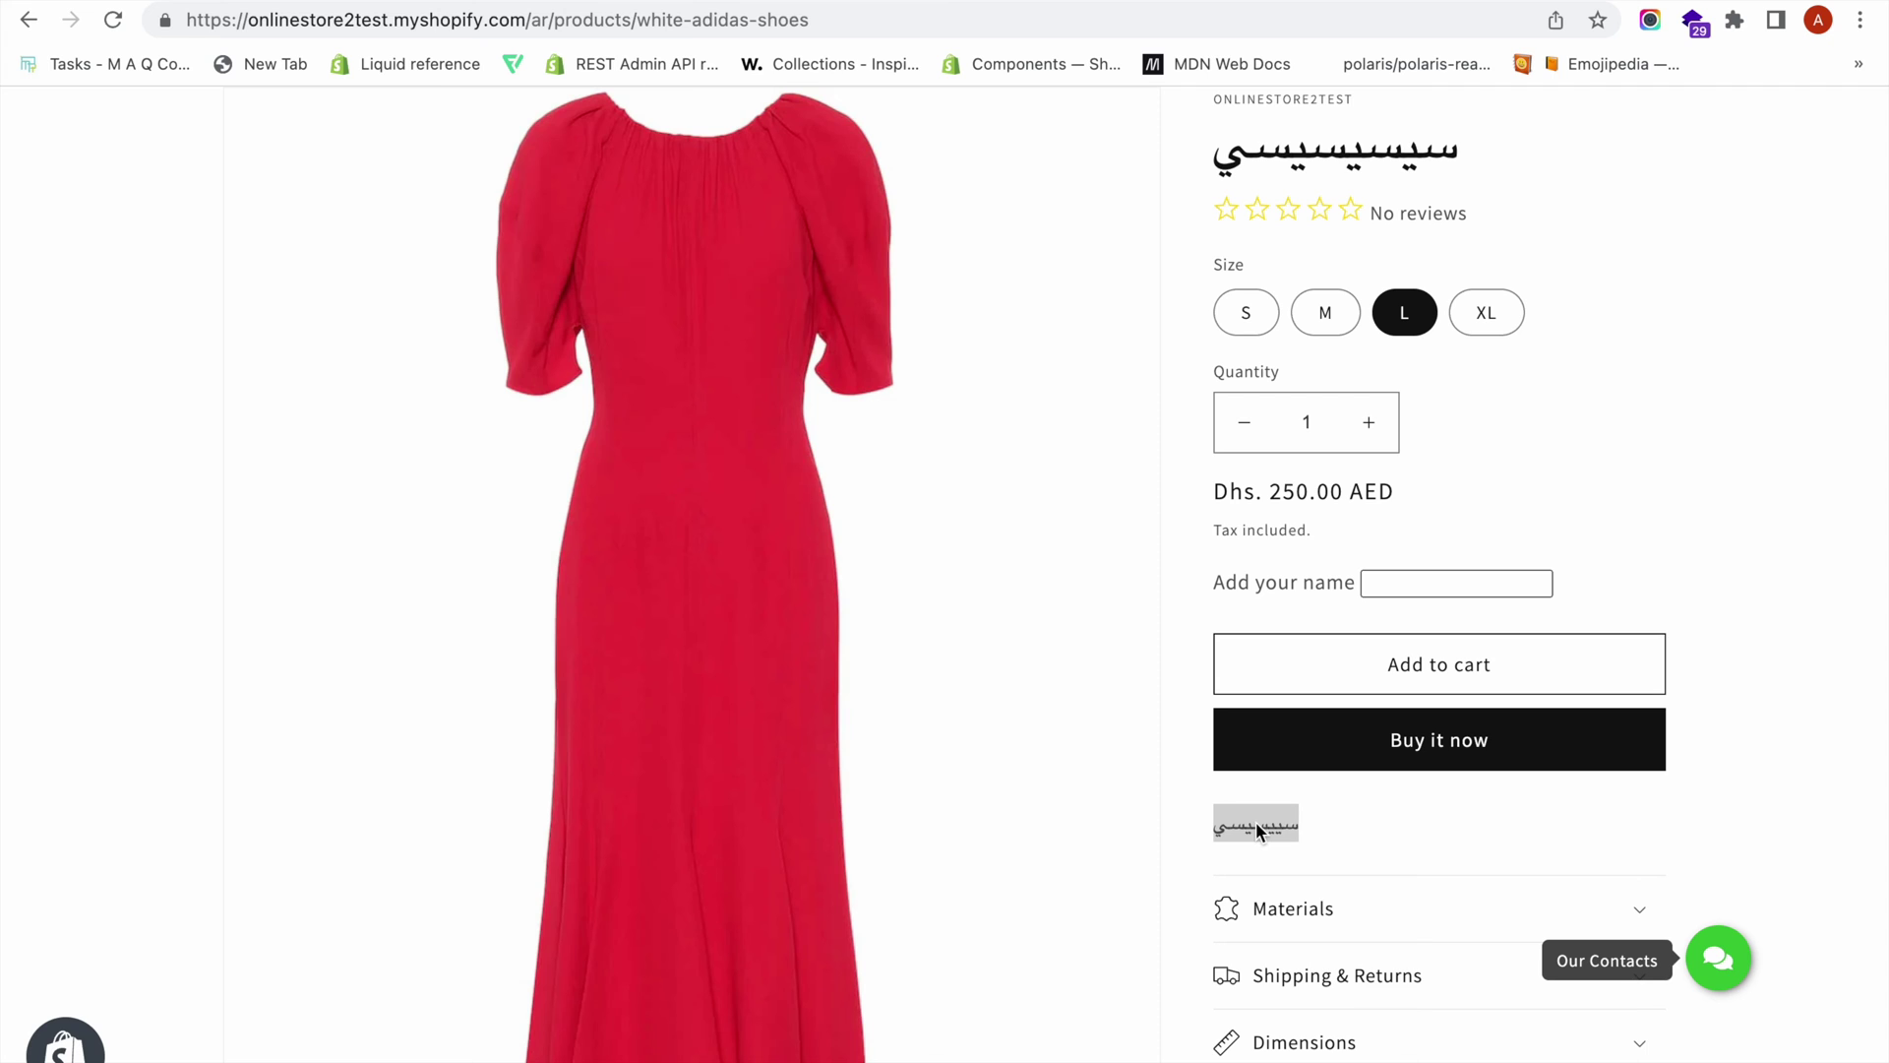
scroll(1257, 823, up, 2)
scroll(1256, 823, up, 1)
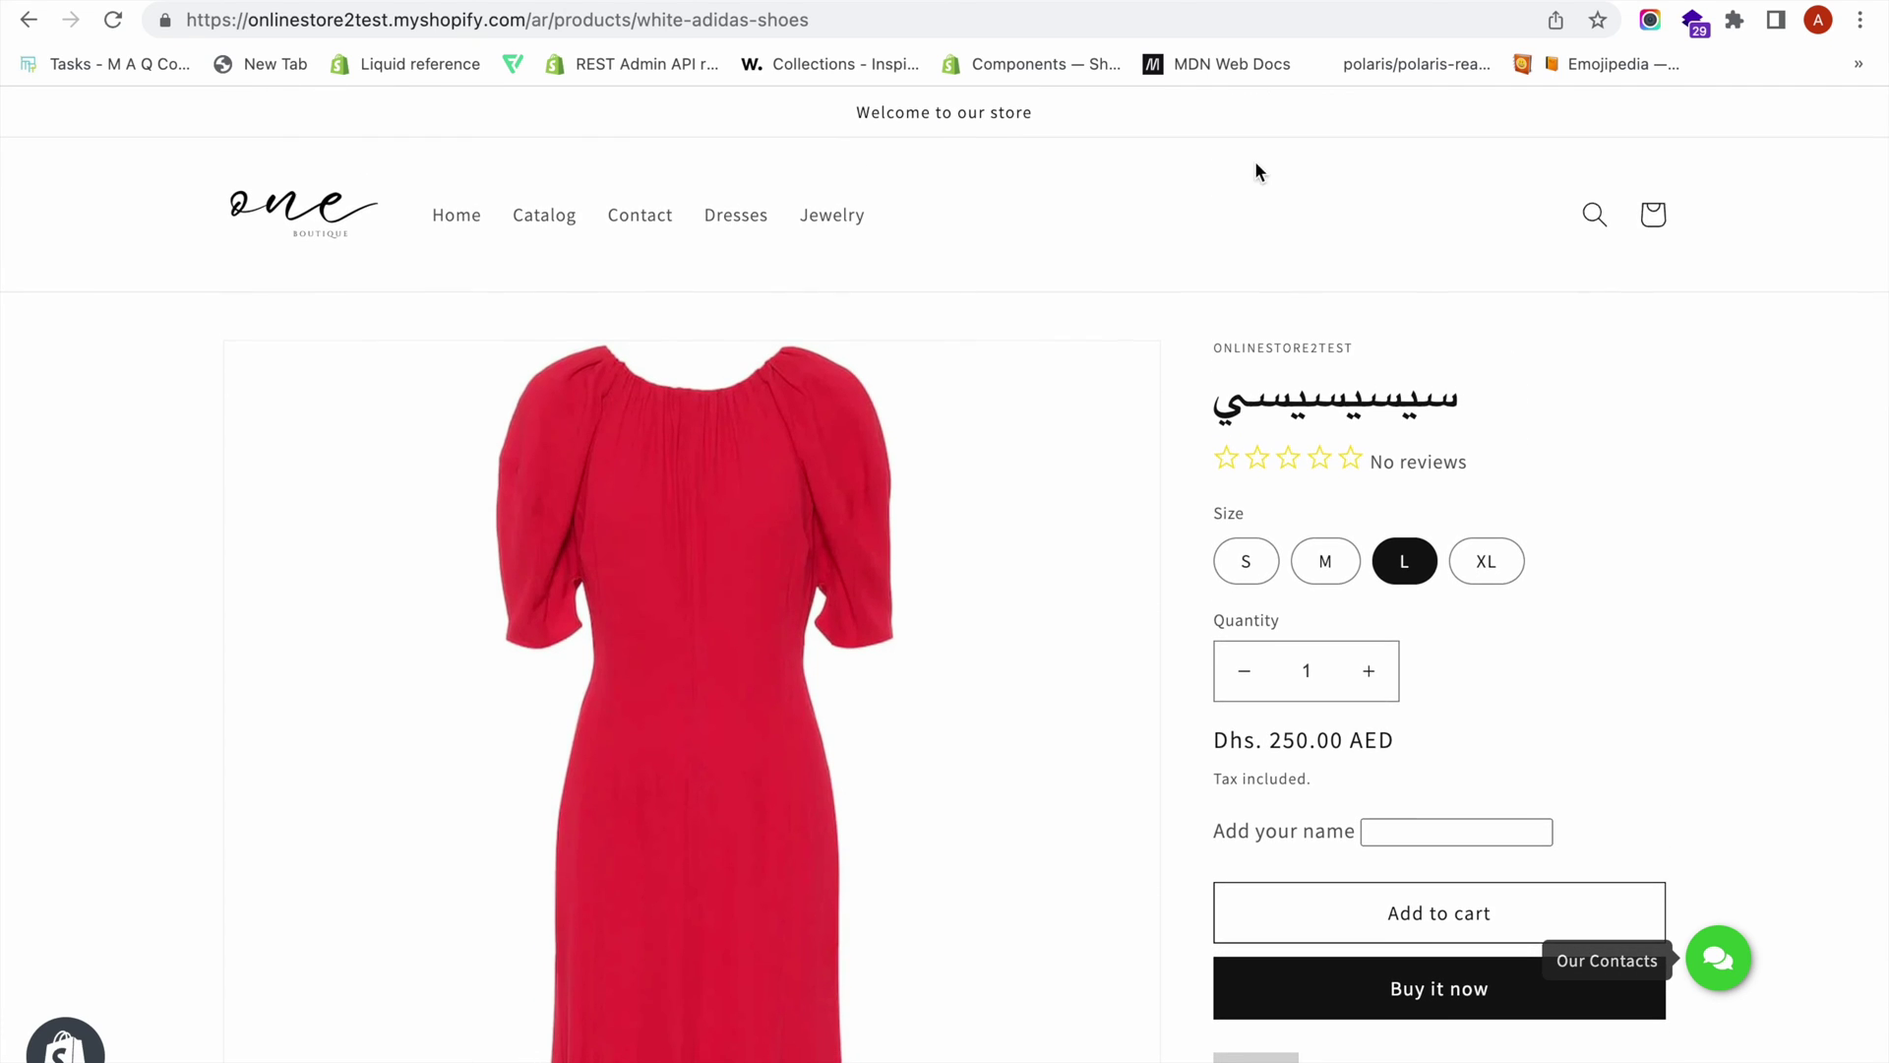
- Return to Translate & Adapt, open the Hindi product translations and examine the auto-translated fields of the Red Midi Dress
key(ctrl+Tab)
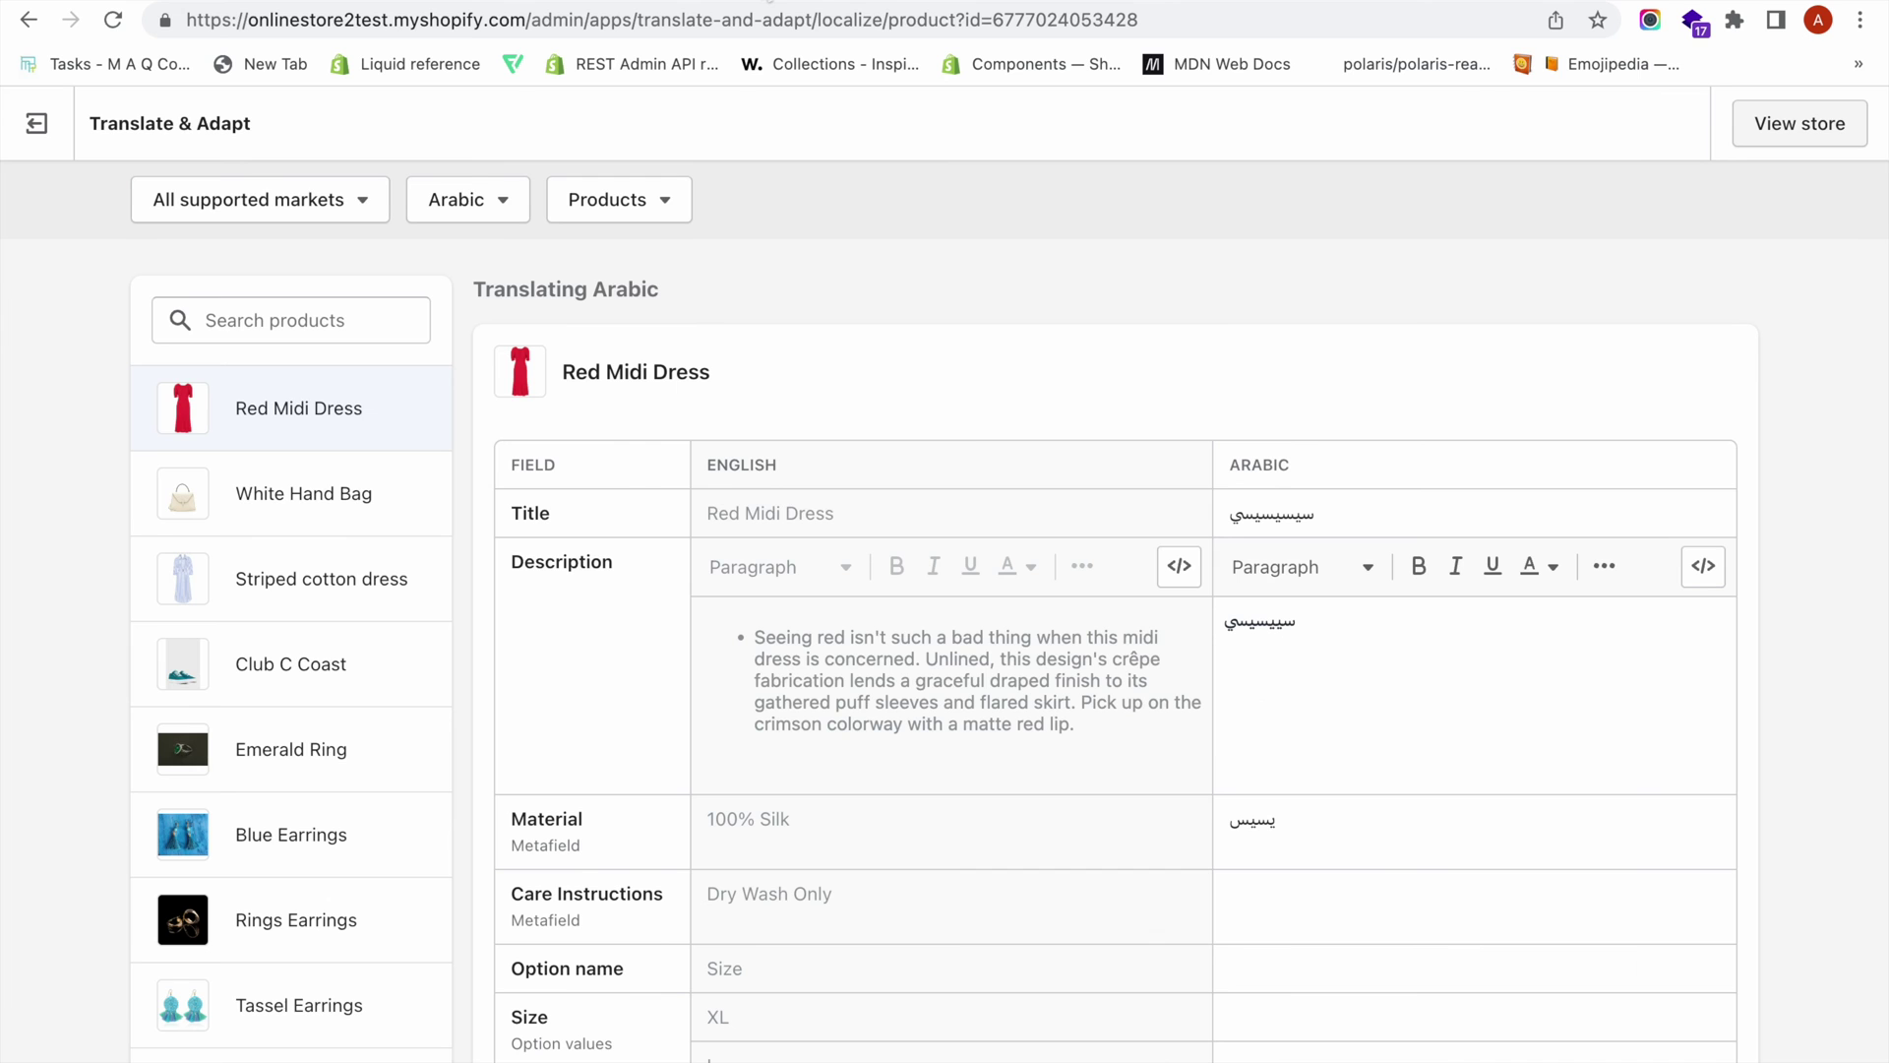
key(ctrl+Tab)
scroll(925, 718, down, 2)
scroll(944, 776, up, 2)
click(1250, 610)
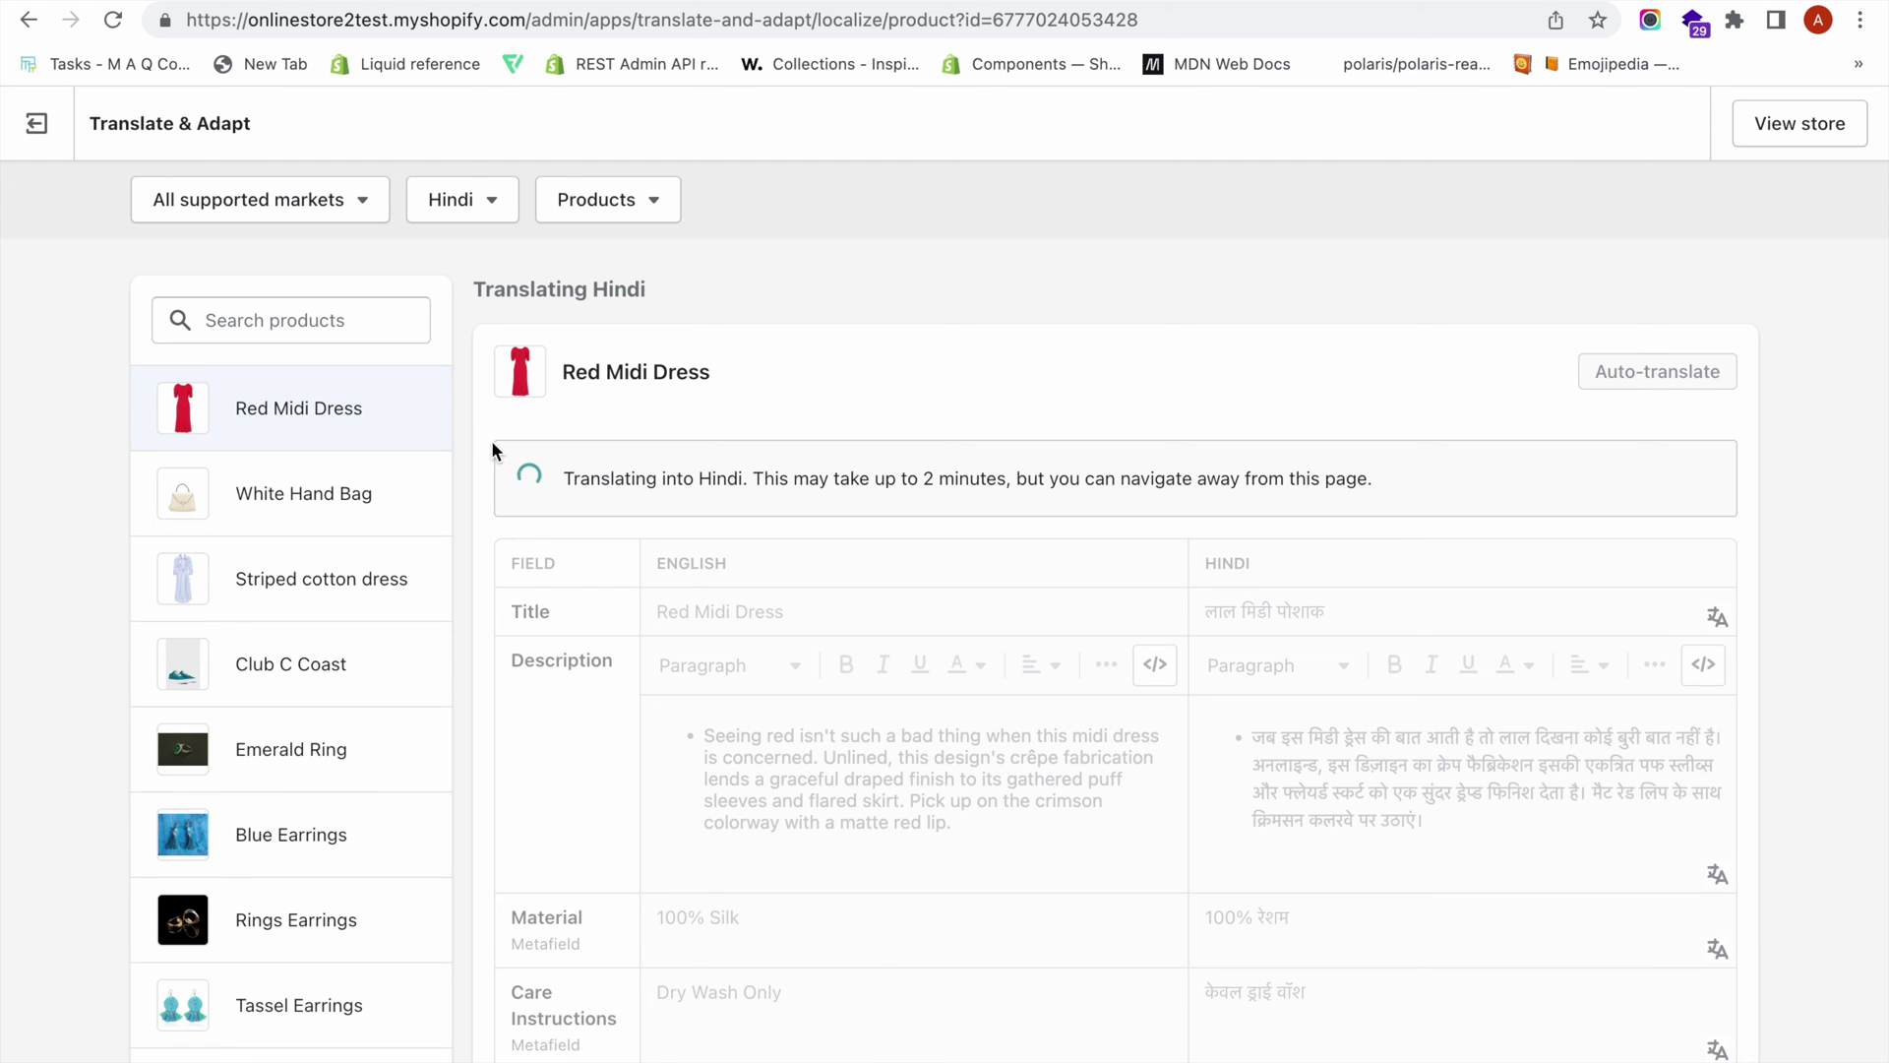
scroll(858, 636, down, 3)
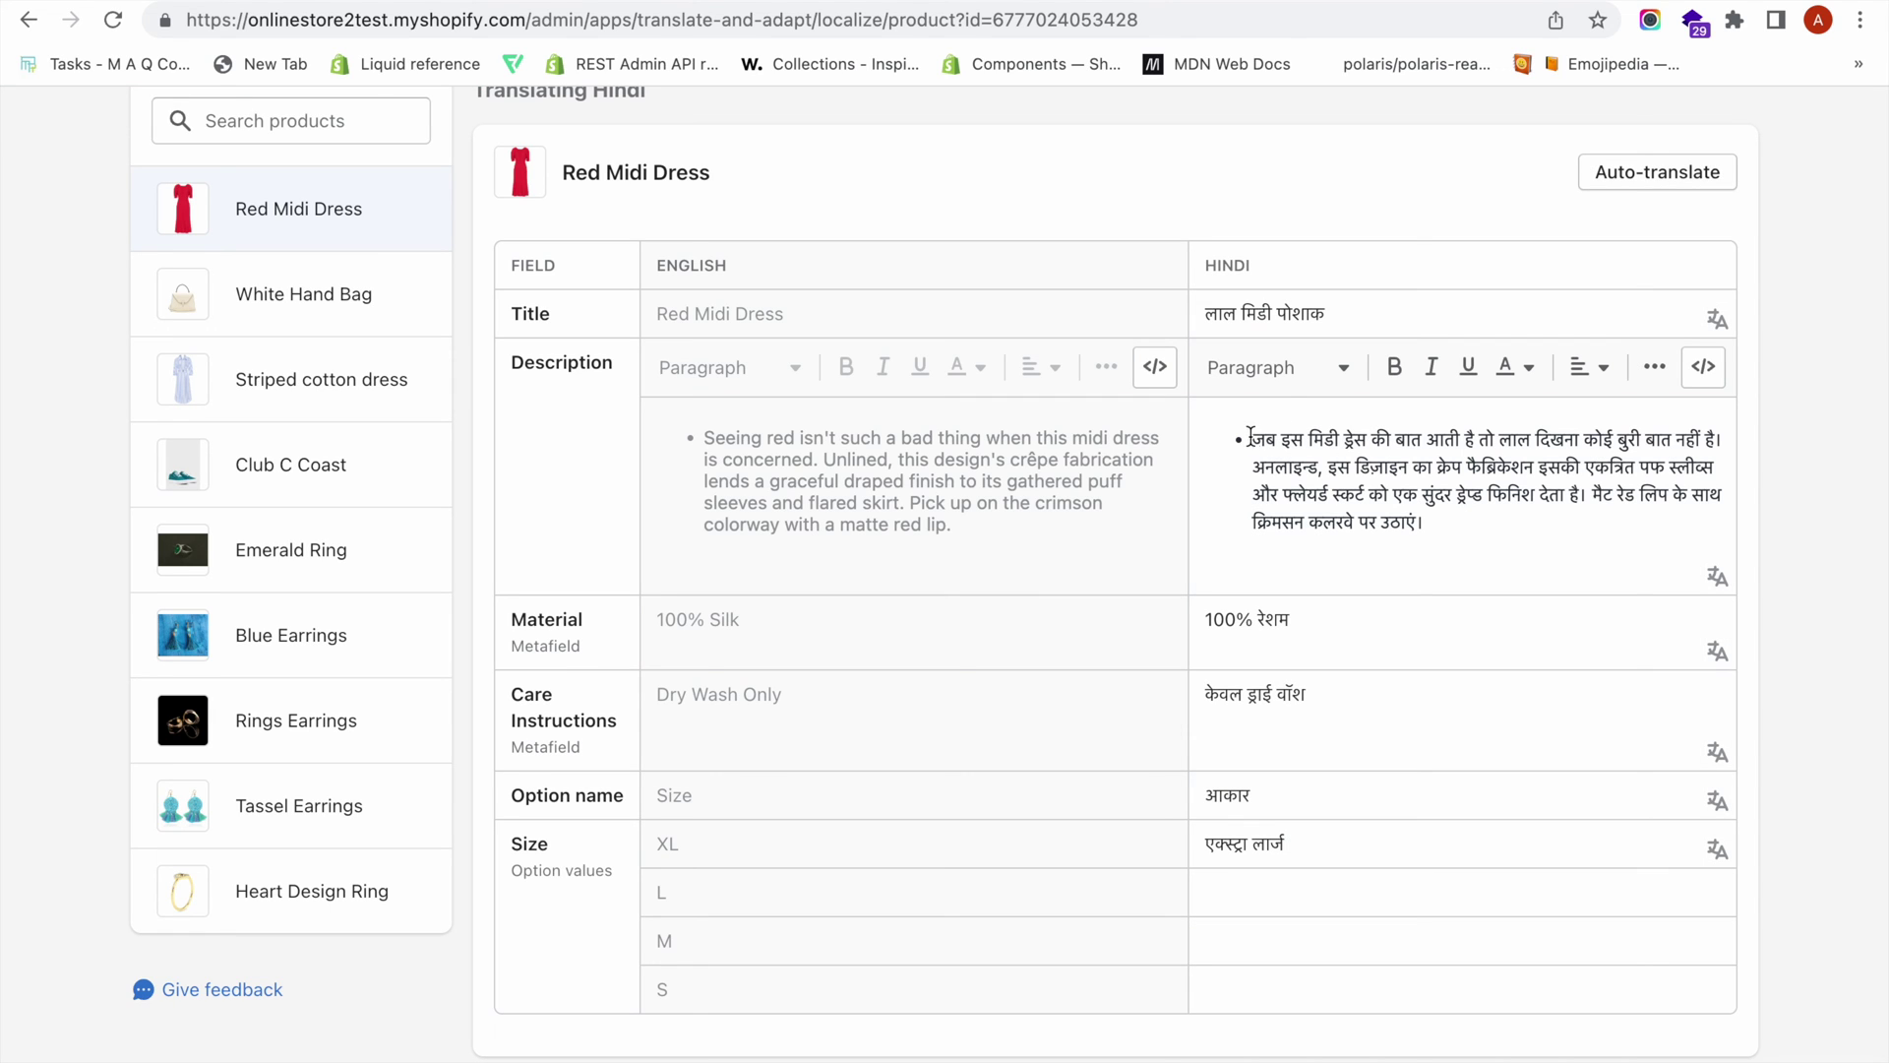
drag(1248, 437, 1455, 530)
scroll(1455, 531, up, 2)
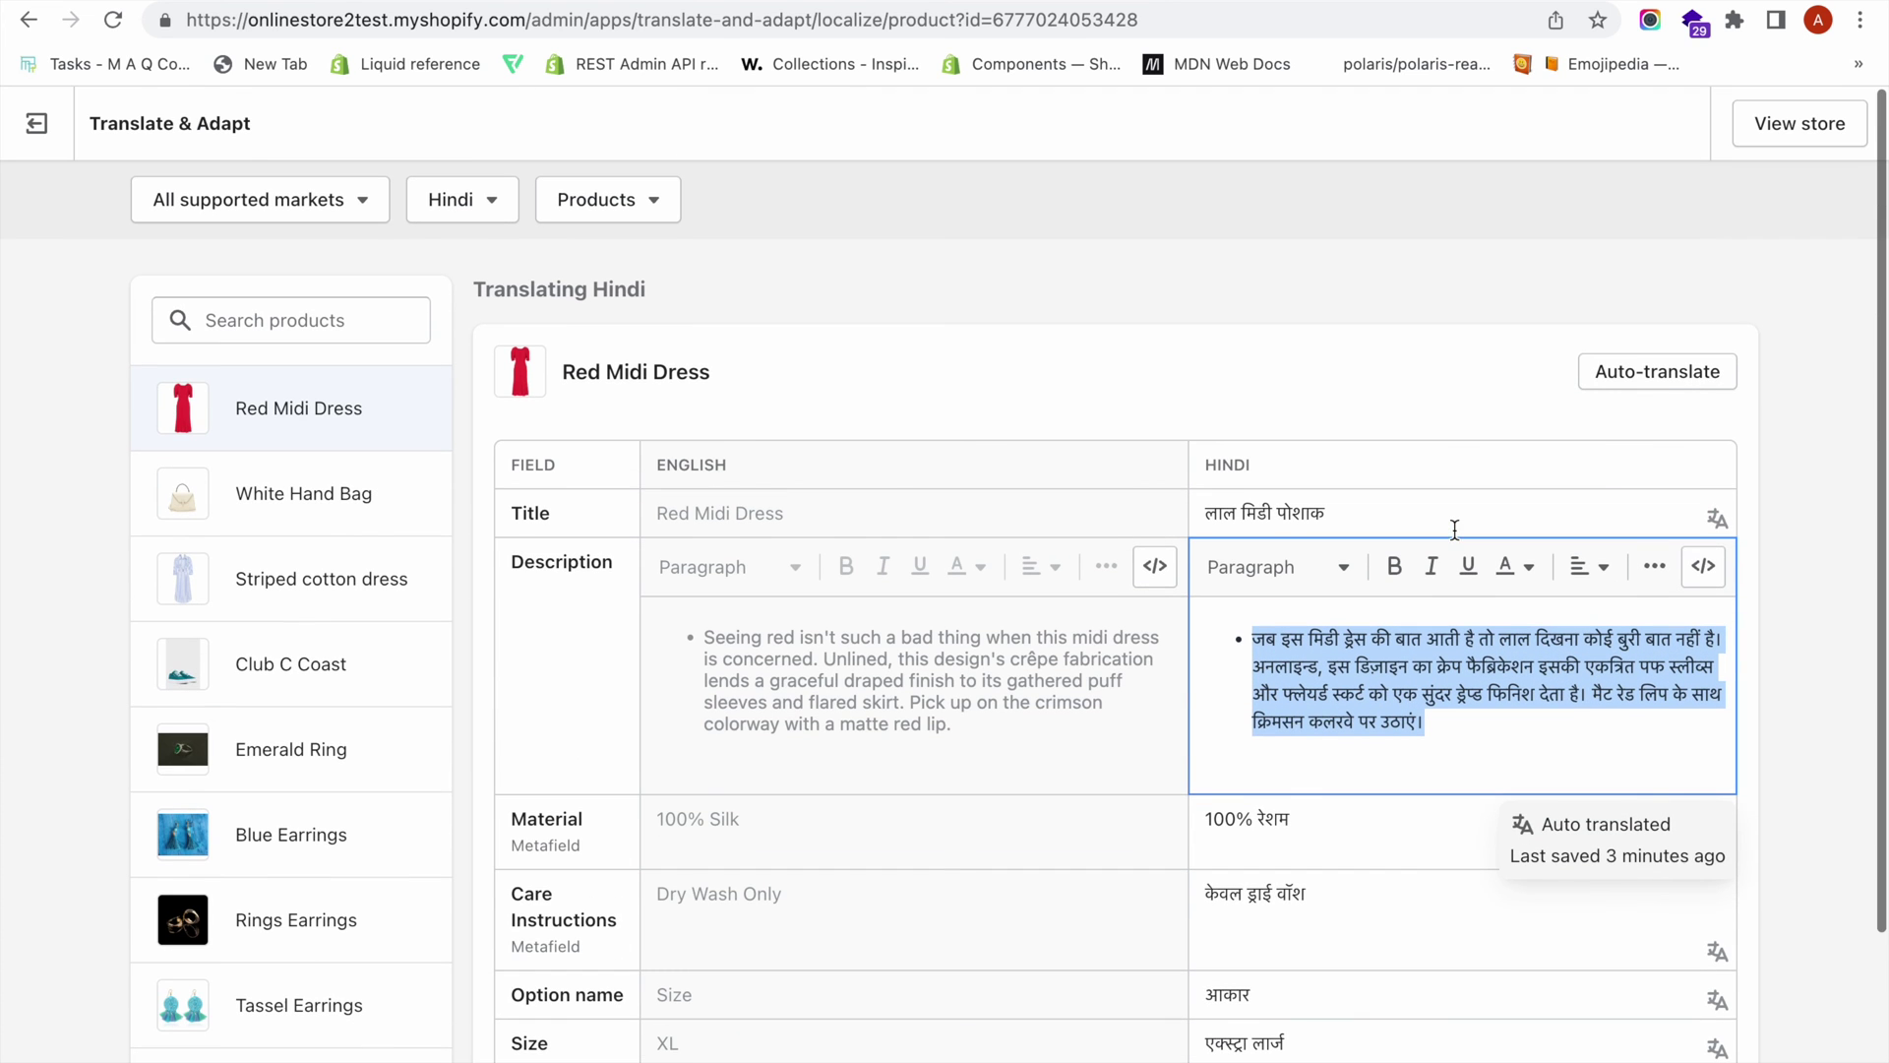
- View the Hindi storefront home page and examine the translated announcement, brand text and featured products
click(1781, 125)
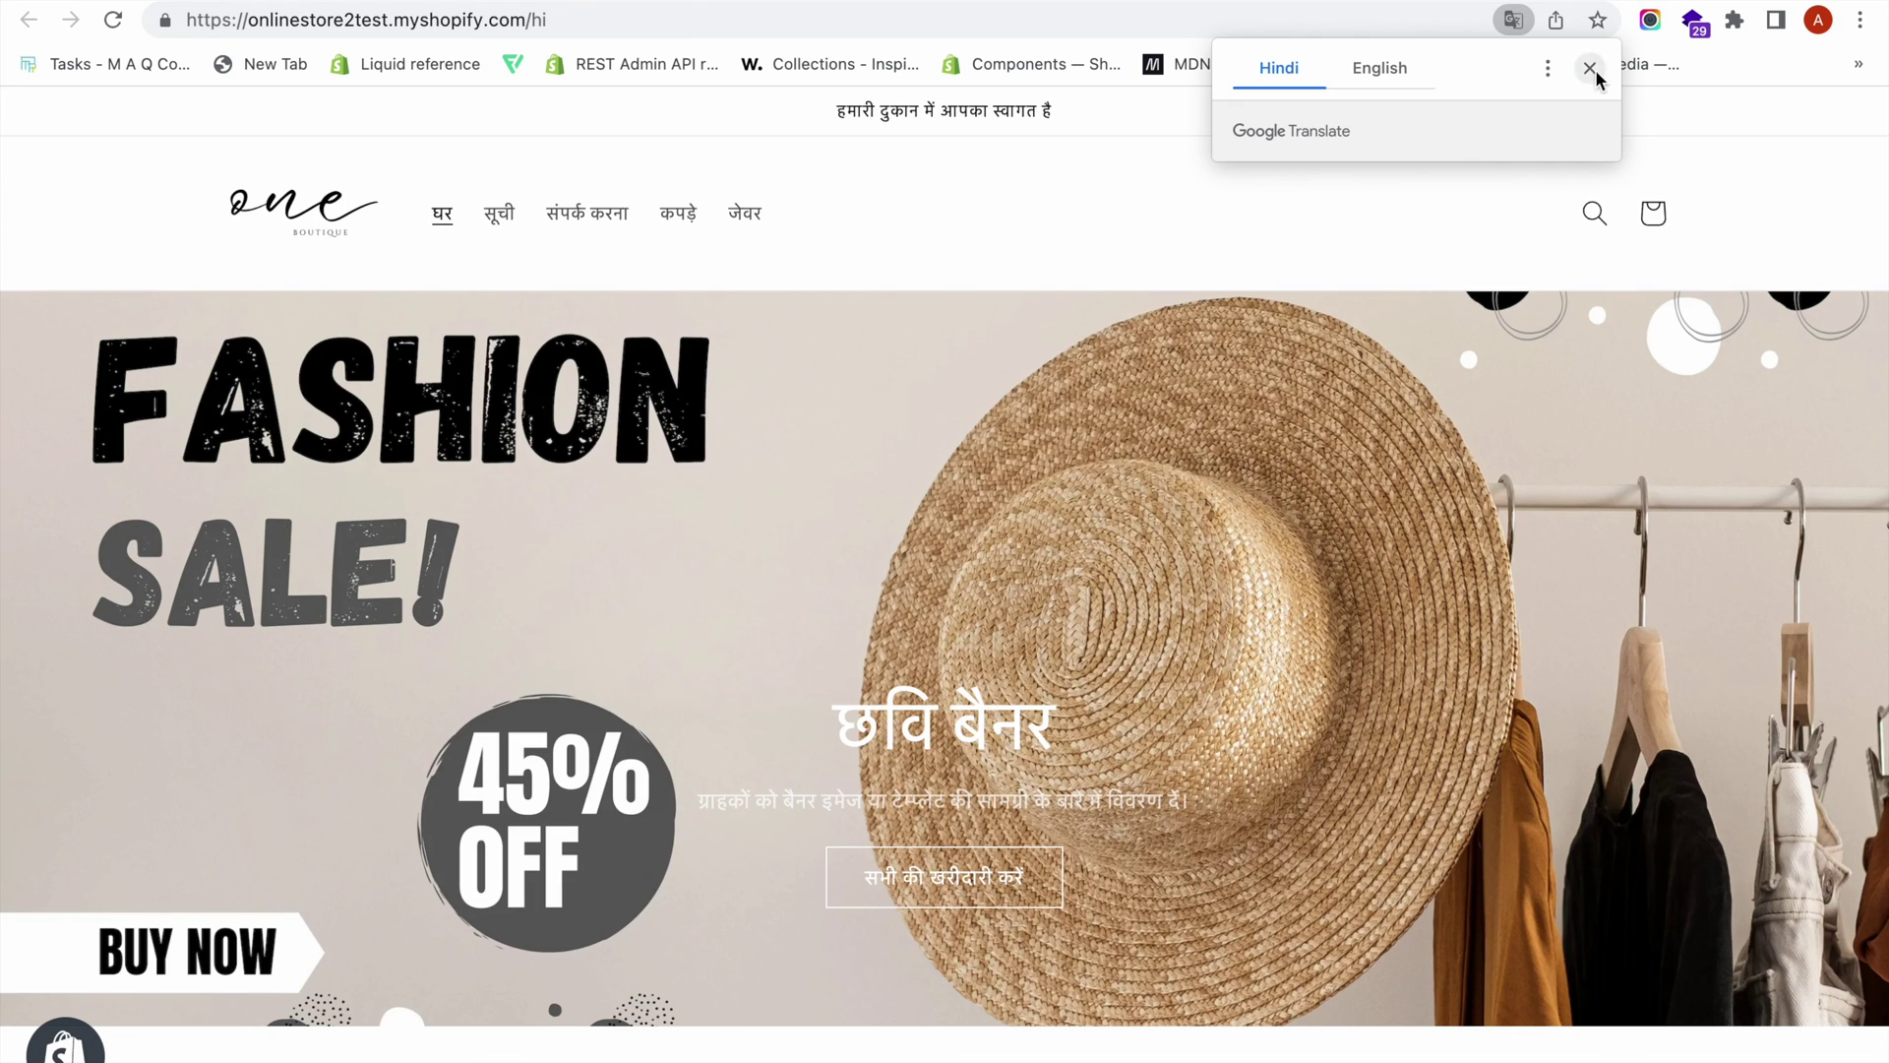
click(1587, 68)
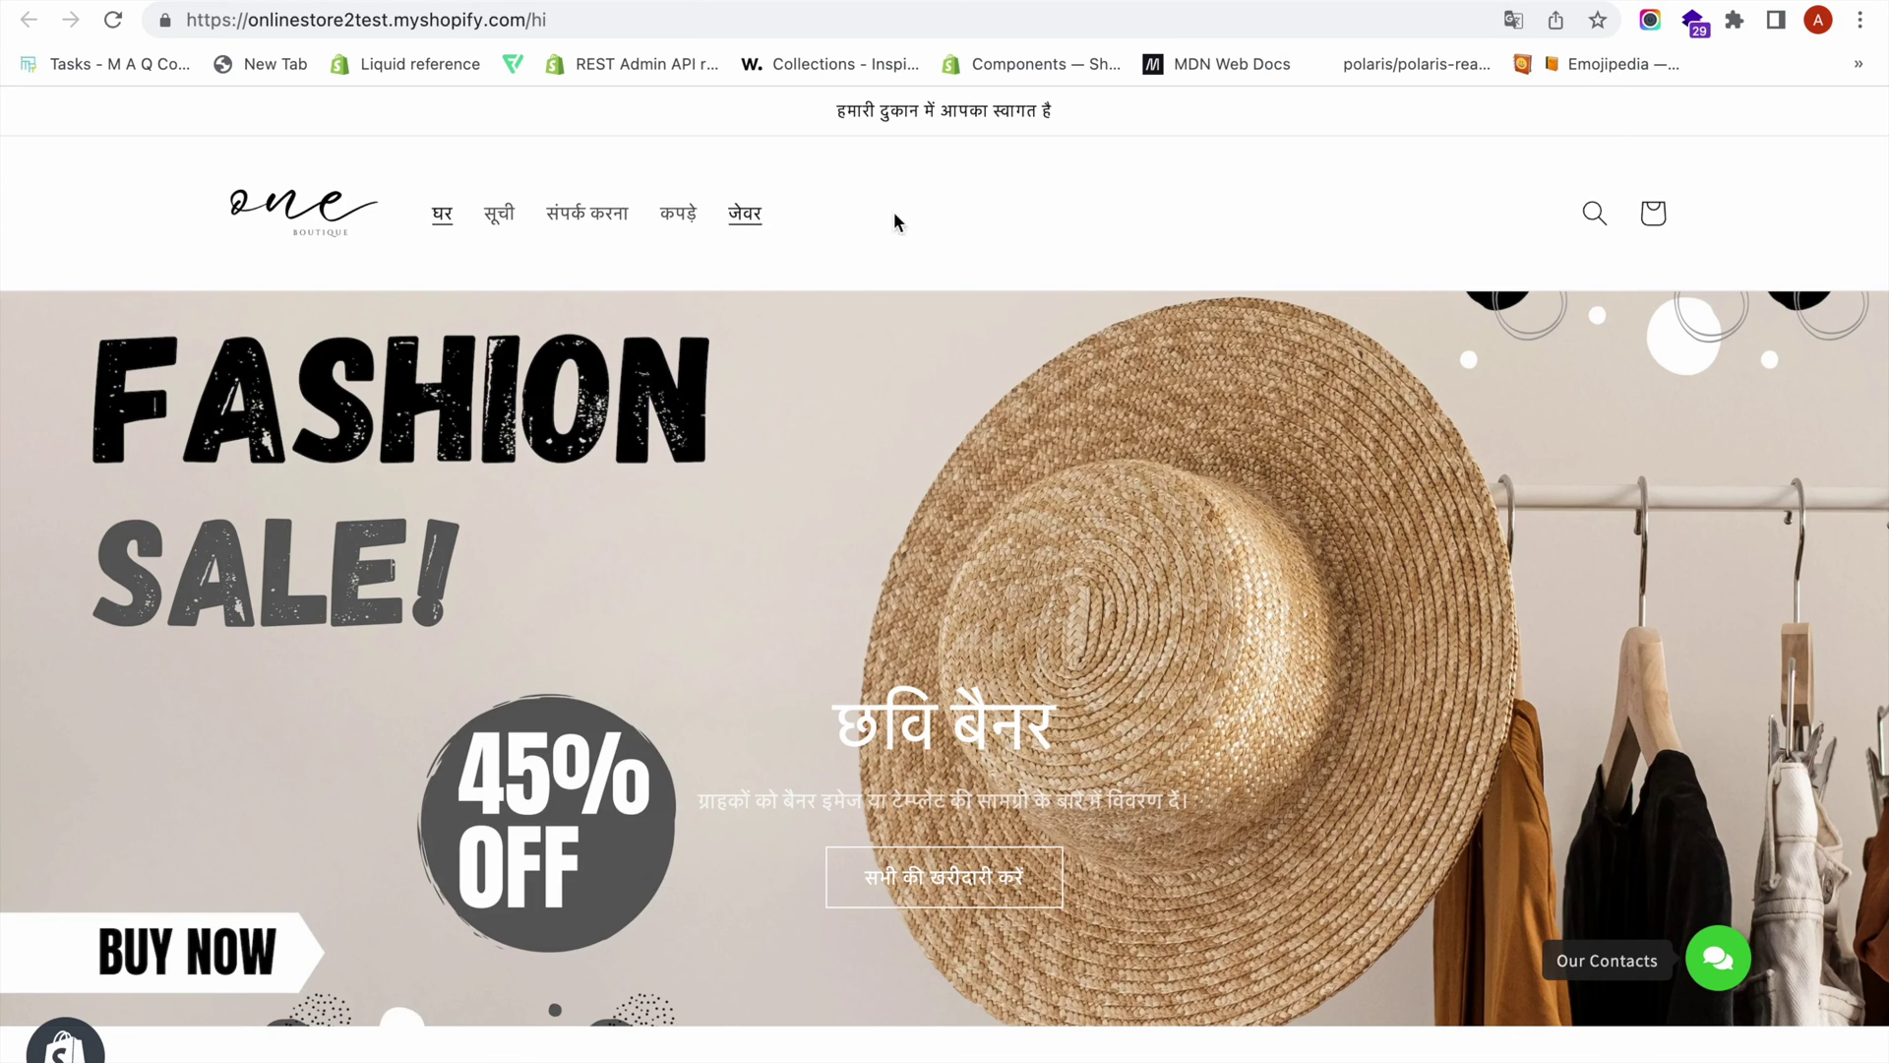
triple_click(810, 114)
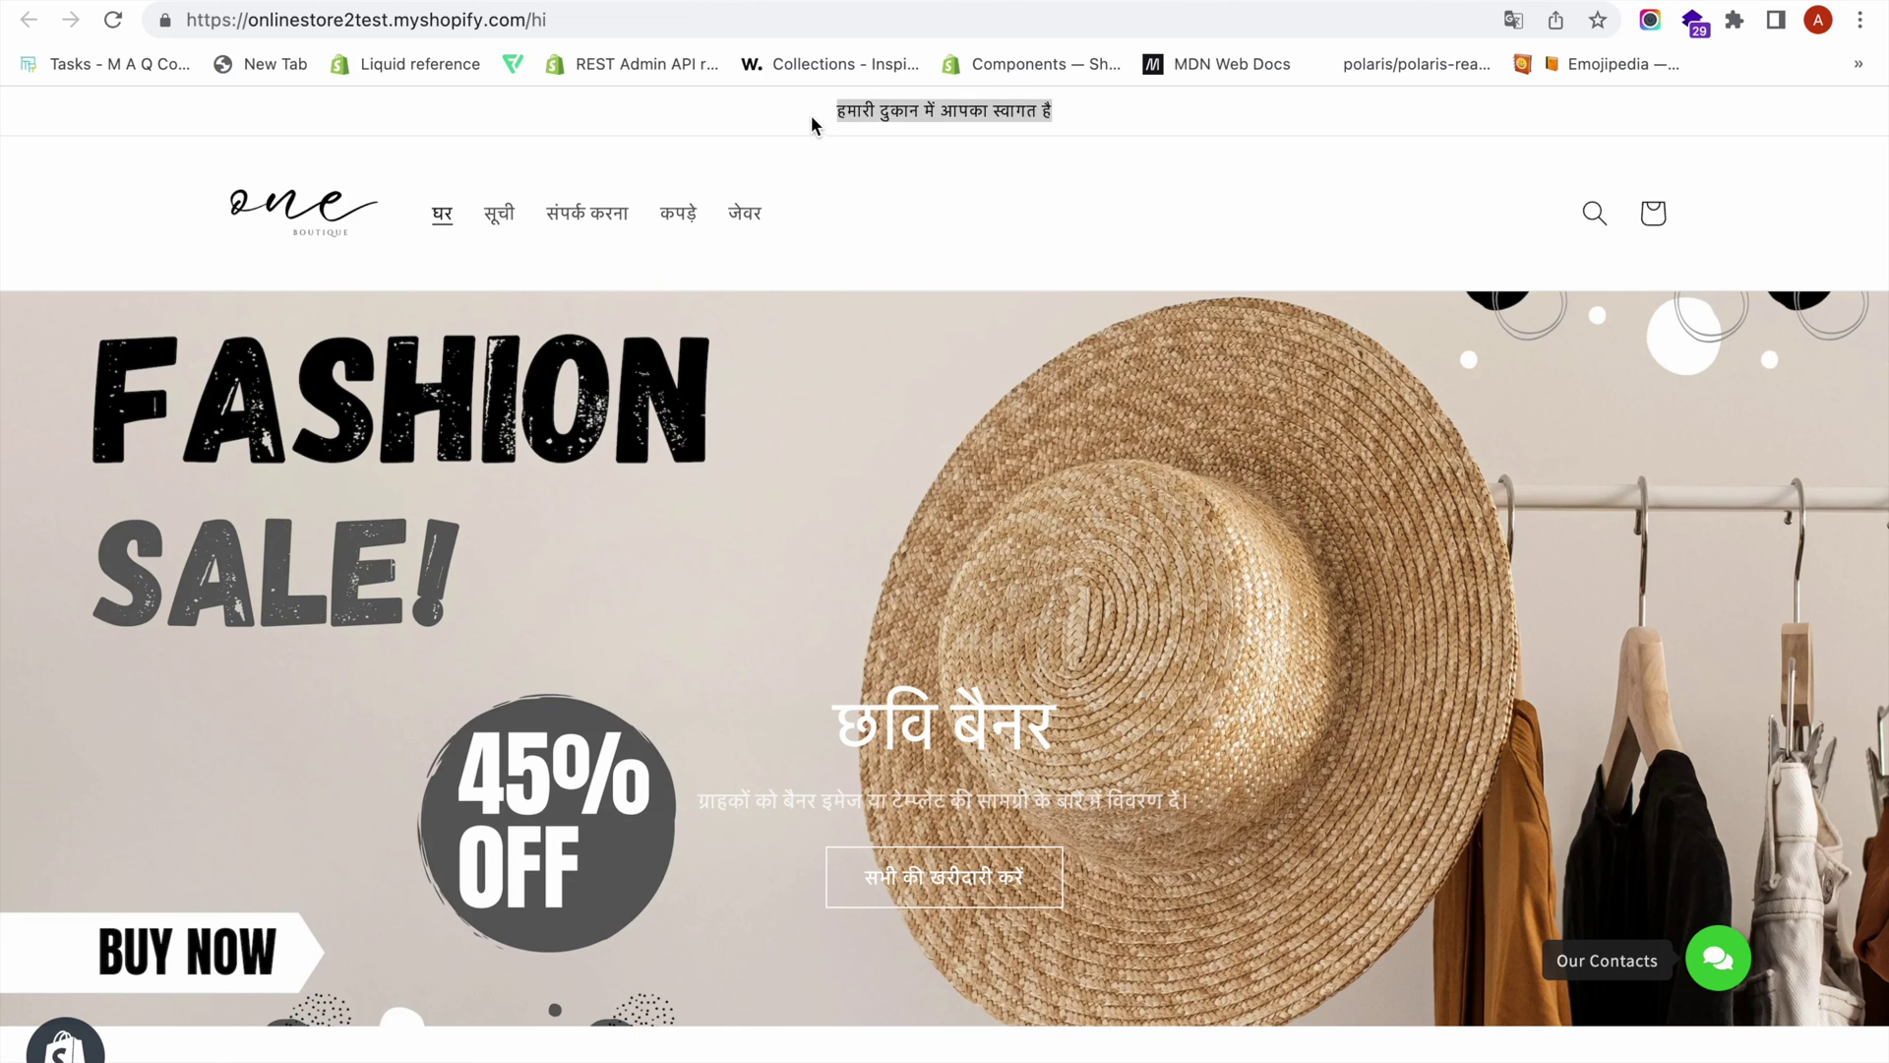
scroll(873, 856, down, 8)
scroll(885, 590, up, 1)
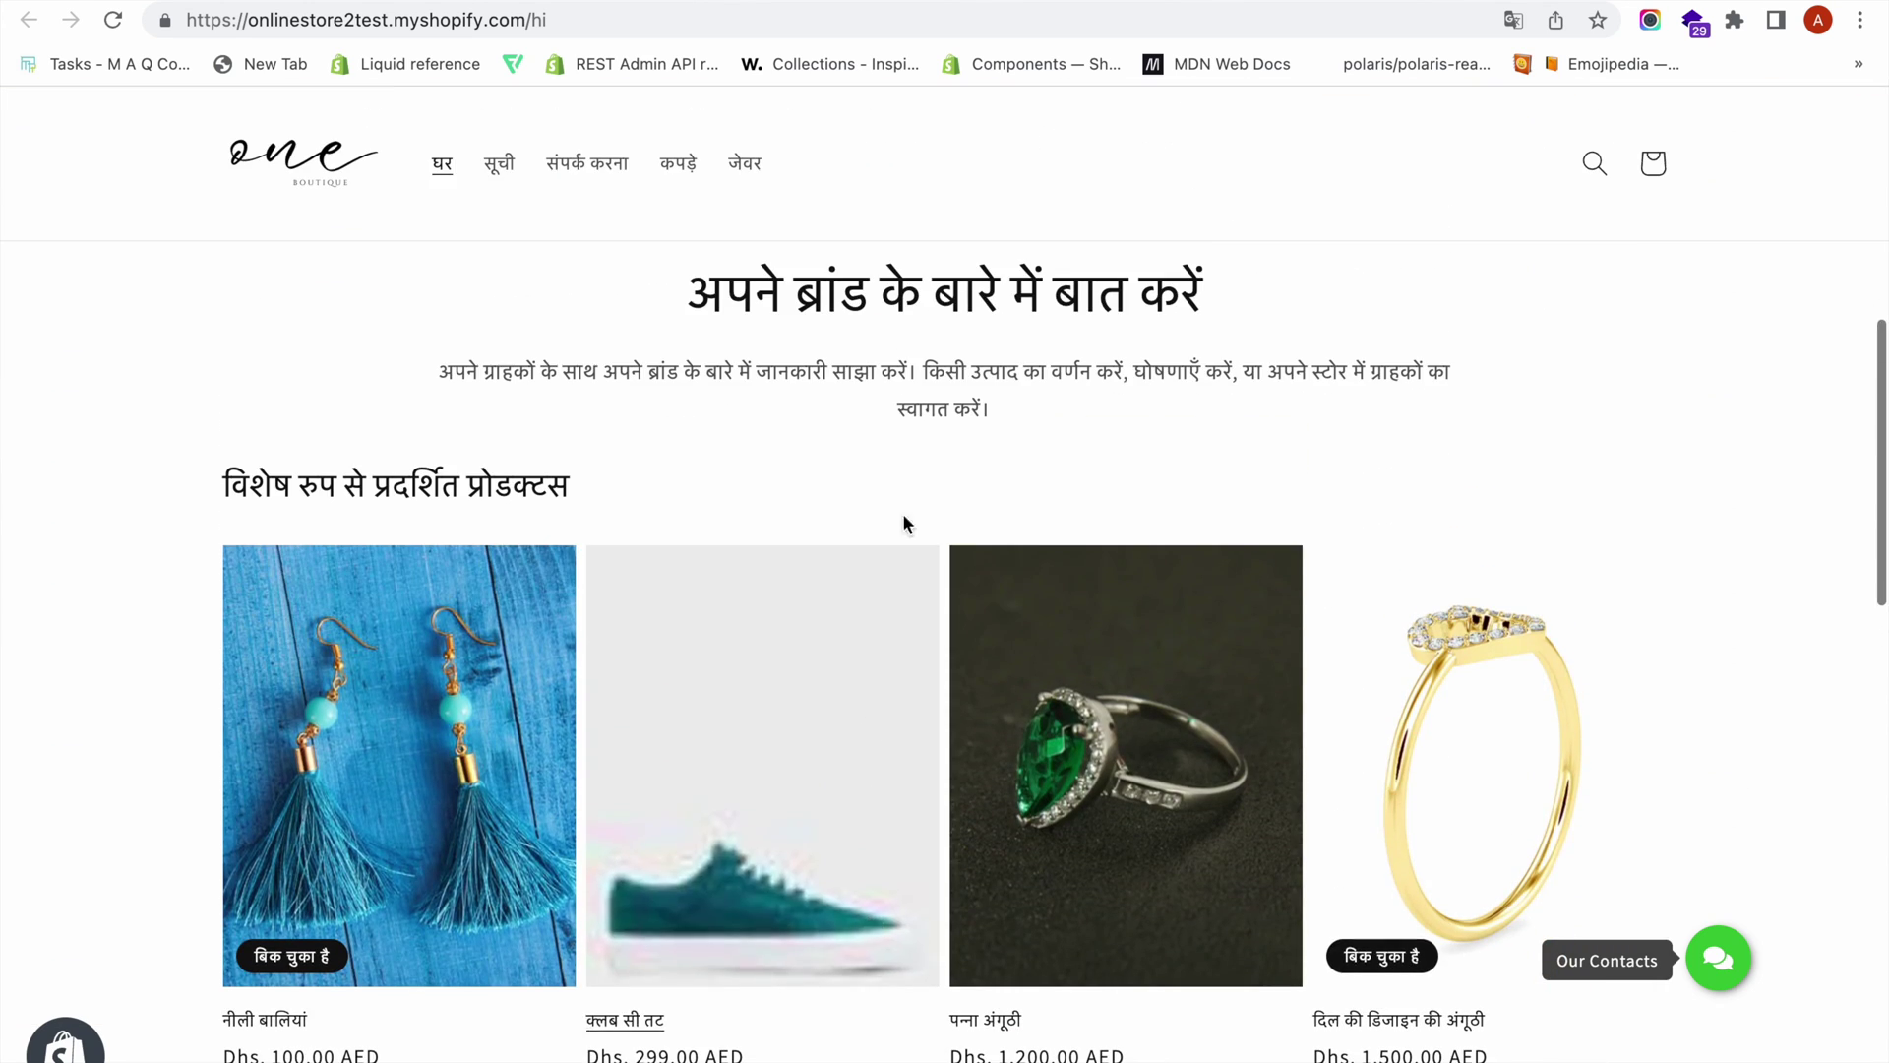
drag(993, 409, 677, 340)
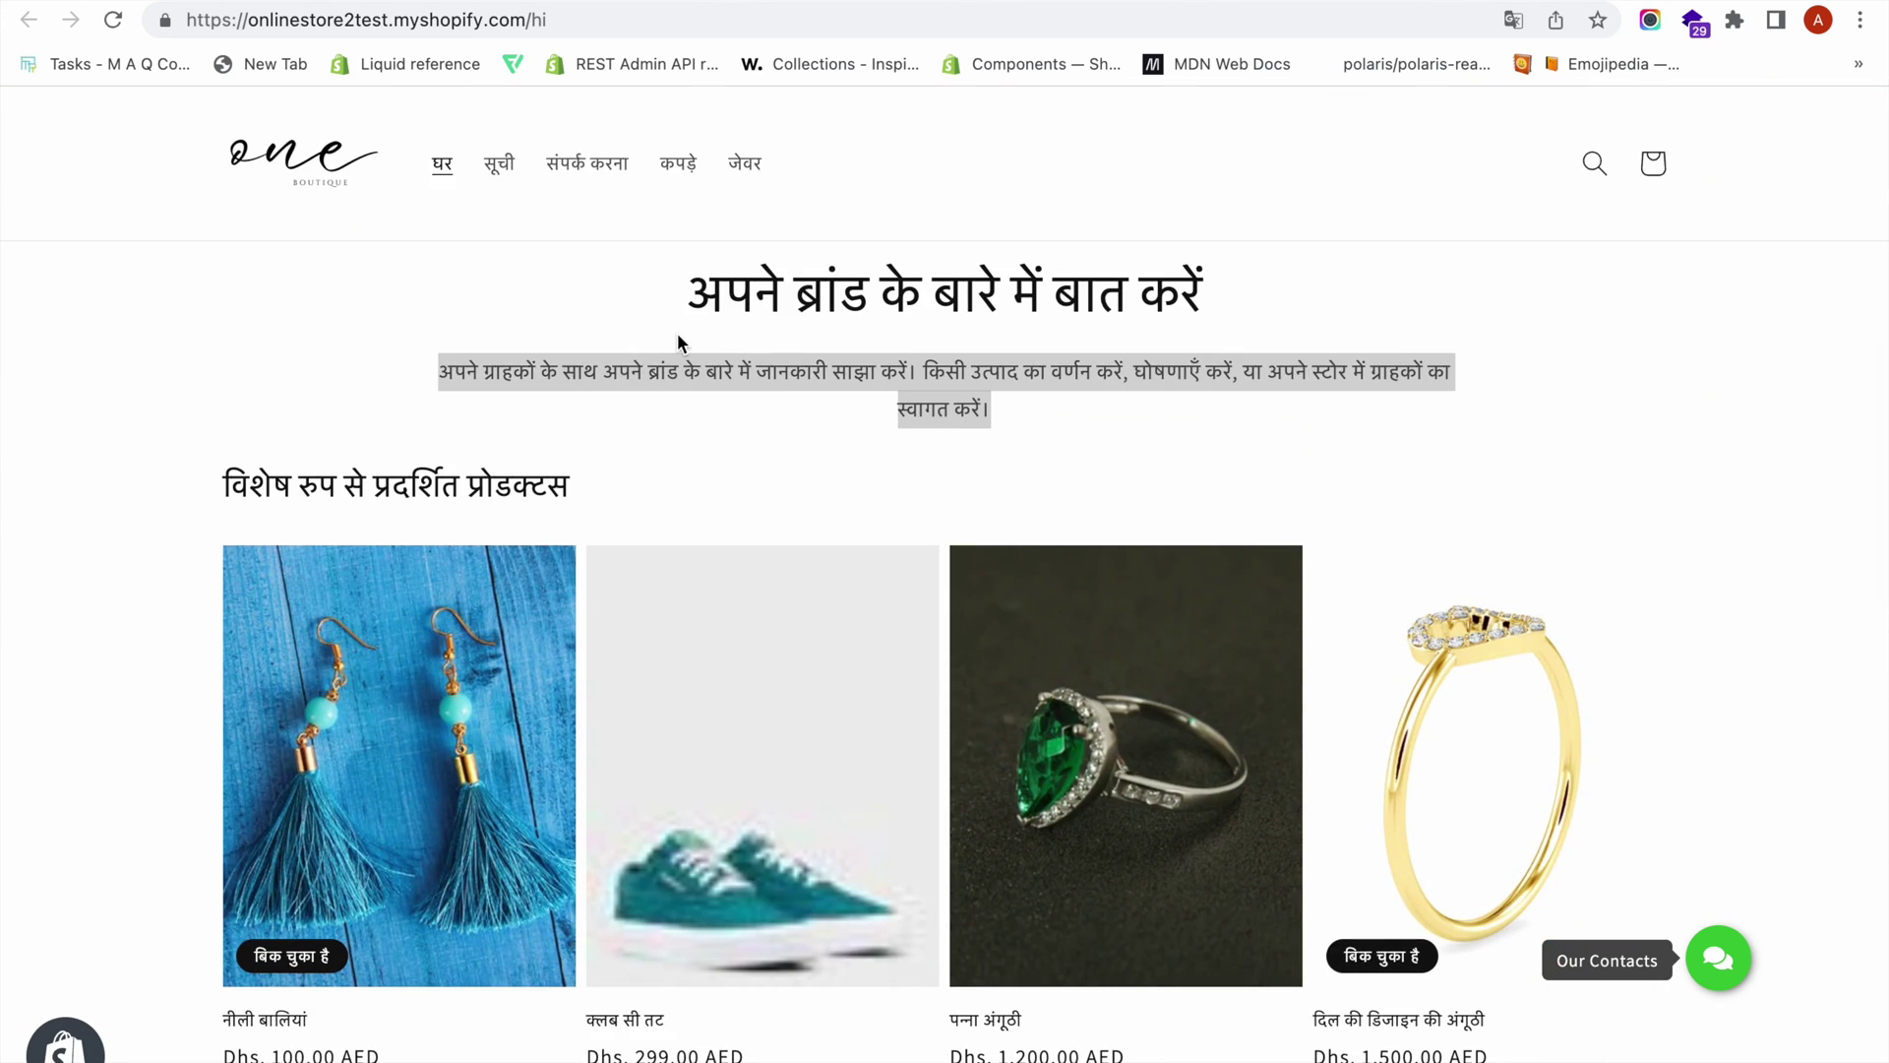
scroll(677, 340, down, 4)
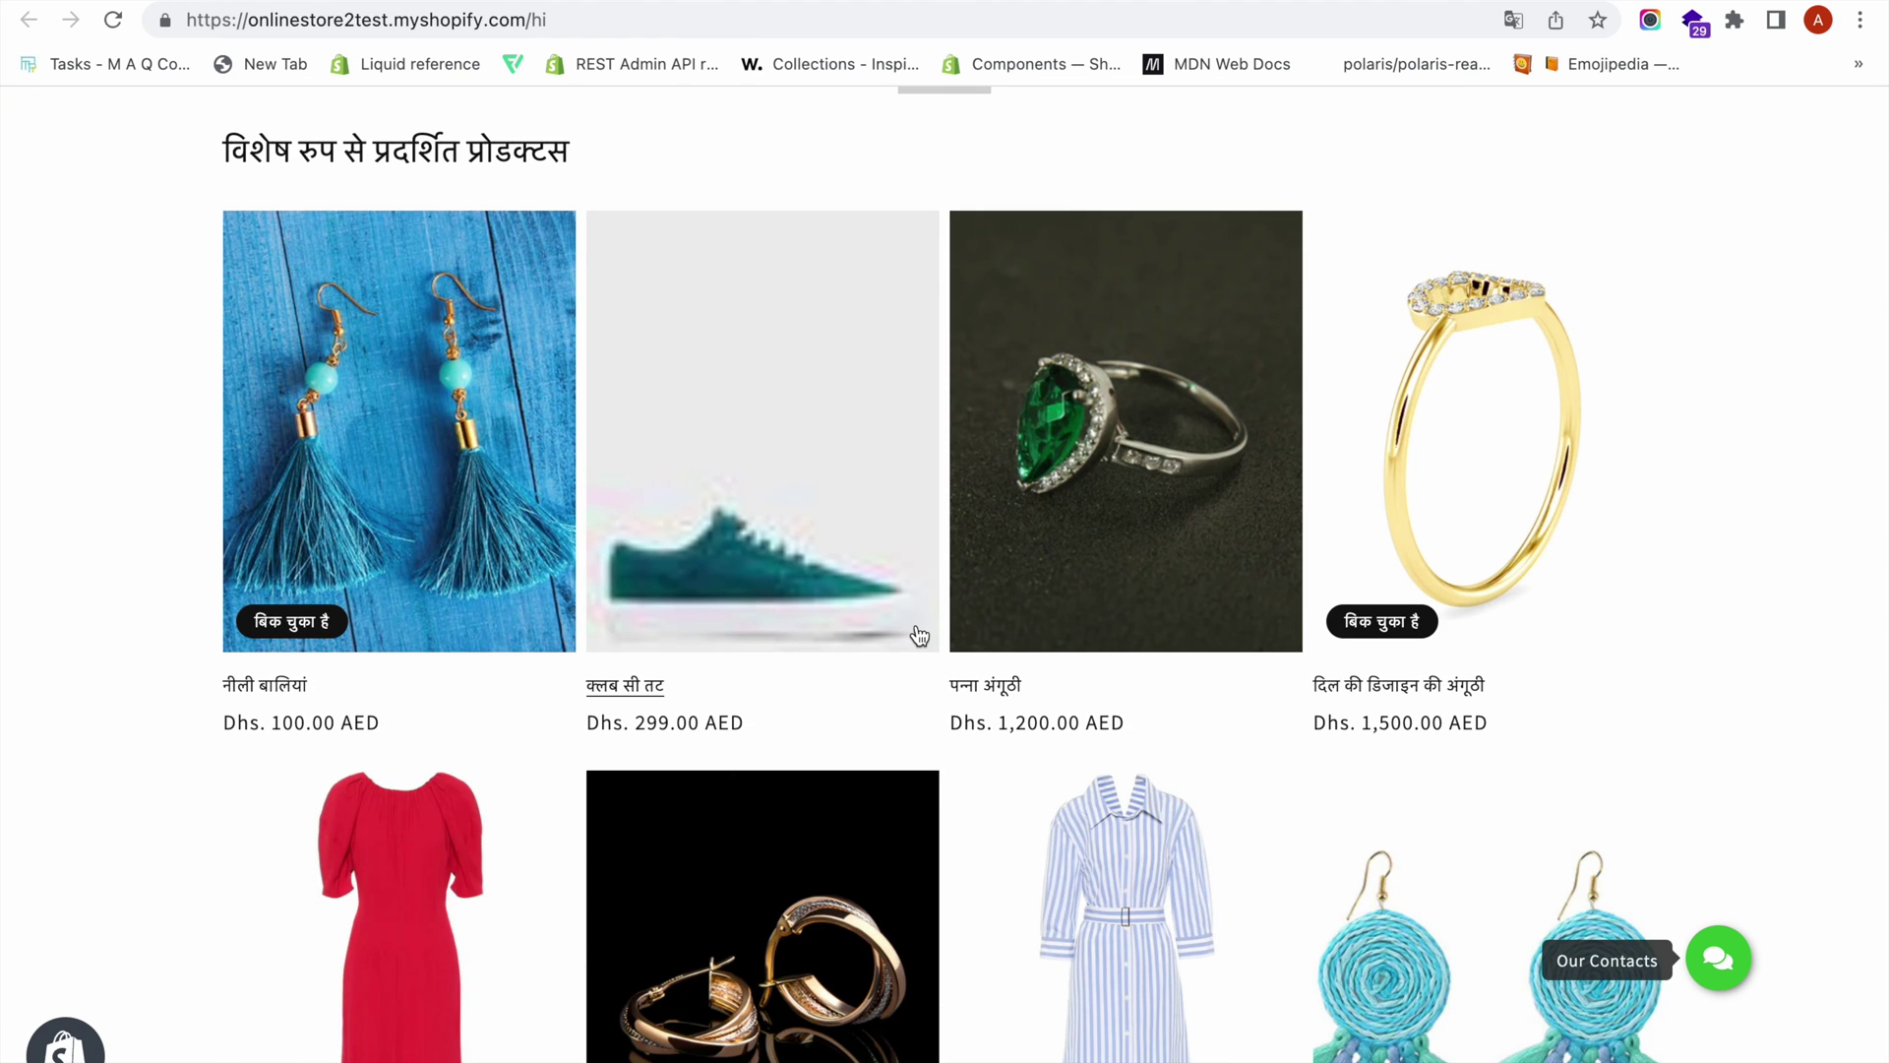
- Review the rest of the Hindi storefront home page, from the navigation and image banner to the footer links and email signup
scroll(917, 630, up, 10)
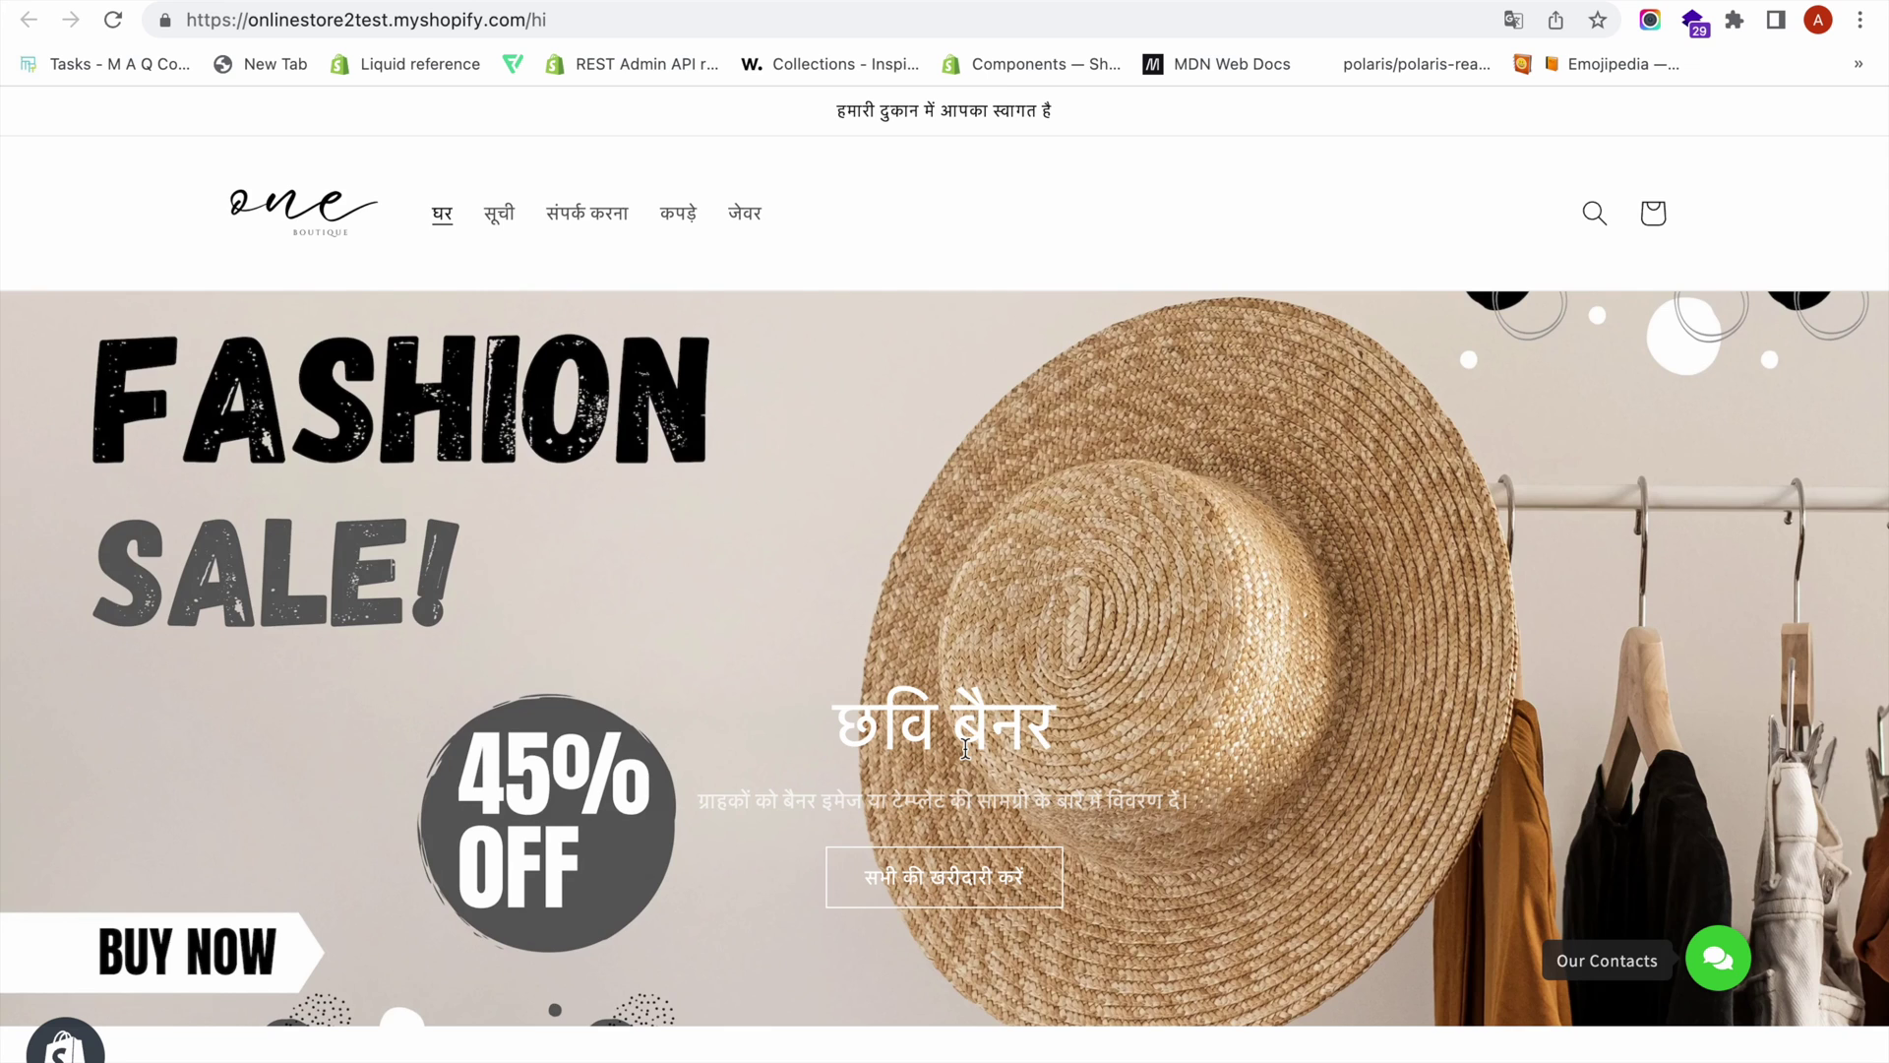
scroll(379, 950, down, 20)
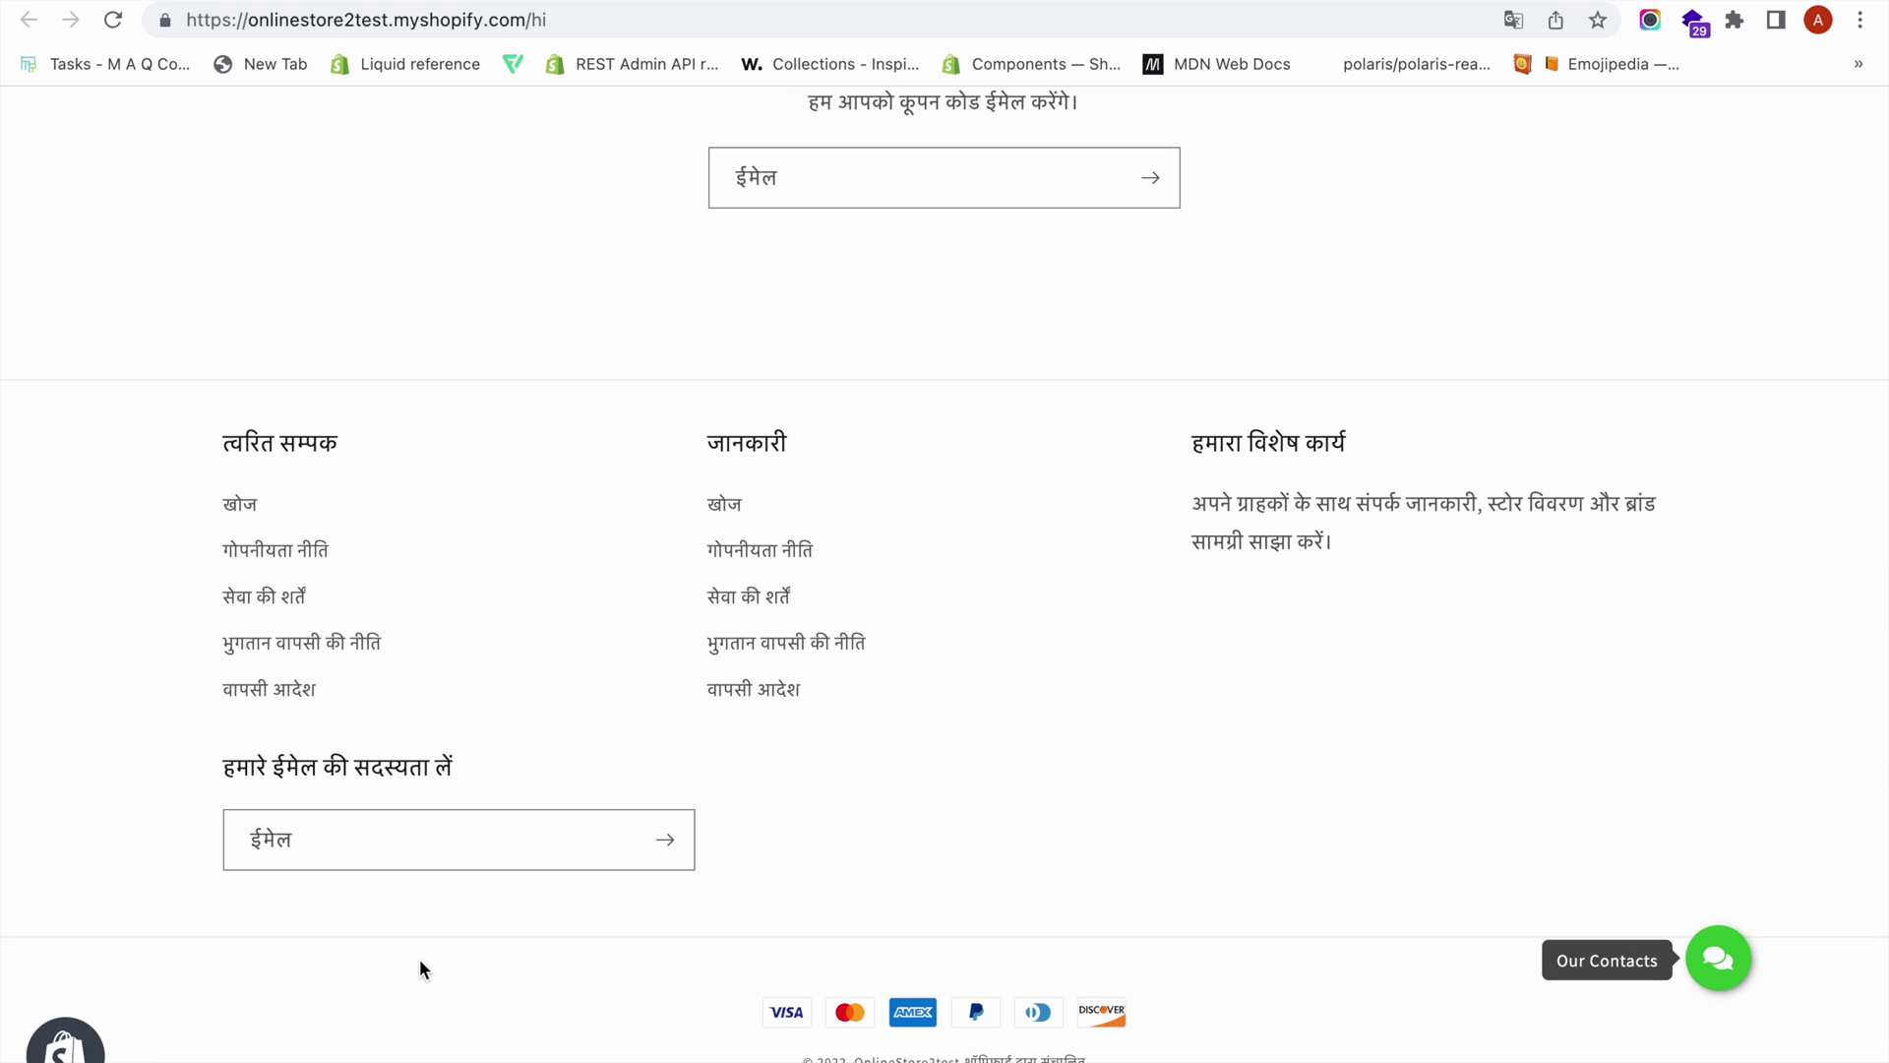
scroll(417, 970, up, 20)
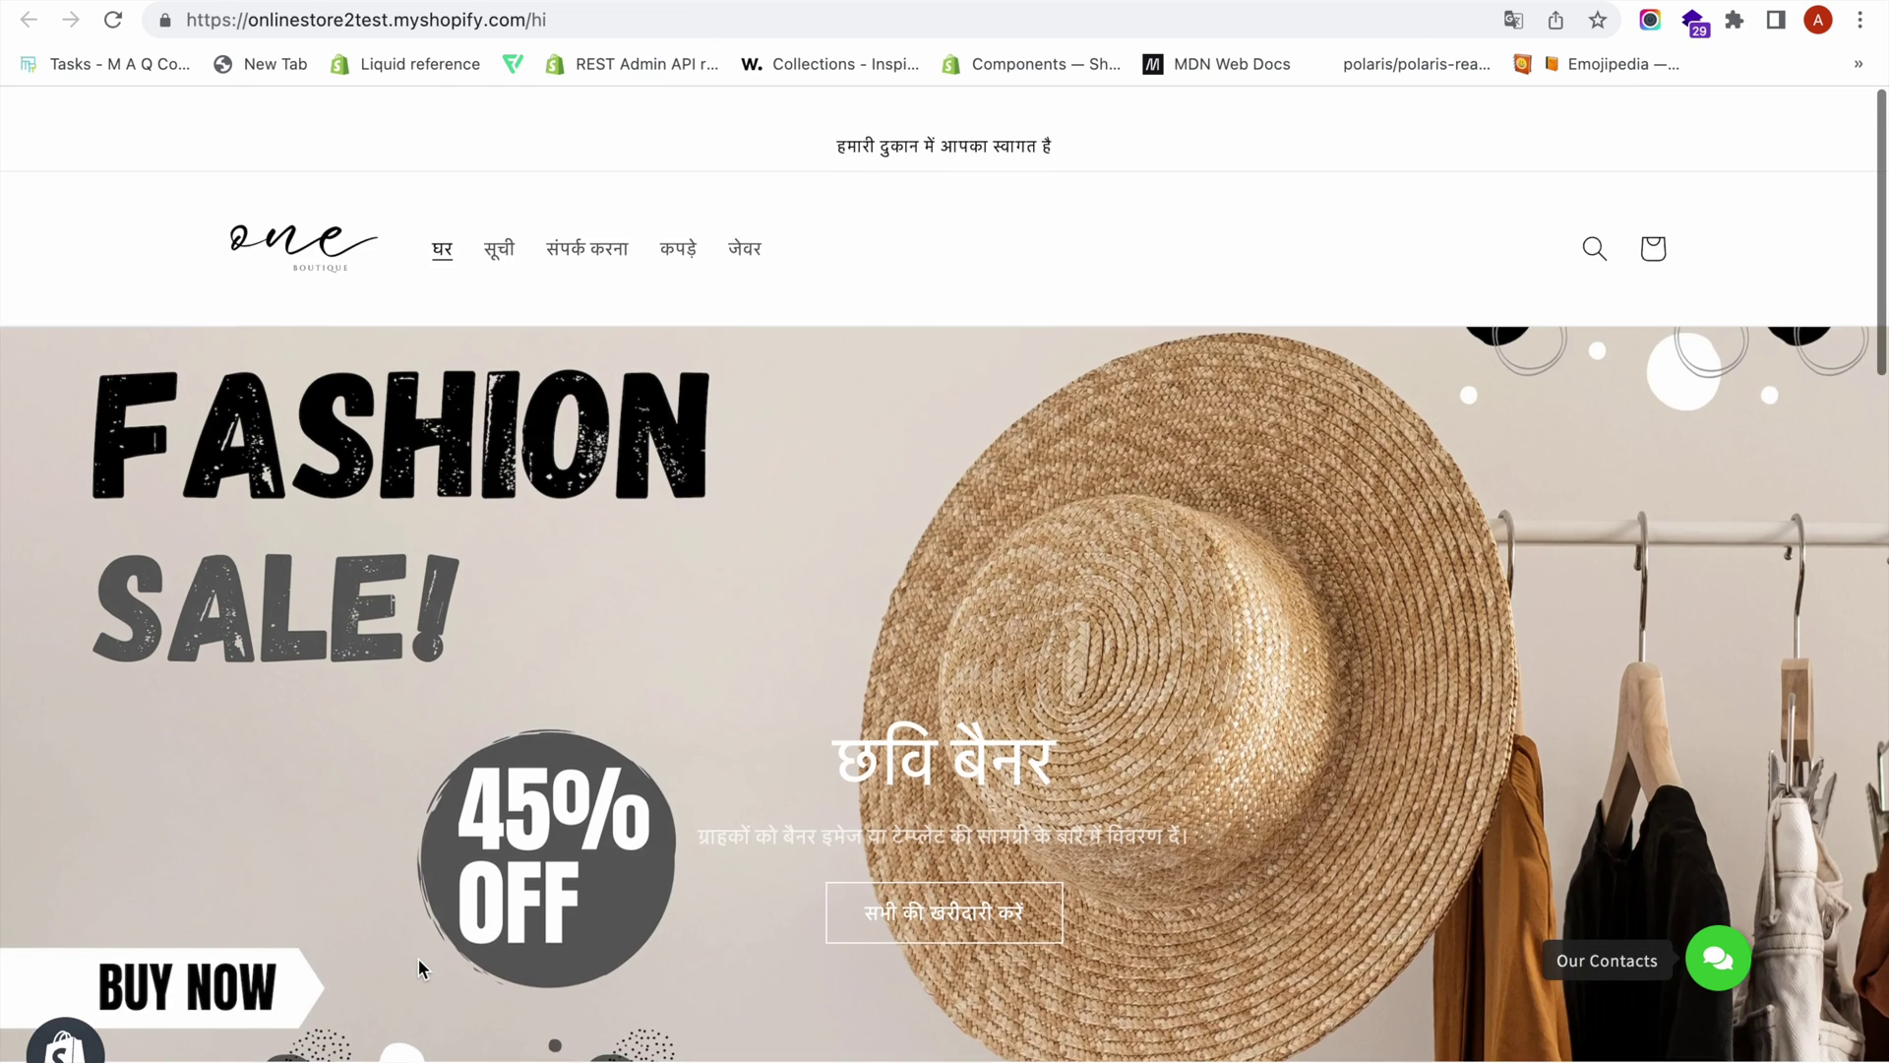
scroll(1186, 626, down, 15)
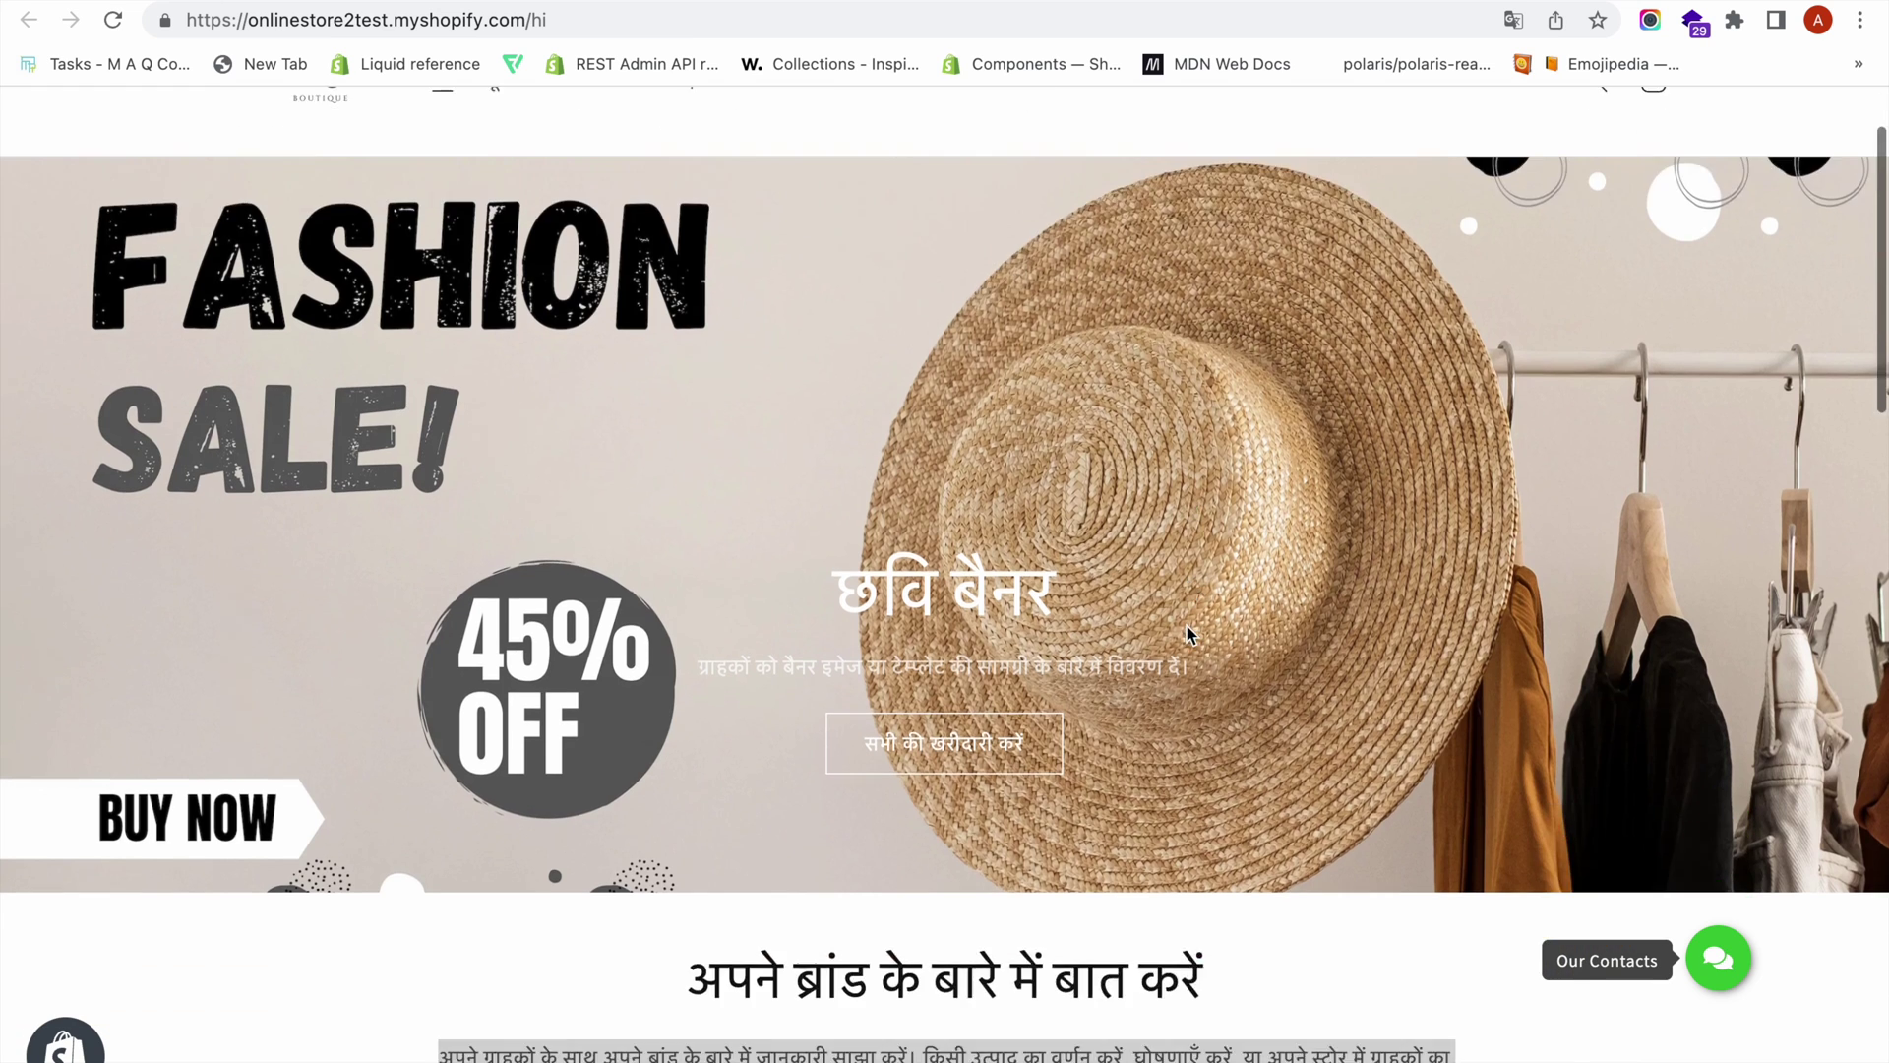
scroll(1267, 873, down, 15)
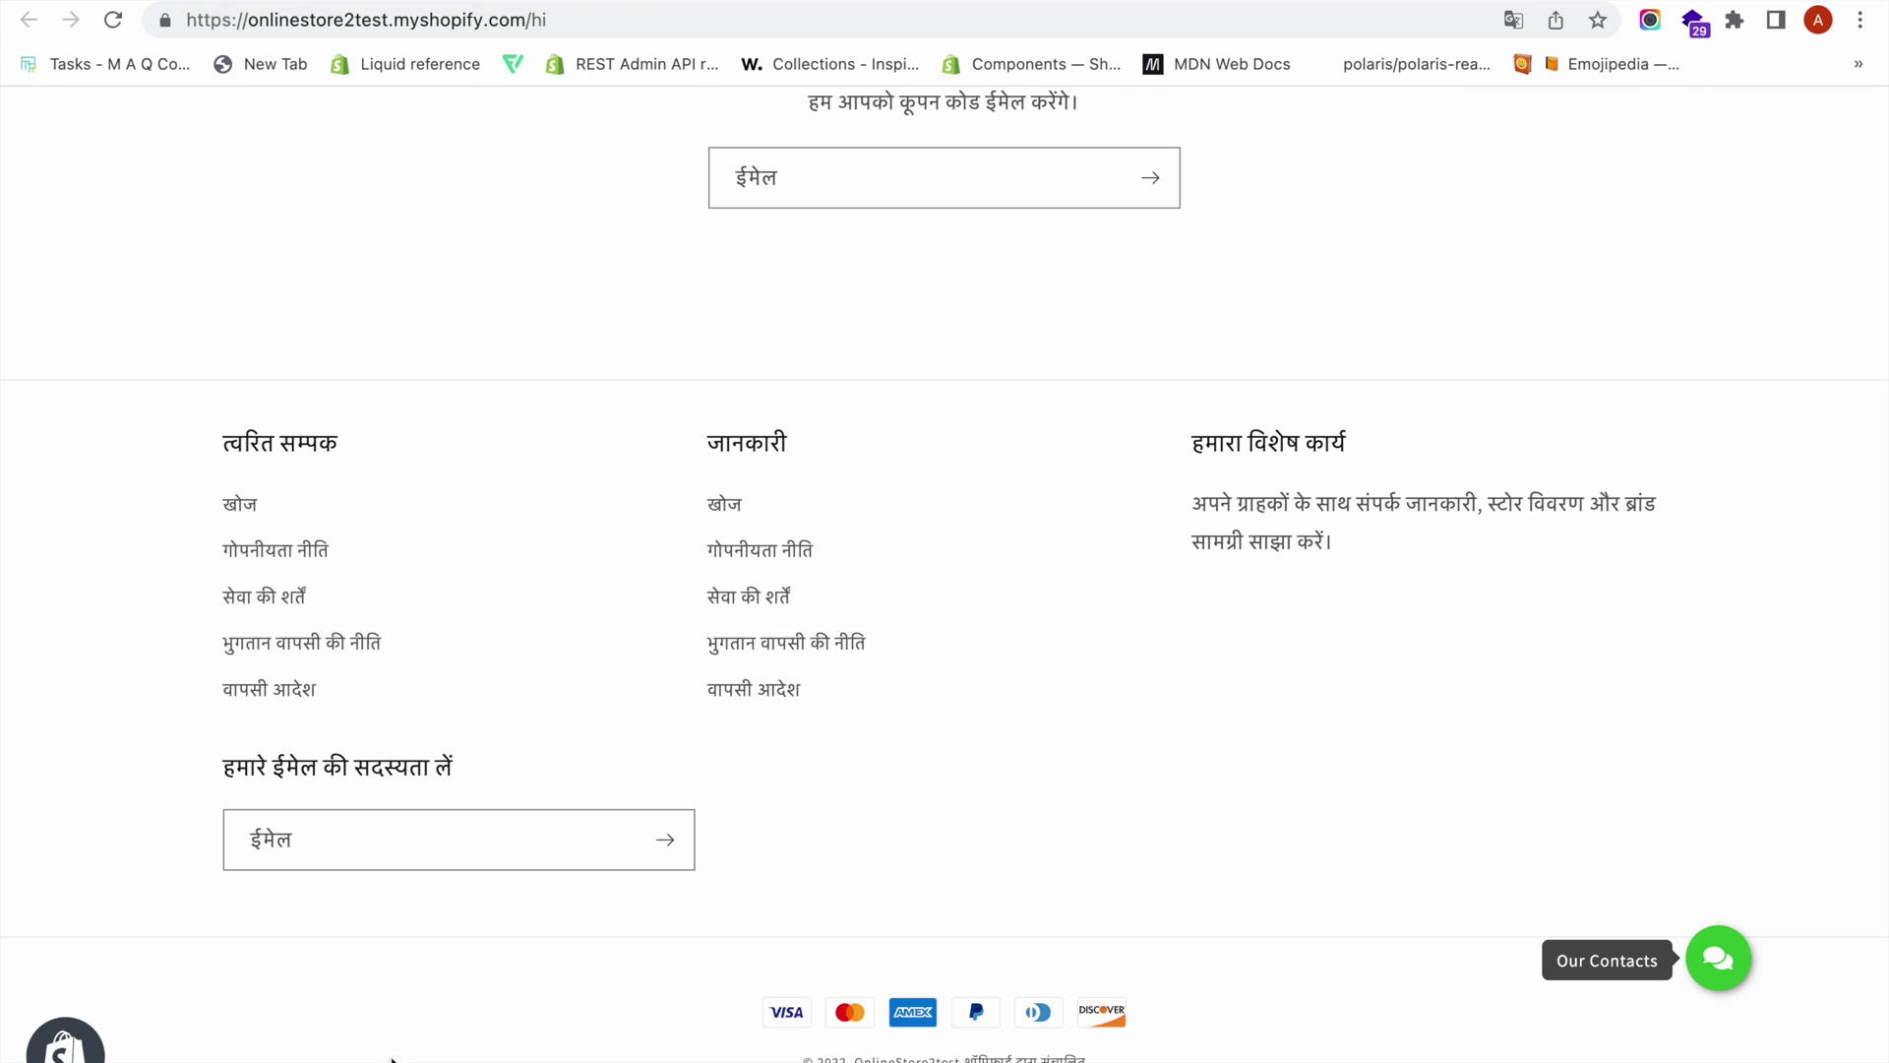
scroll(924, 452, up, 20)
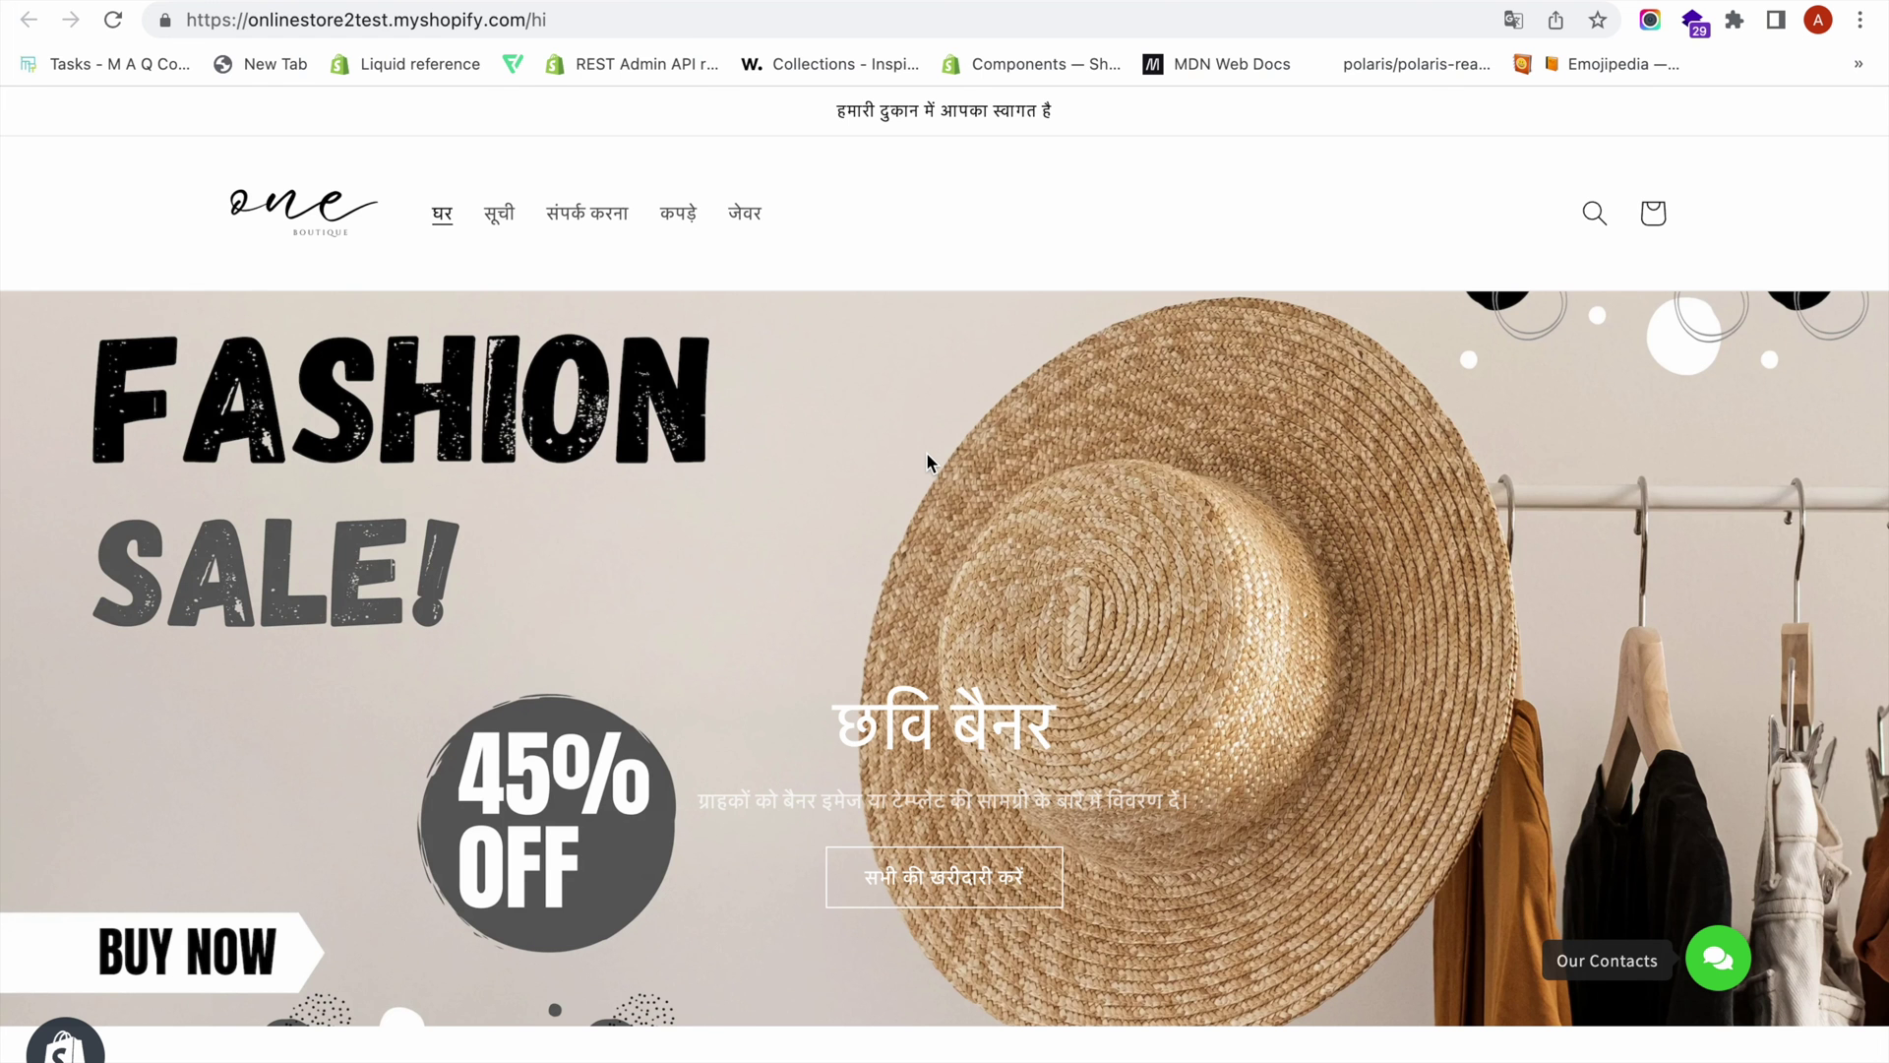